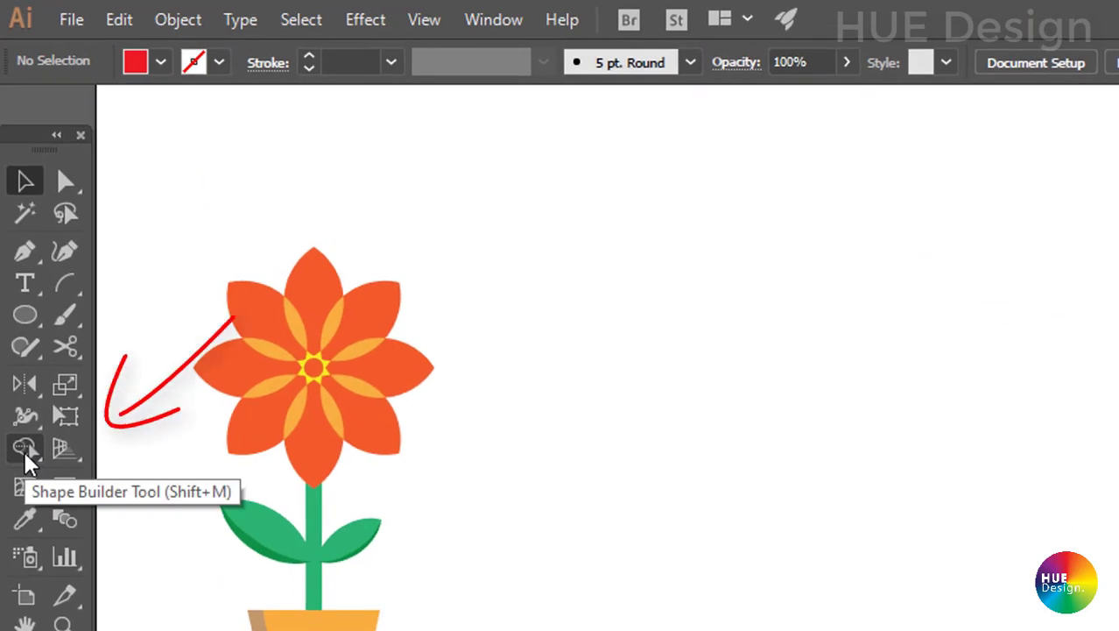
# Activate Shape Builder and tear its tool group off into a floating panel at the top-left.
pyautogui.click(26, 455)
pyautogui.click(26, 458)
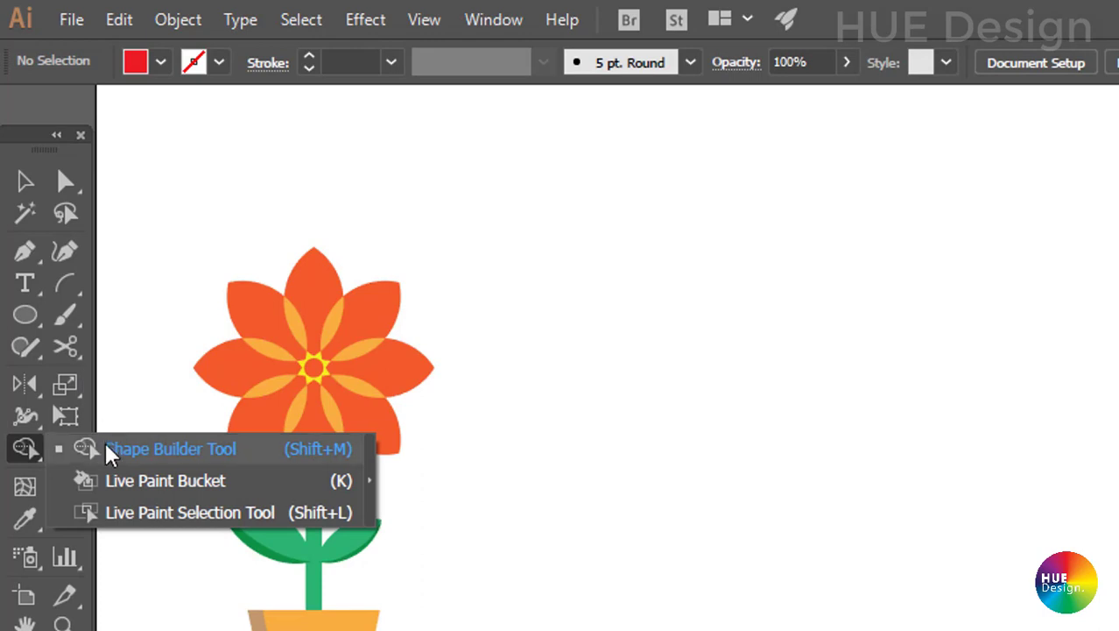
pyautogui.click(373, 494)
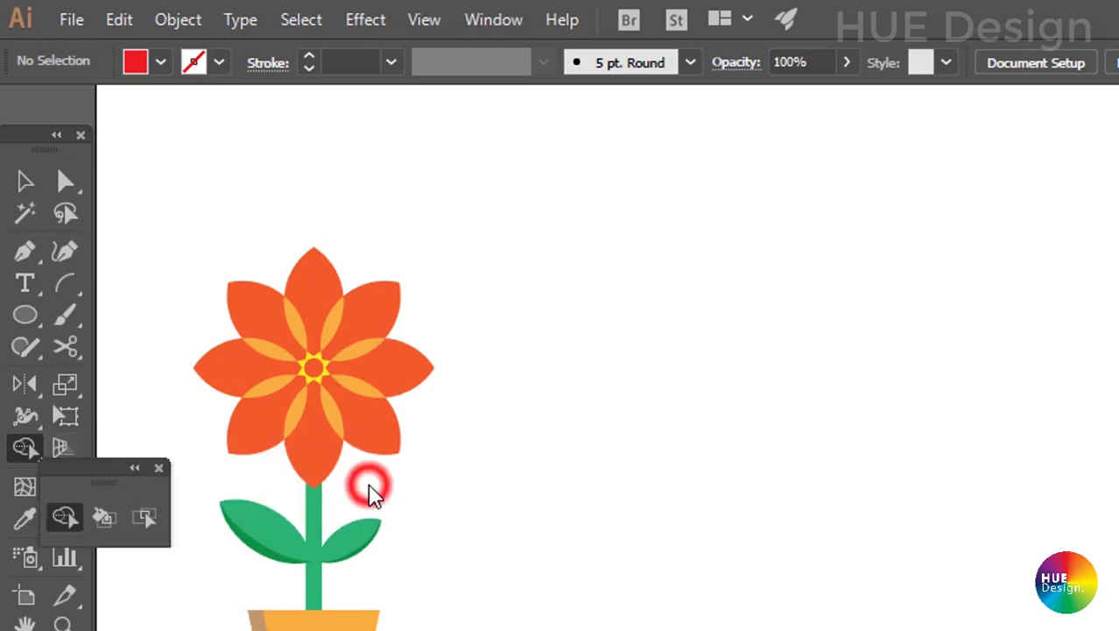
pyautogui.moveTo(96, 470); pyautogui.dragTo(170, 175)
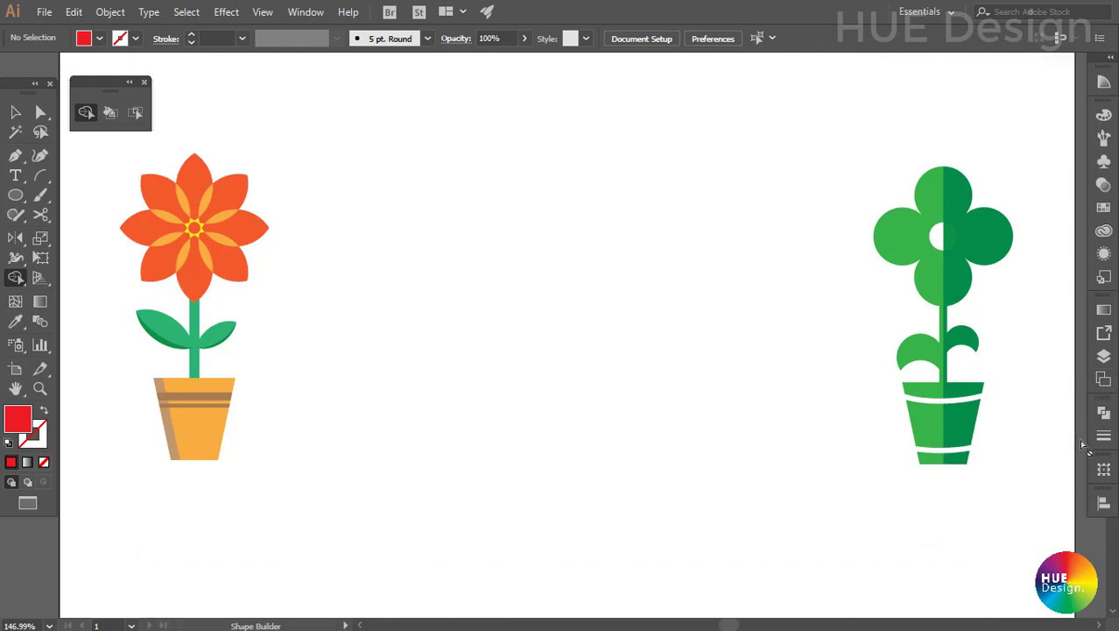
pyautogui.click(1105, 414)
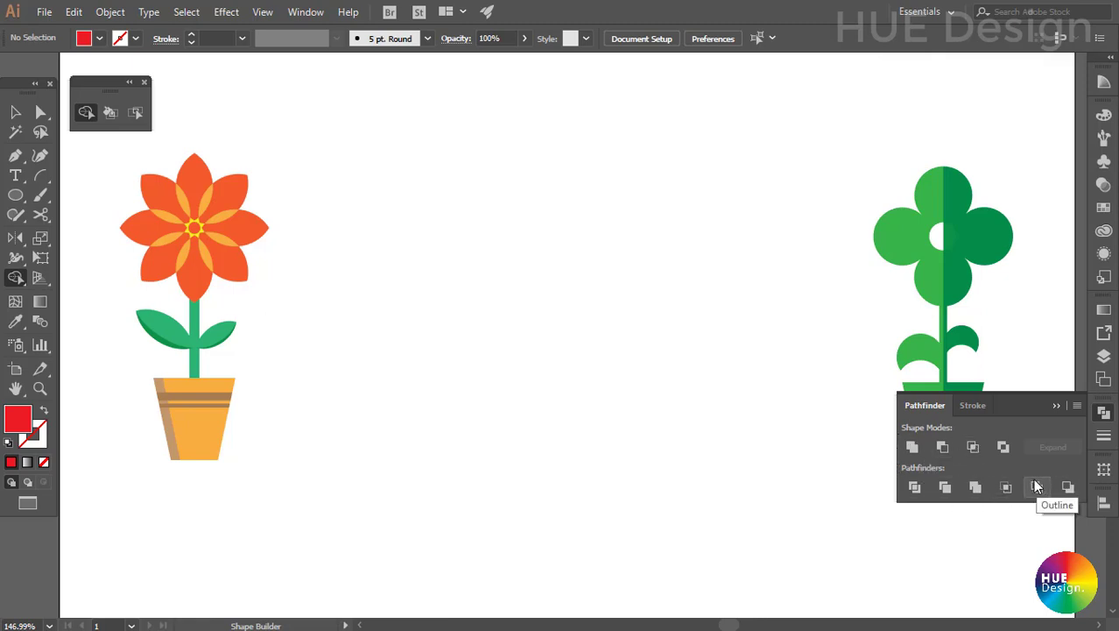
pyautogui.click(1055, 404)
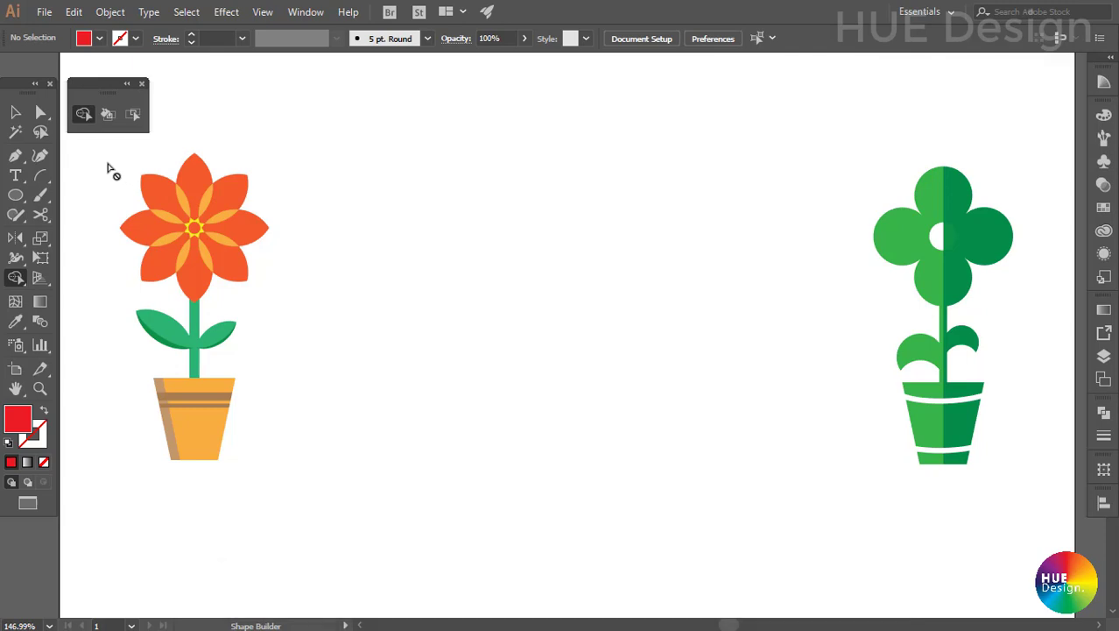
# Draw overlapping red circles and merge them into one shape with Shape Builder.
pyautogui.click(15, 196)
pyautogui.moveTo(406, 242)
pyautogui.mouseDown()
pyautogui.moveTo(545, 342)
pyautogui.moveTo(556, 389)
pyautogui.mouseUp()
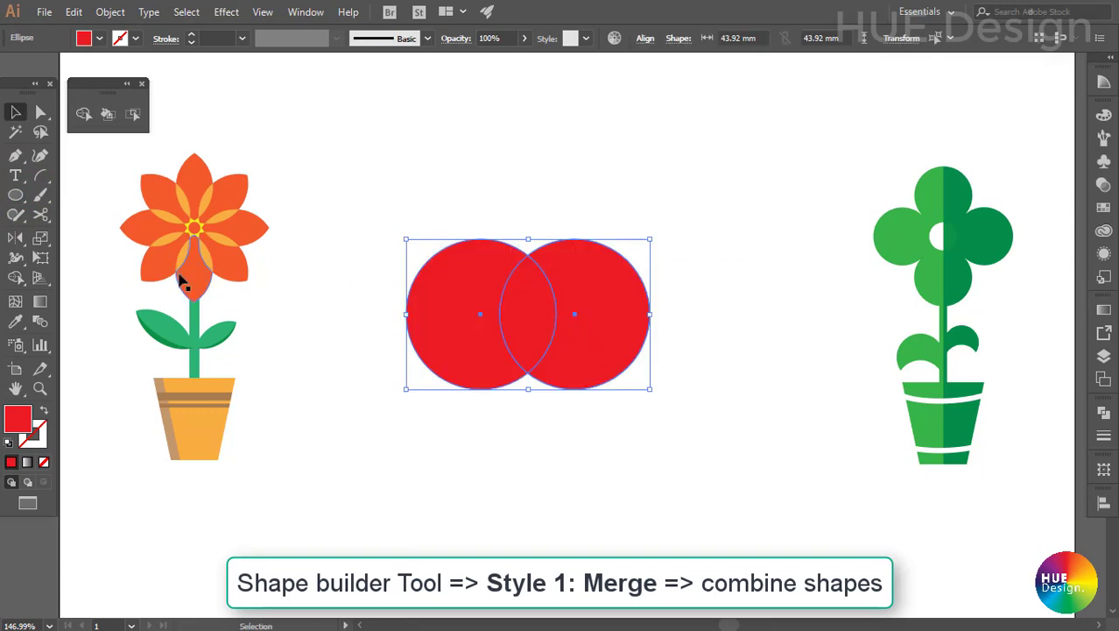
pyautogui.click(84, 113)
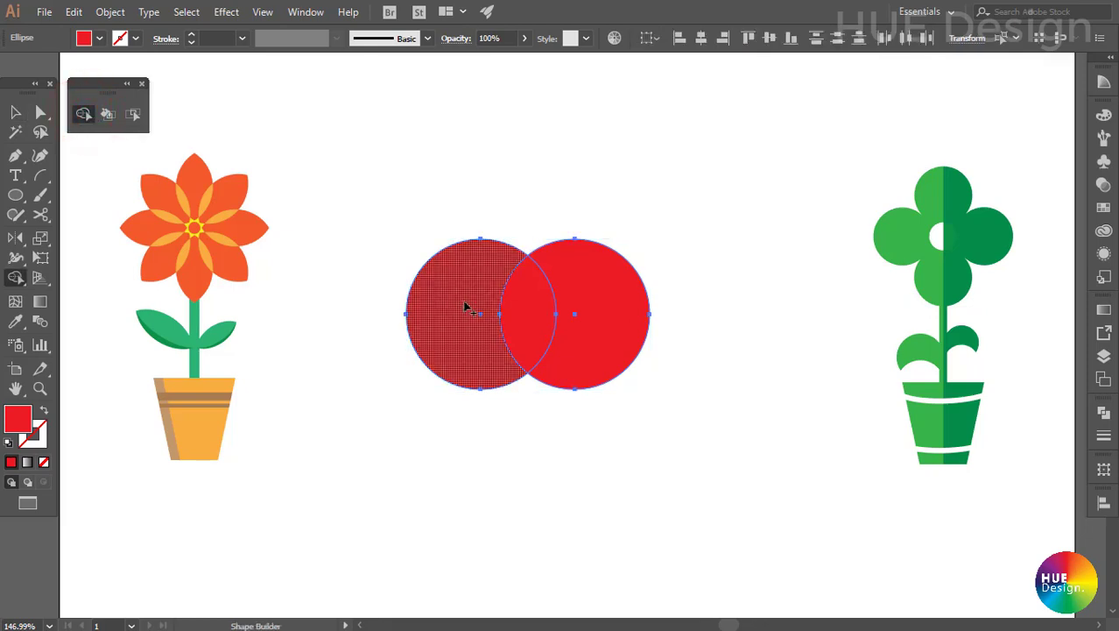
pyautogui.moveTo(459, 304); pyautogui.dragTo(567, 308)
pyautogui.moveTo(601, 306); pyautogui.dragTo(598, 304)
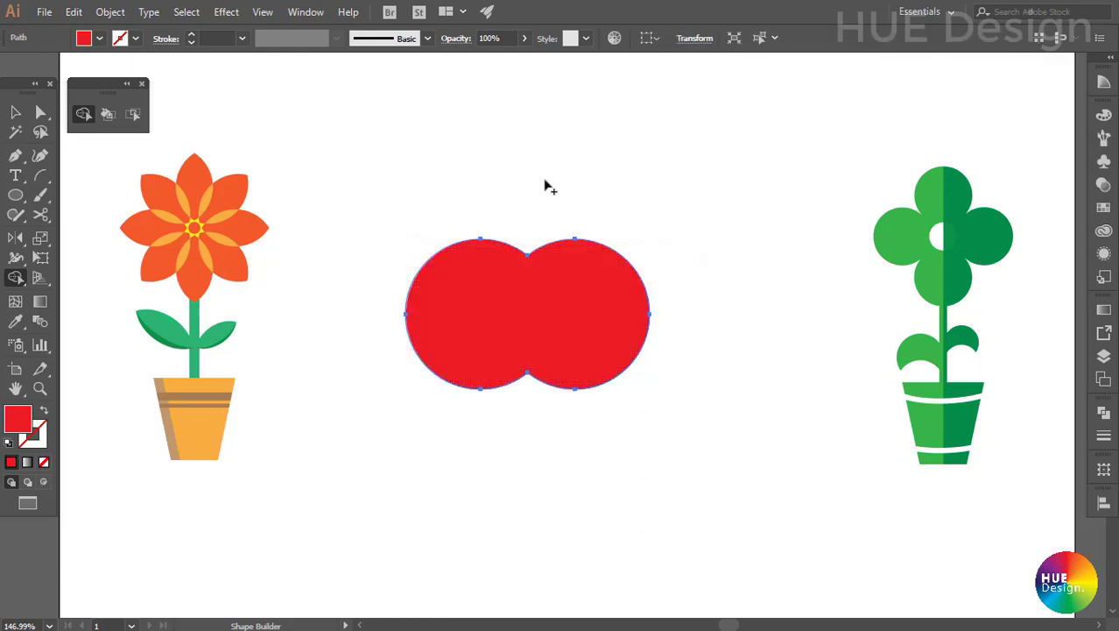
# Reposition the merged red shape, then apply Pathfinder Unite to it.
pyautogui.click(13, 108)
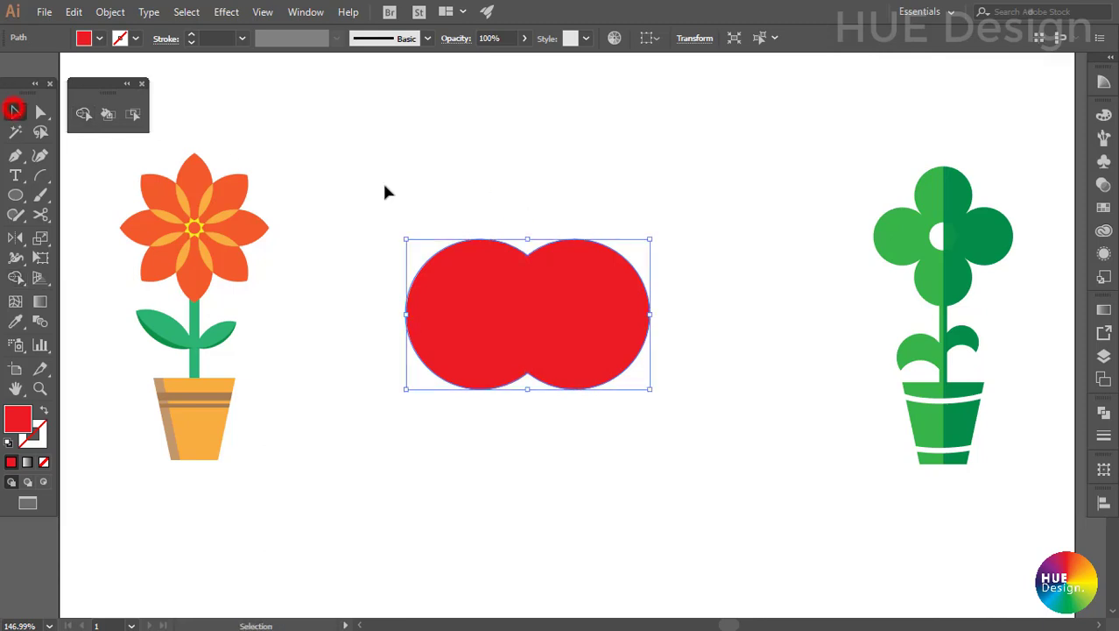
pyautogui.click(480, 190)
pyautogui.moveTo(528, 311); pyautogui.dragTo(436, 177)
pyautogui.moveTo(418, 215)
pyautogui.mouseDown()
pyautogui.moveTo(653, 212)
pyautogui.moveTo(425, 267)
pyautogui.mouseUp()
pyautogui.click(646, 299)
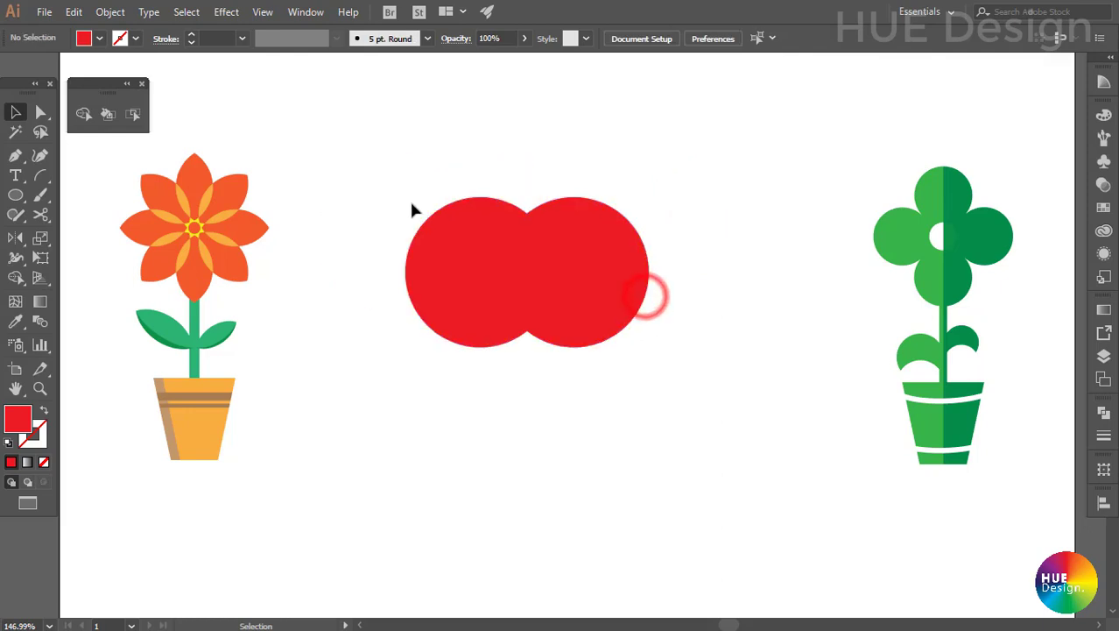
pyautogui.moveTo(390, 158); pyautogui.dragTo(634, 322)
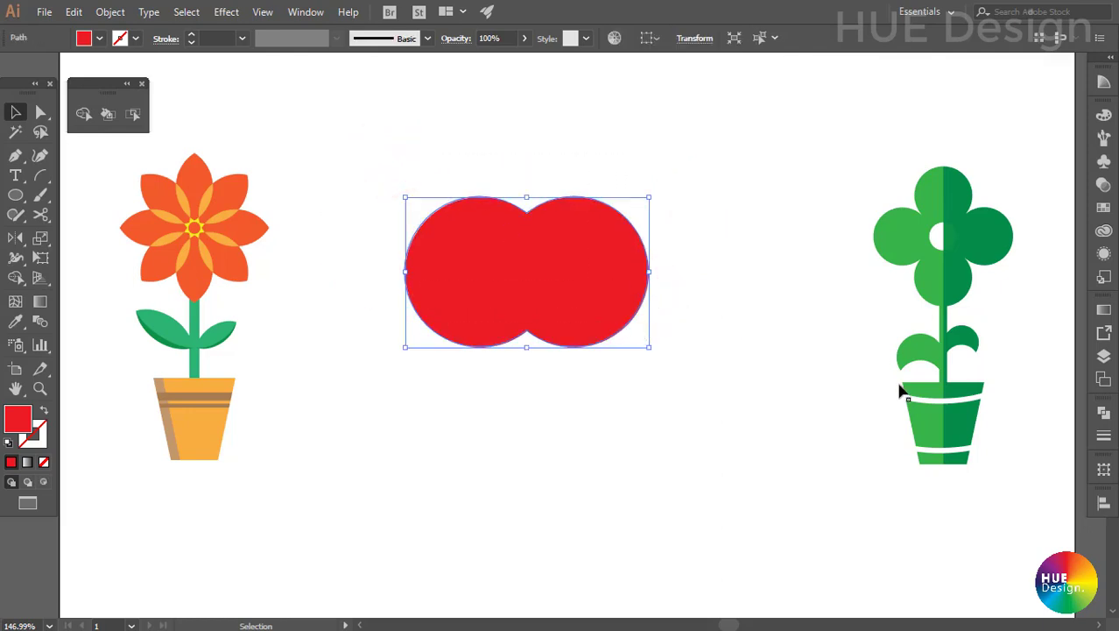
pyautogui.click(1103, 413)
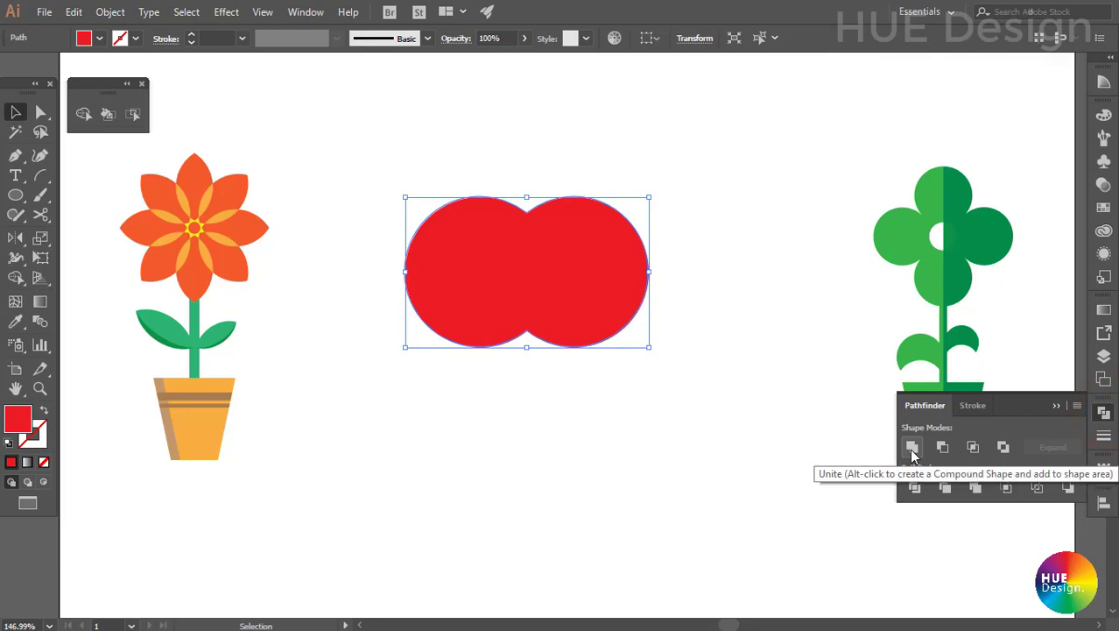
pyautogui.click(912, 447)
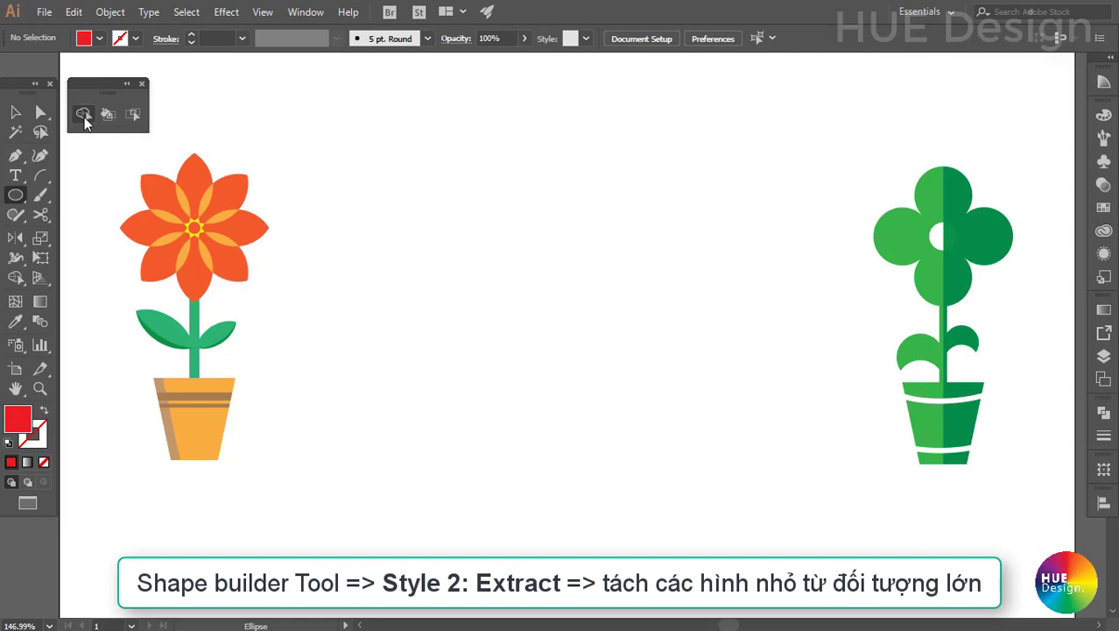
# Split the lens-shaped overlap from two red circles and lift it above them as an apple.
pyautogui.moveTo(409, 250)
pyautogui.mouseDown()
pyautogui.moveTo(535, 365)
pyautogui.moveTo(569, 350)
pyautogui.mouseUp()
pyautogui.press('v')
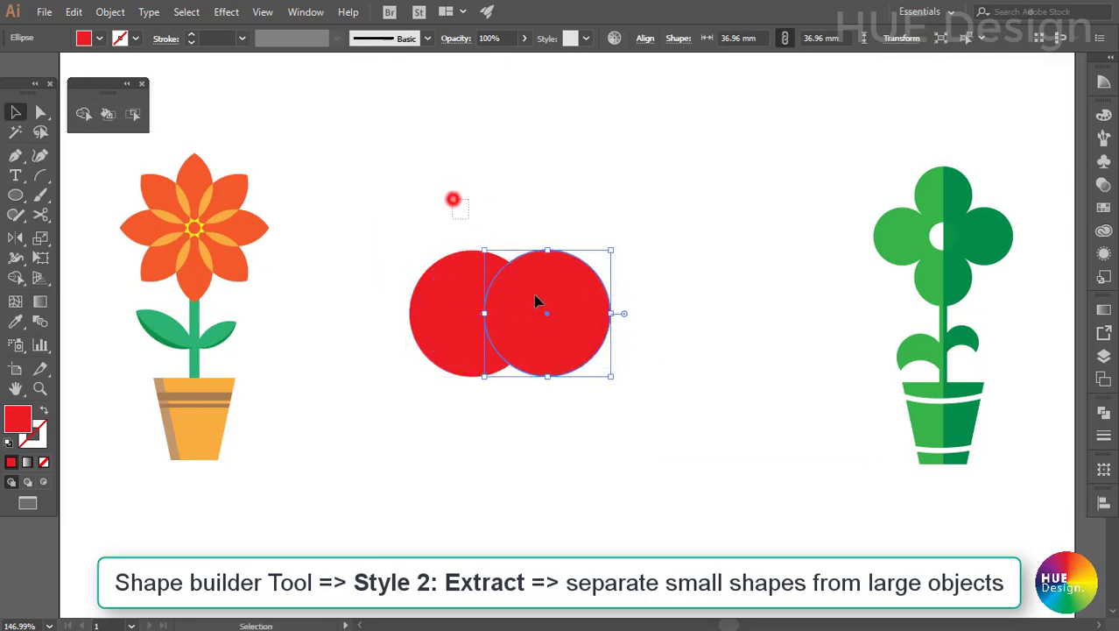
pyautogui.moveTo(453, 200); pyautogui.dragTo(579, 333)
pyautogui.click(84, 113)
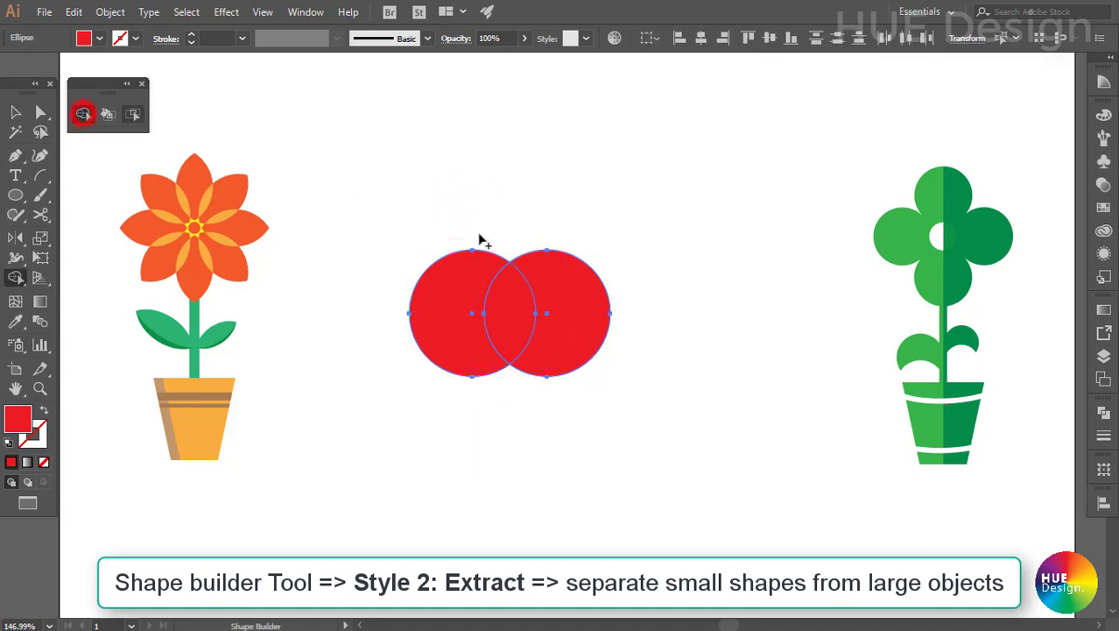
pyautogui.click(517, 318)
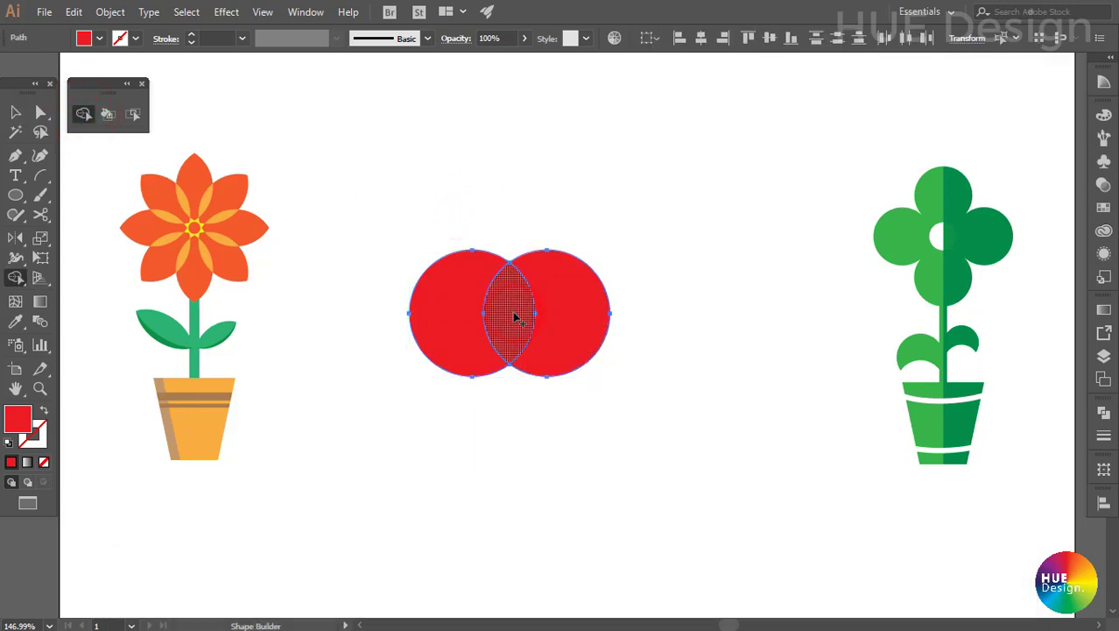
pyautogui.press('v')
pyautogui.moveTo(513, 349); pyautogui.dragTo(512, 234)
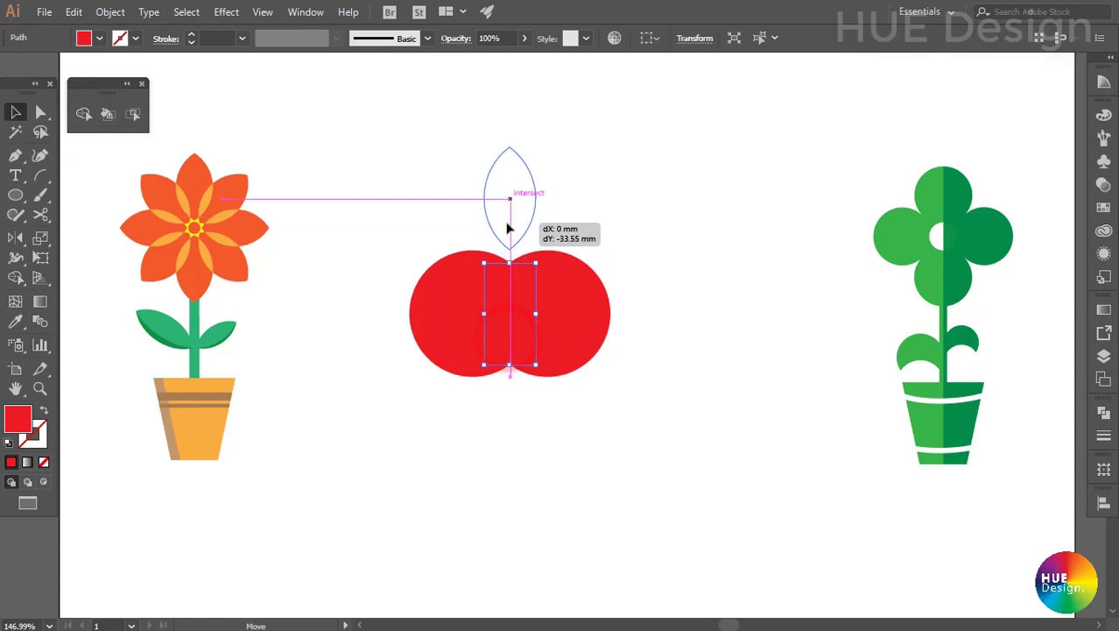
pyautogui.click(680, 289)
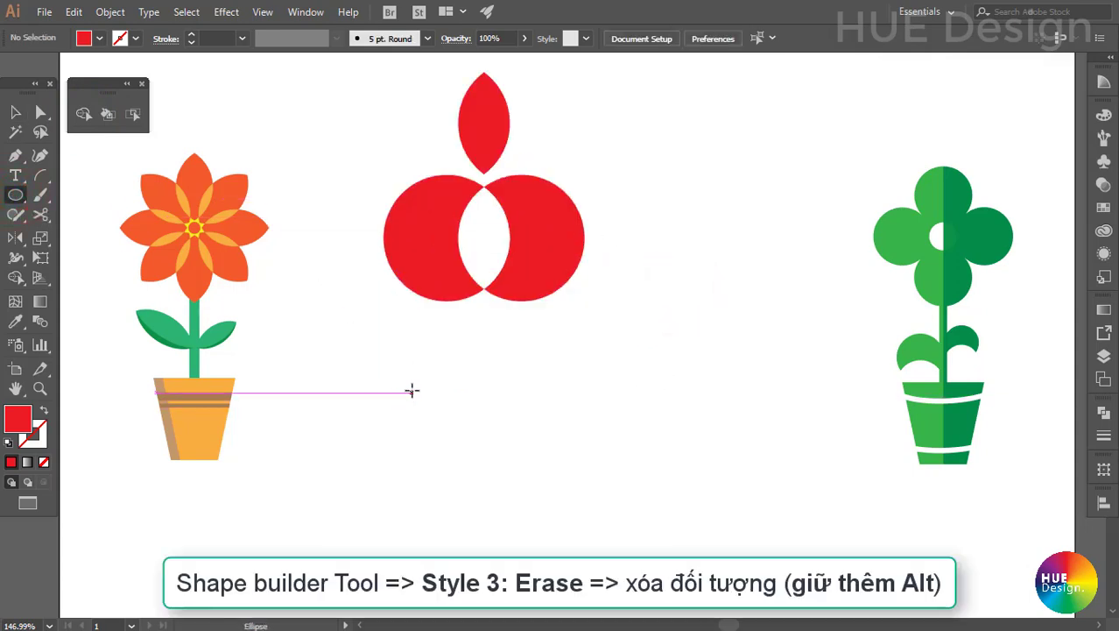
# Duplicate a red circle overlapping itself and erase regions with Shape Builder, leaving a left crescent.
pyautogui.moveTo(411, 391); pyautogui.dragTo(536, 513)
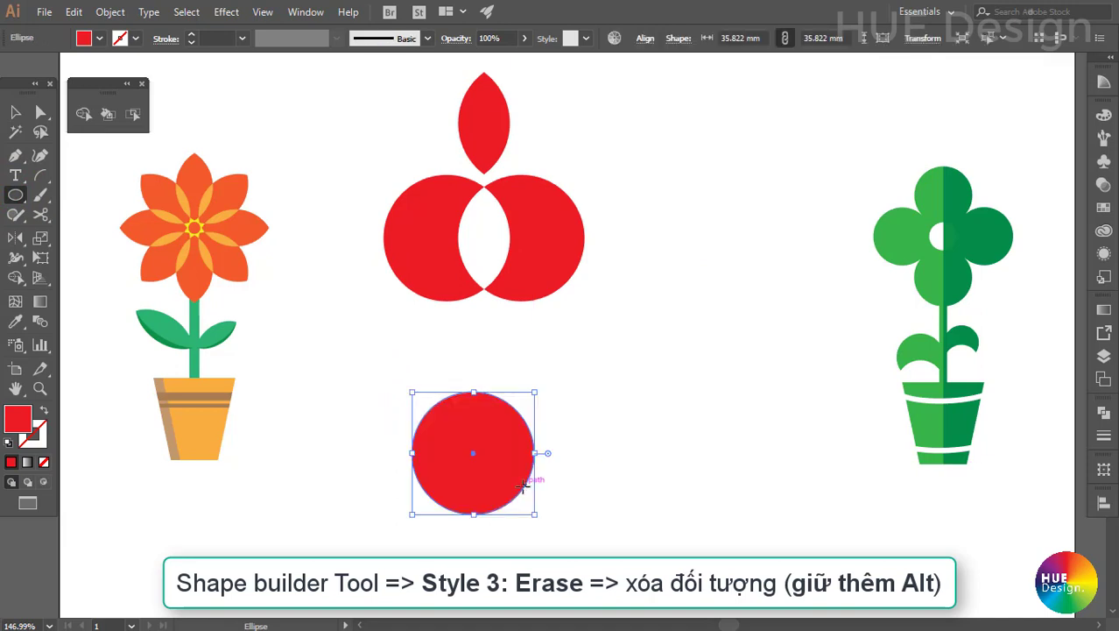
pyautogui.moveTo(482, 487); pyautogui.dragTo(555, 487)
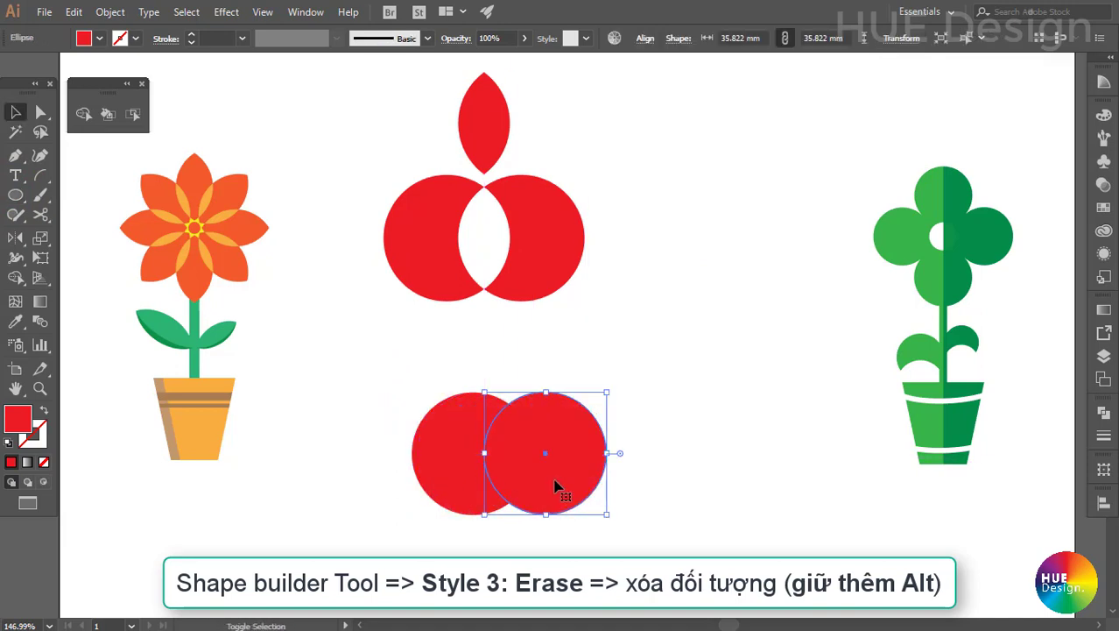
pyautogui.hotkey('ctrl', 'a')
pyautogui.click(84, 113)
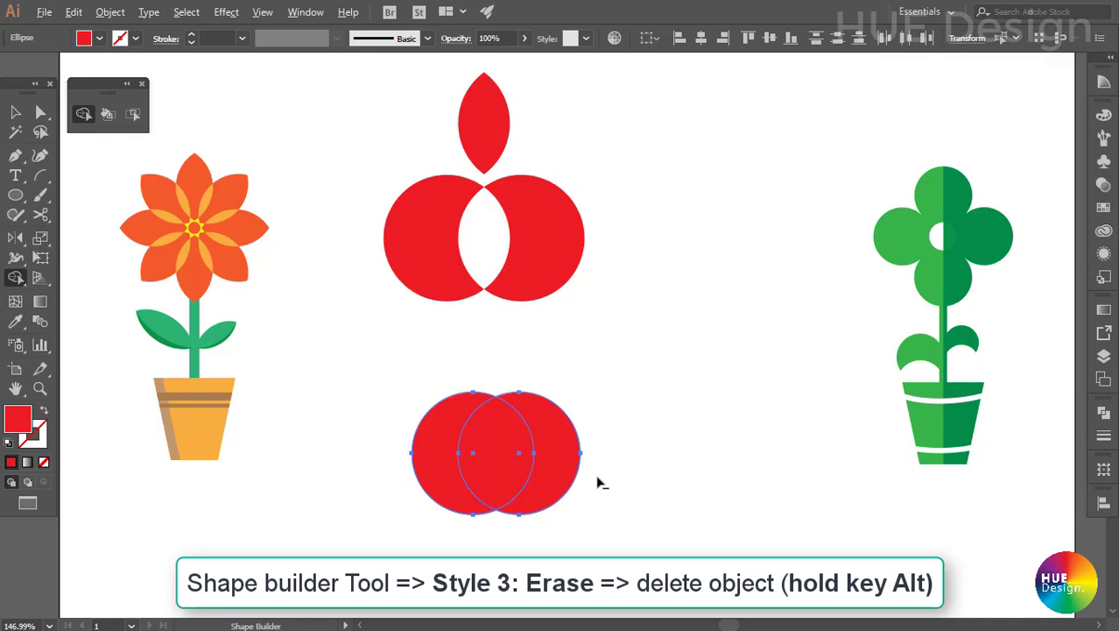
pyautogui.keyDown('alt'); pyautogui.click(567, 456); pyautogui.keyUp('alt')
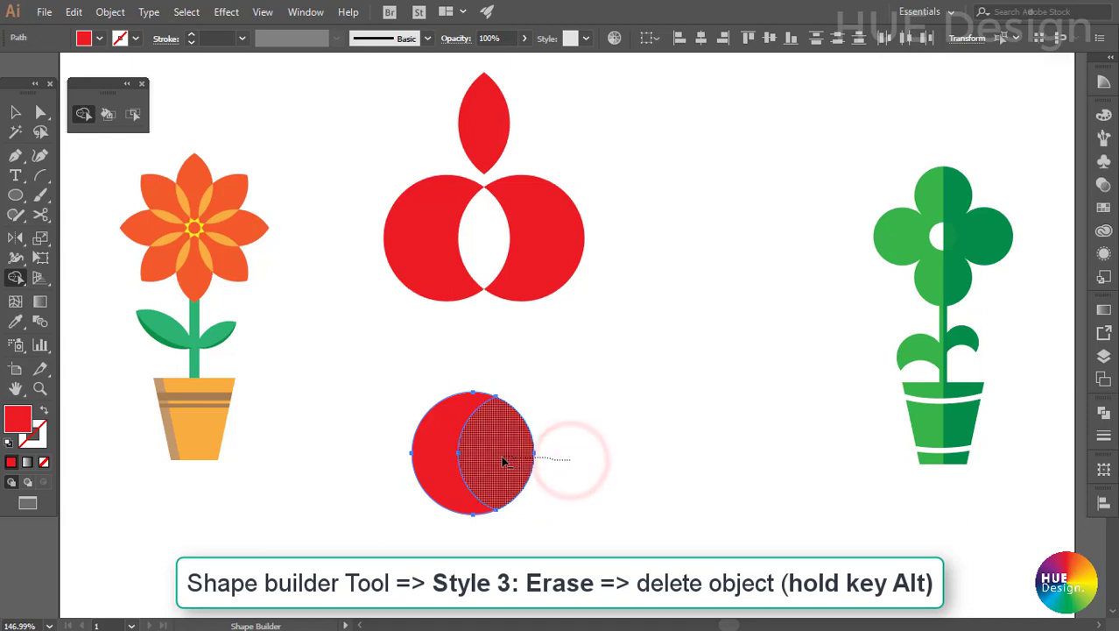
pyautogui.moveTo(502, 460); pyautogui.dragTo(429, 475)
# Fill the crescent yellow from Swatches and rotate it about 31 degrees.
pyautogui.press('v')
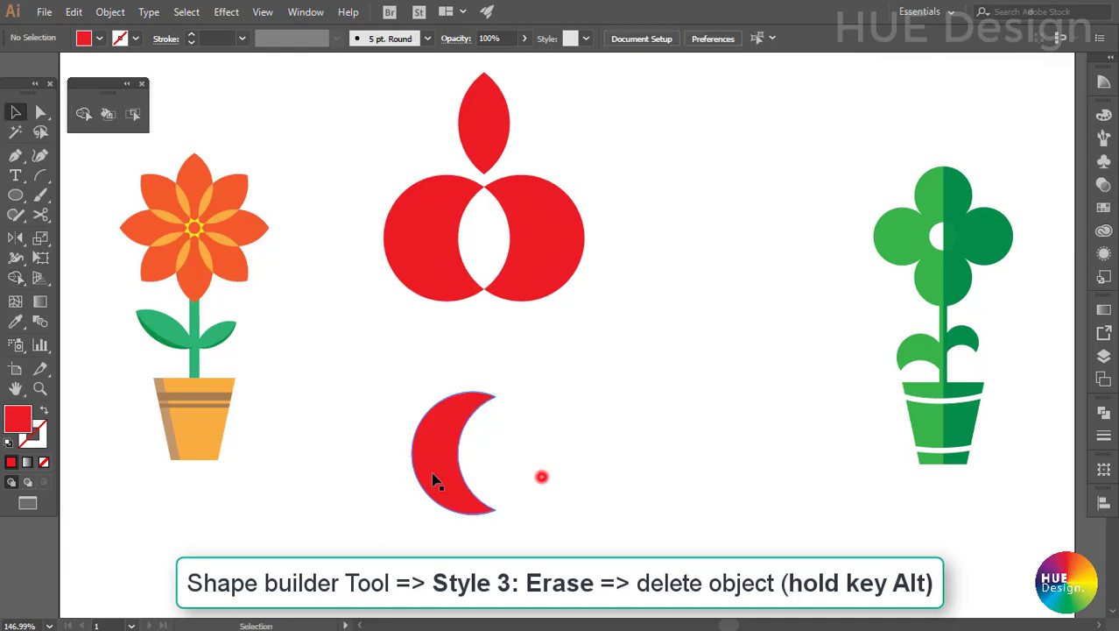
pyautogui.click(1104, 206)
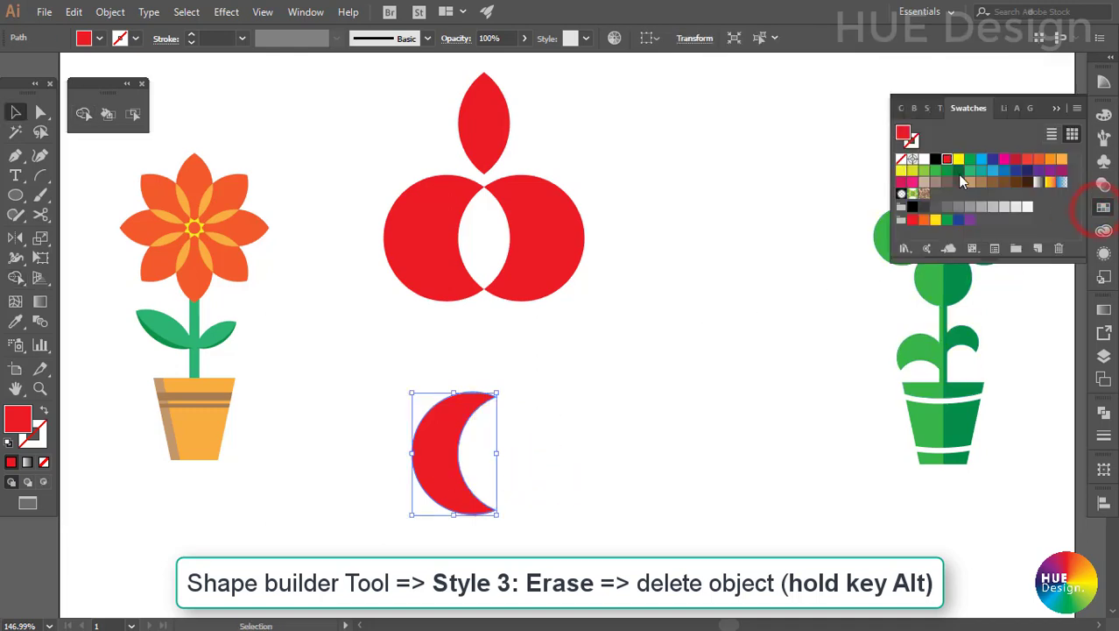
pyautogui.click(958, 159)
pyautogui.click(688, 283)
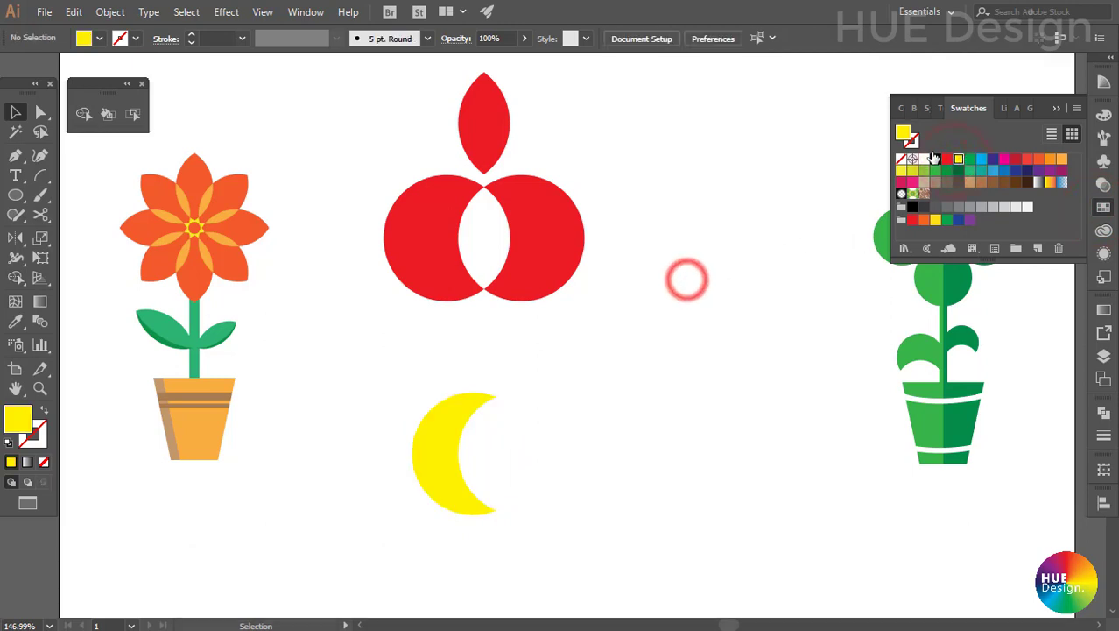
pyautogui.click(433, 480)
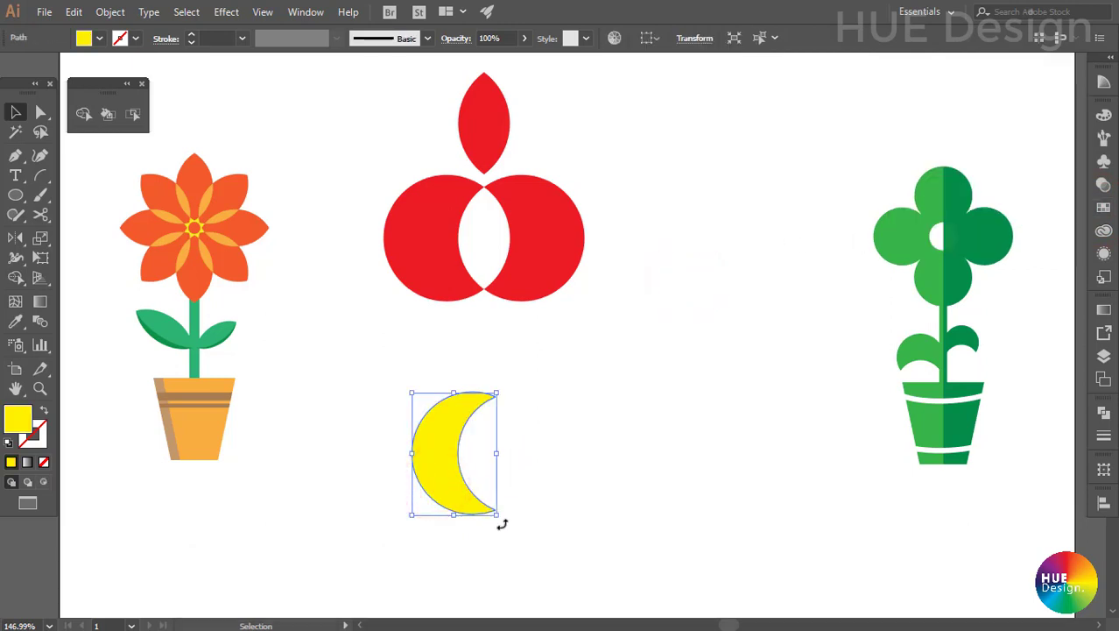
pyautogui.moveTo(499, 517); pyautogui.dragTo(543, 480)
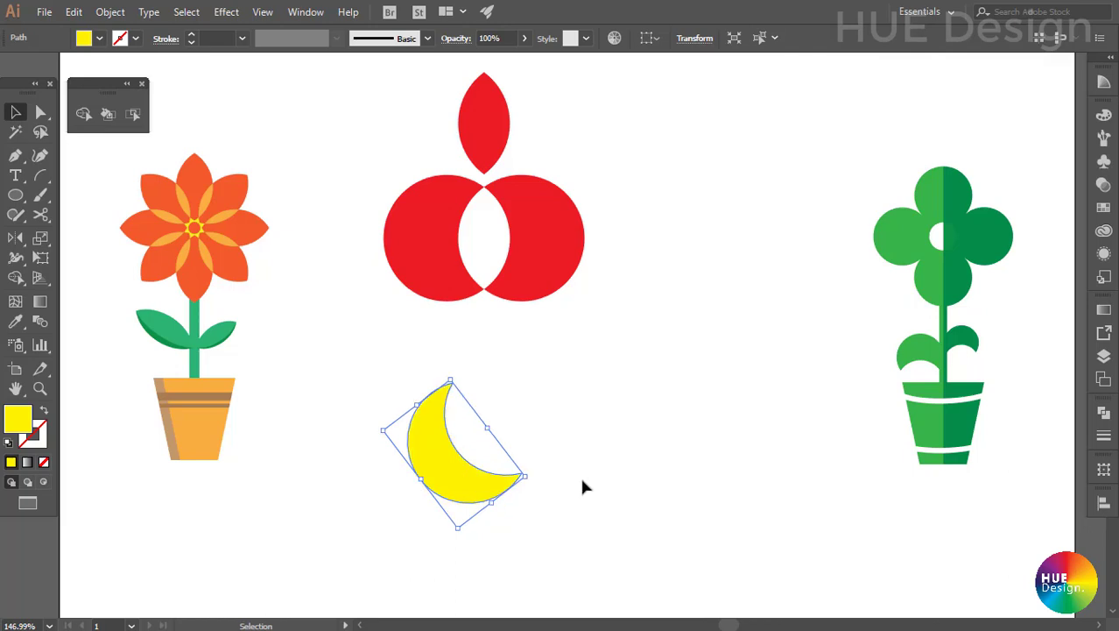
pyautogui.click(583, 481)
# Draw a yellow circle near the top centre and rotate a copy around its bottom point.
pyautogui.press('l')
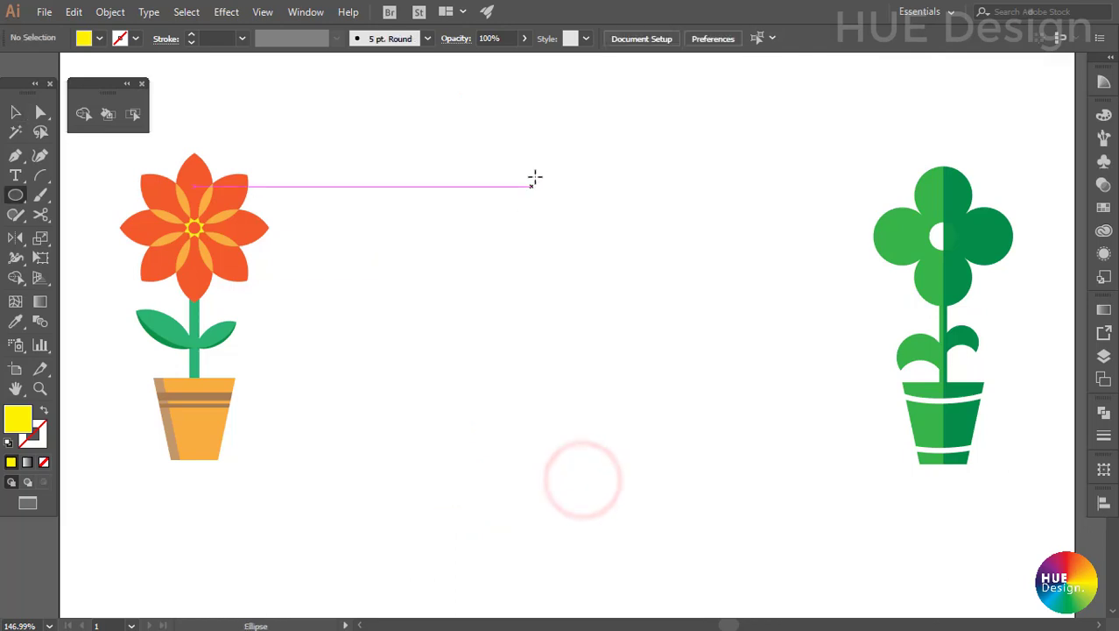
pyautogui.moveTo(541, 167)
pyautogui.mouseDown()
pyautogui.moveTo(613, 263)
pyautogui.moveTo(529, 245)
pyautogui.mouseUp()
pyautogui.press('v')
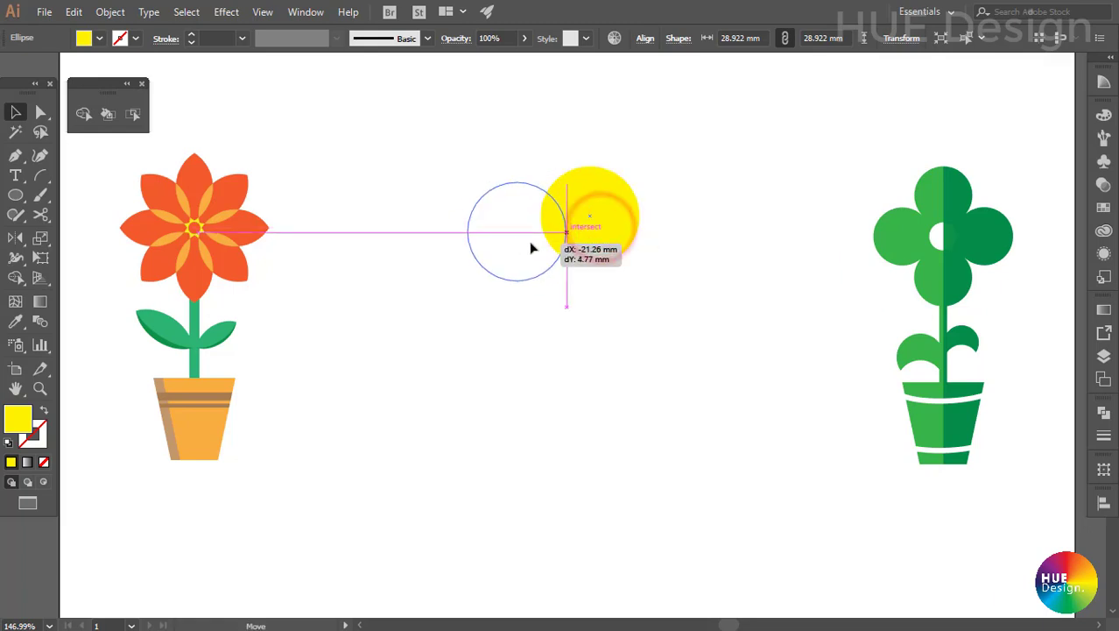
pyautogui.click(15, 238)
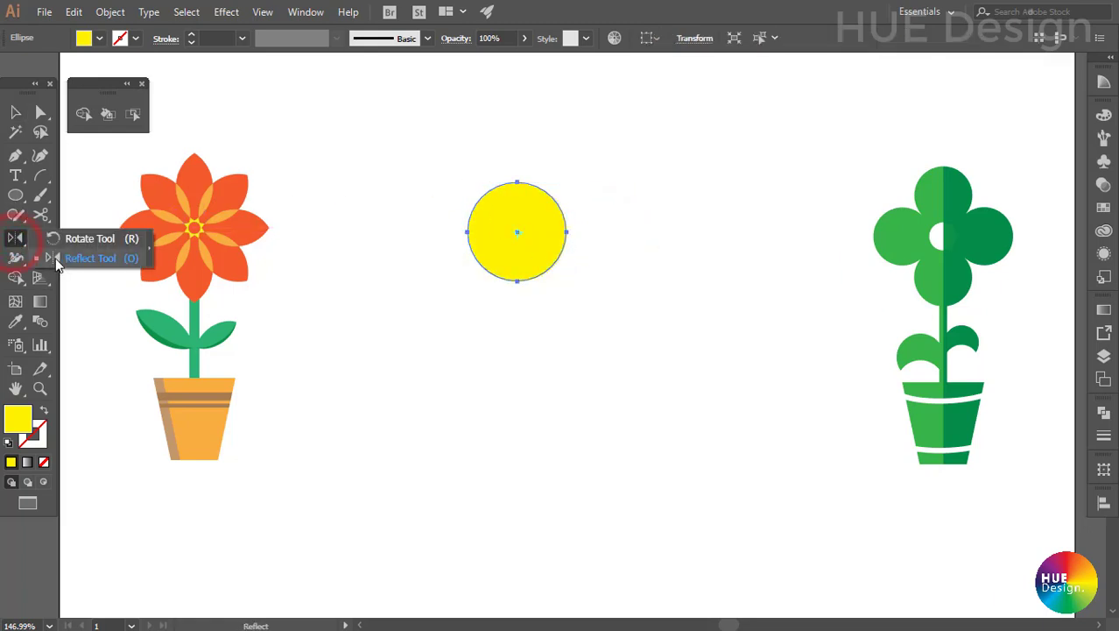
pyautogui.click(517, 291)
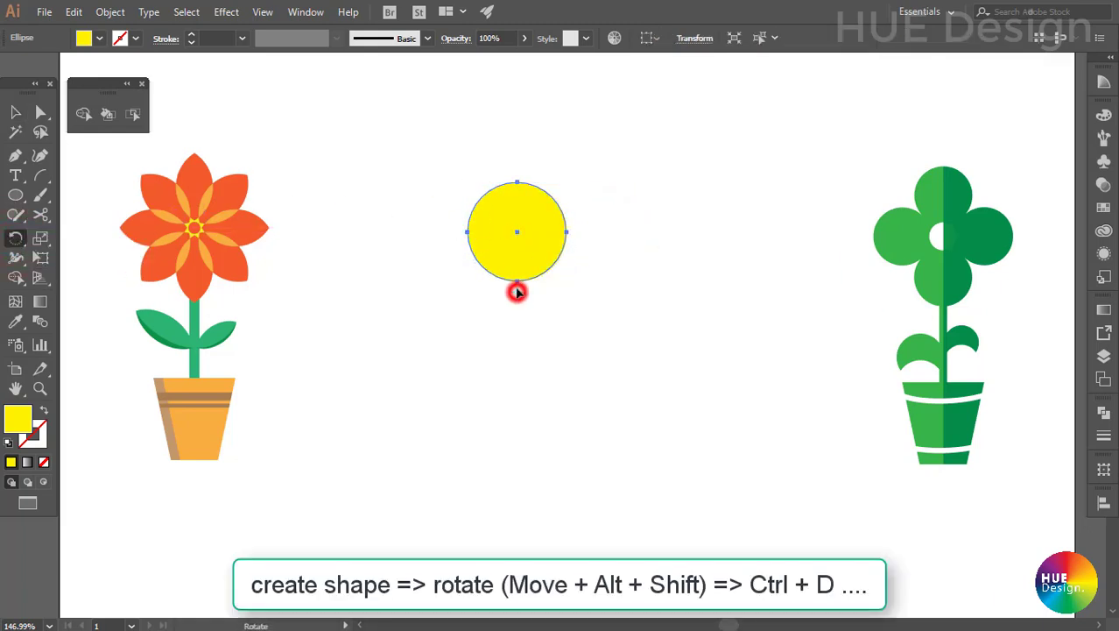
pyautogui.moveTo(518, 232)
pyautogui.mouseDown()
pyautogui.moveTo(592, 272)
pyautogui.moveTo(590, 249)
pyautogui.mouseUp()
# Repeat the rotated copy with Ctrl+D, then reset all circles to white fill and black stroke.
pyautogui.hotkey('ctrl', 'd')
pyautogui.hotkey('ctrl', 'd')
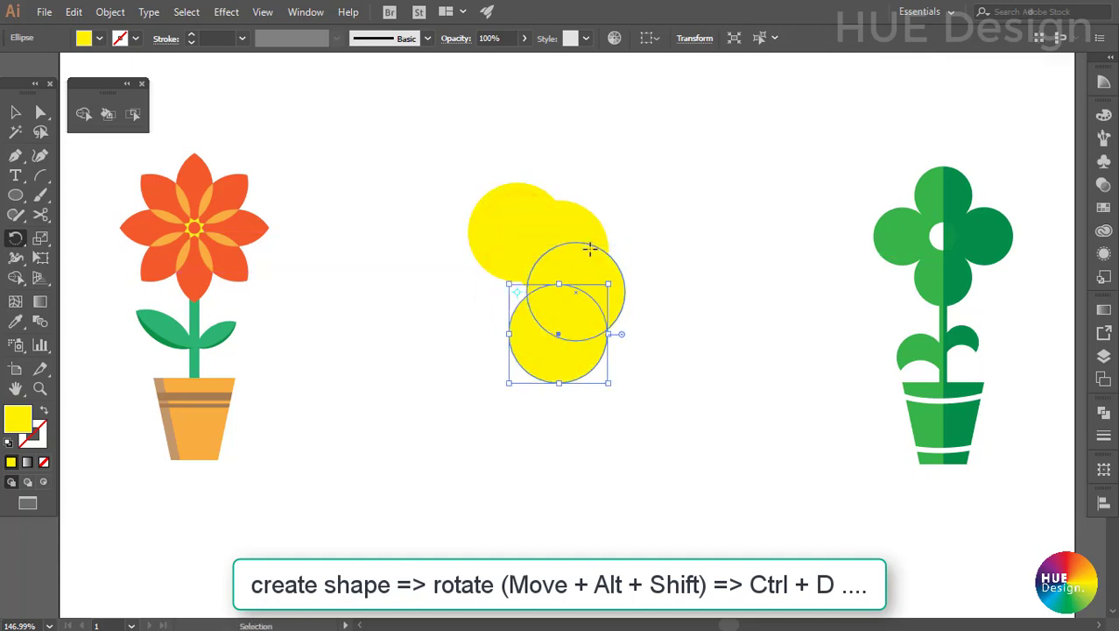
pyautogui.hotkey('ctrl', 'd')
pyautogui.hotkey('ctrl', 'd')
pyautogui.hotkey('ctrl', 'd')
pyautogui.hotkey('ctrl', 'd')
pyautogui.click(14, 111)
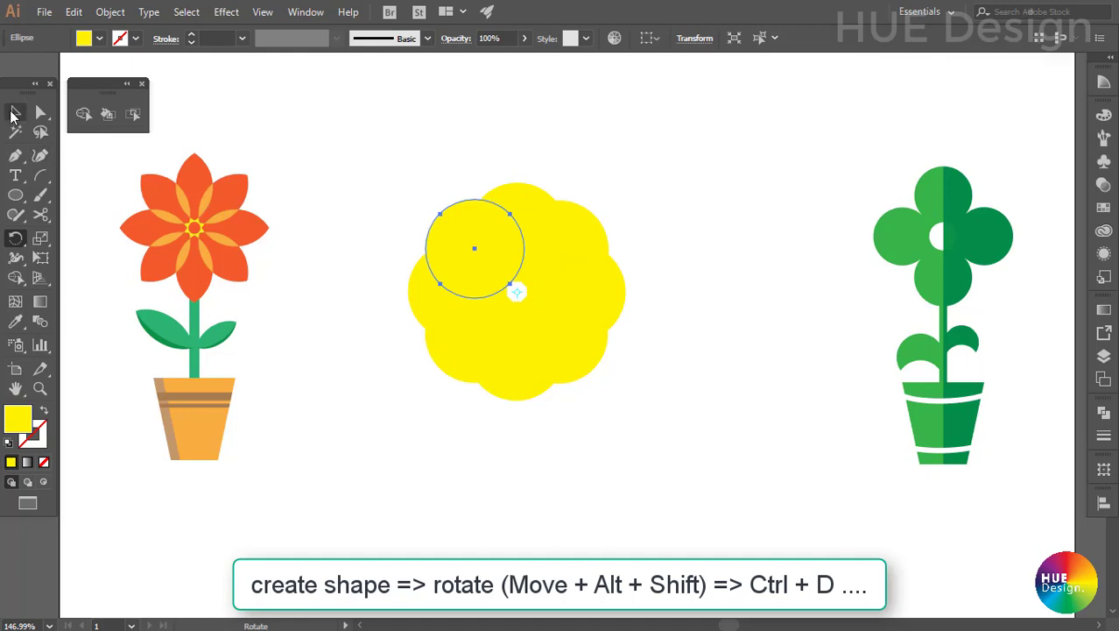
pyautogui.moveTo(428, 146); pyautogui.dragTo(642, 403)
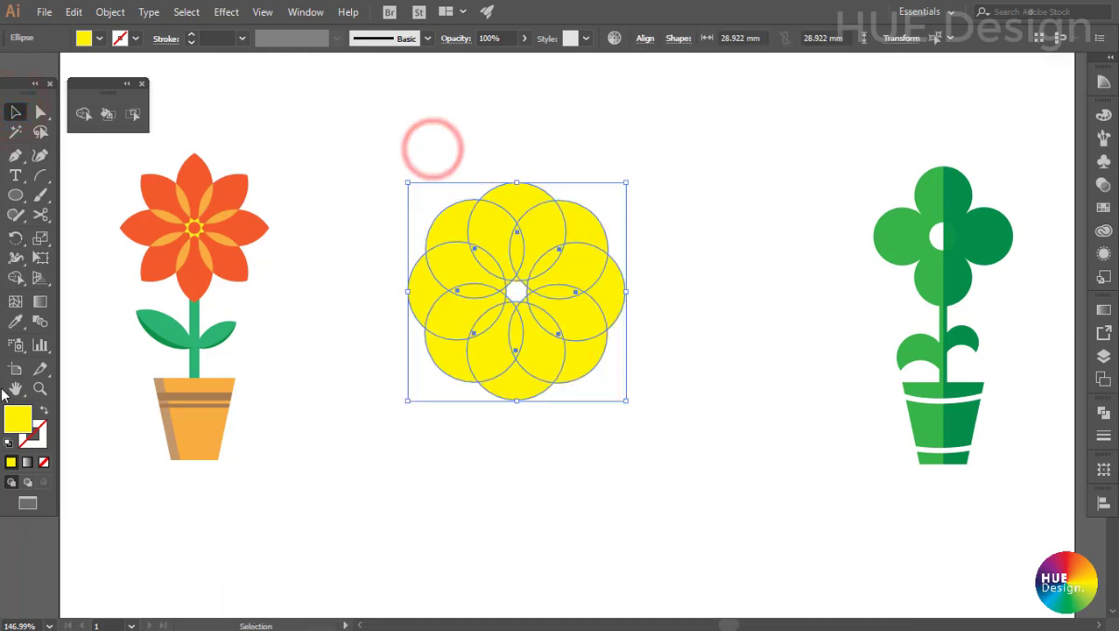
pyautogui.click(9, 441)
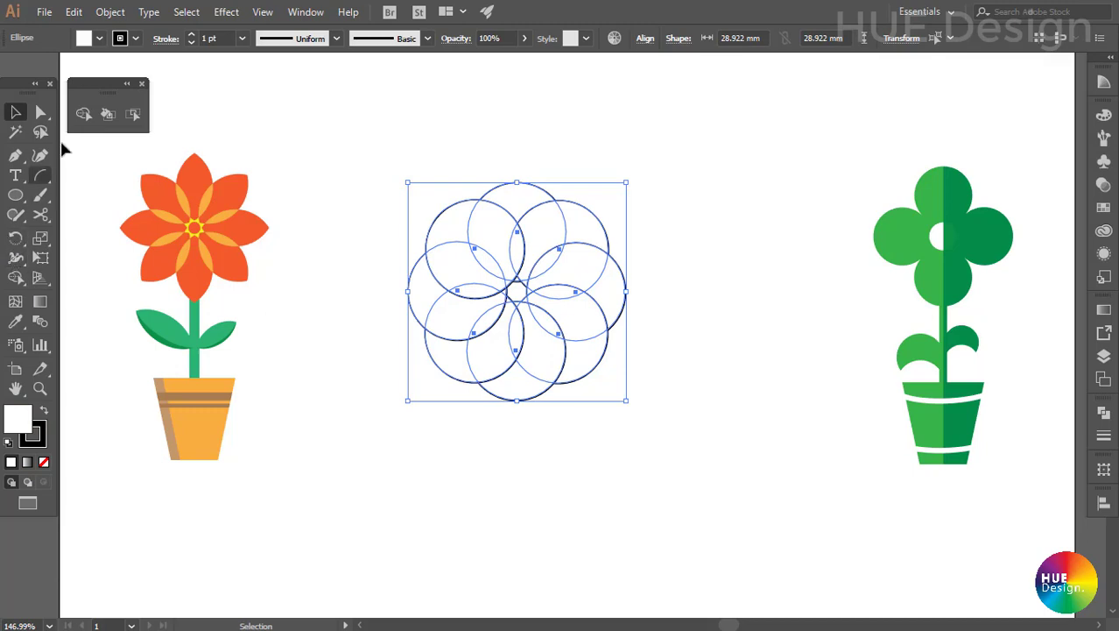
# Split every overlap region of the circle ring into separate pieces with Shape Builder.
pyautogui.click(80, 117)
pyautogui.click(82, 113)
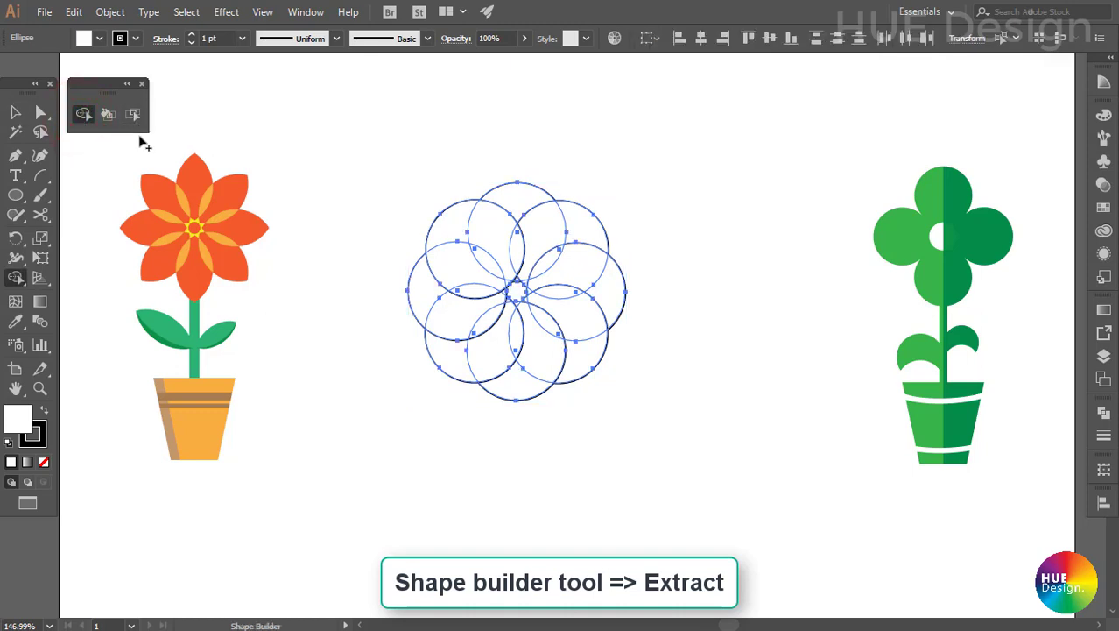
pyautogui.click(484, 227)
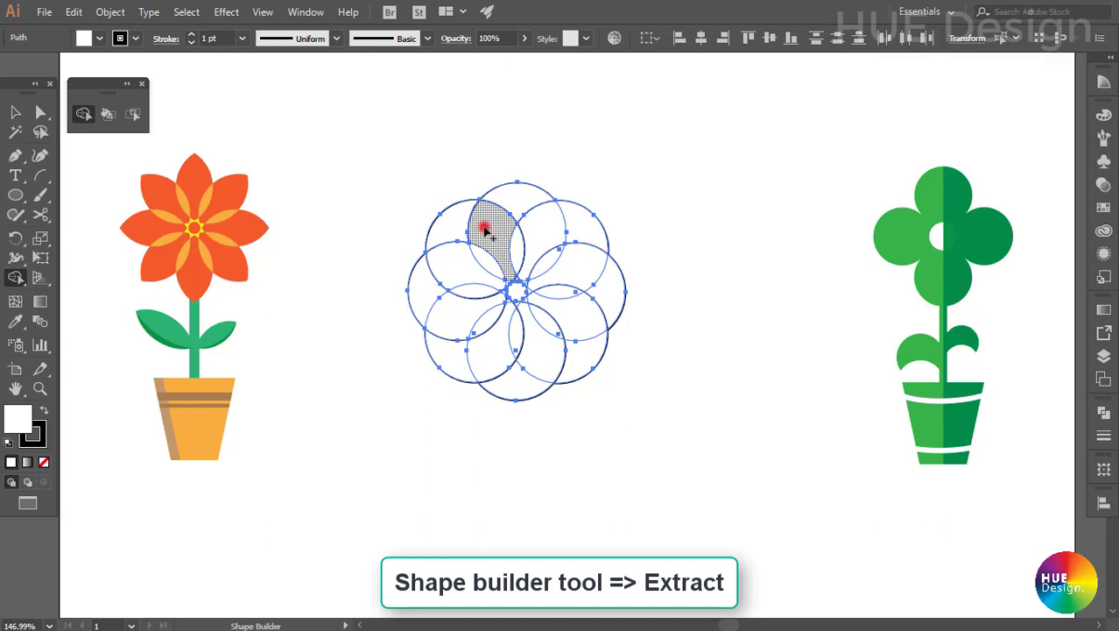
pyautogui.click(520, 240)
pyautogui.click(553, 230)
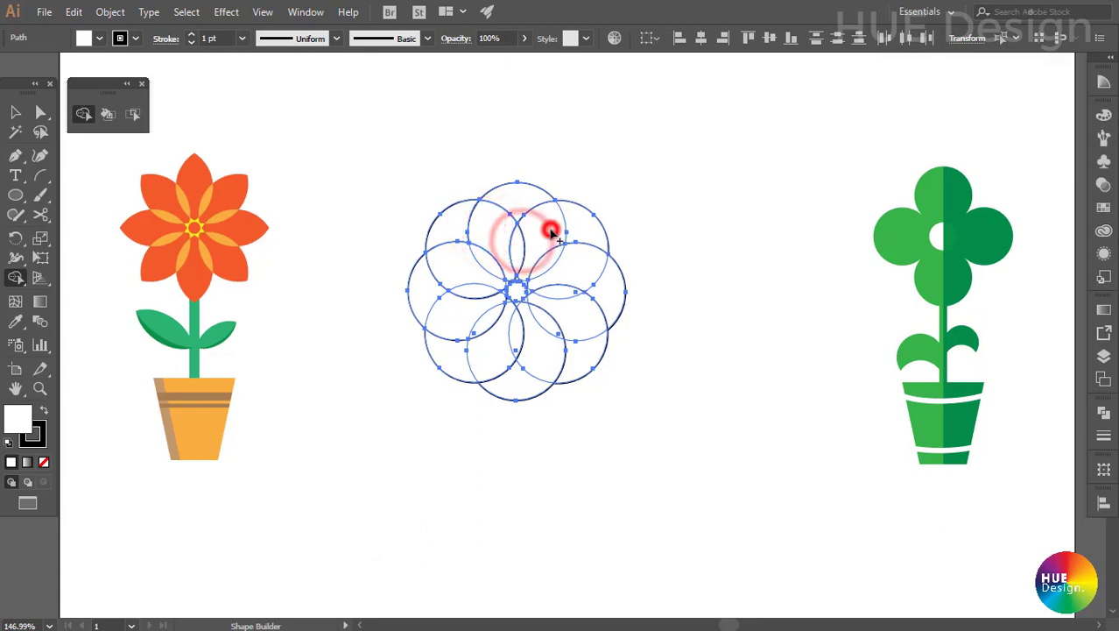
pyautogui.click(506, 197)
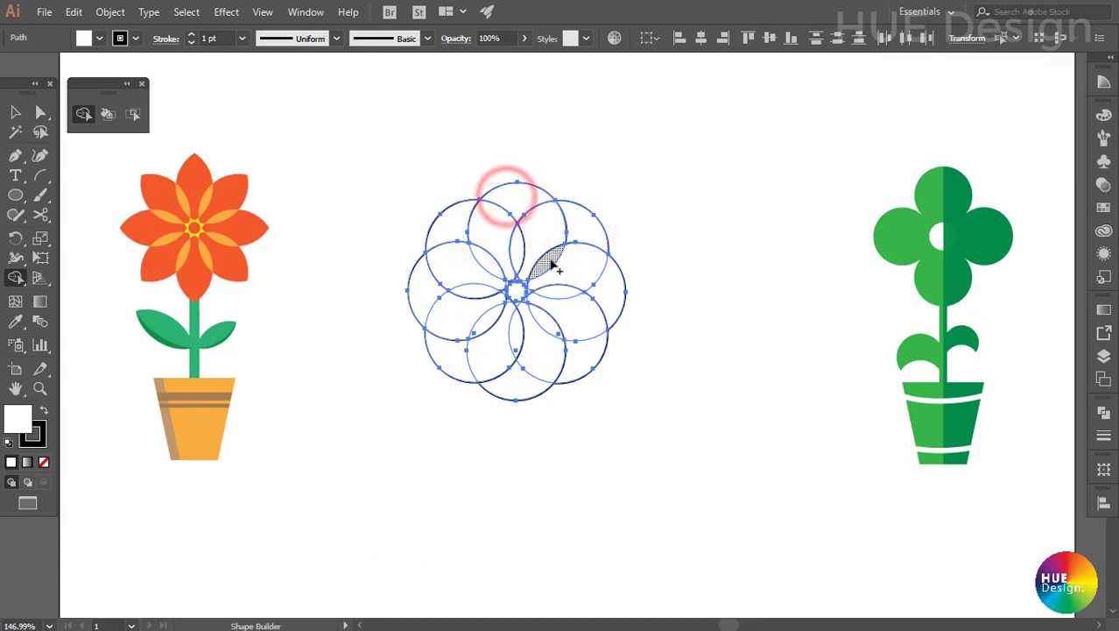
pyautogui.click(550, 256)
pyautogui.click(580, 264)
pyautogui.click(602, 290)
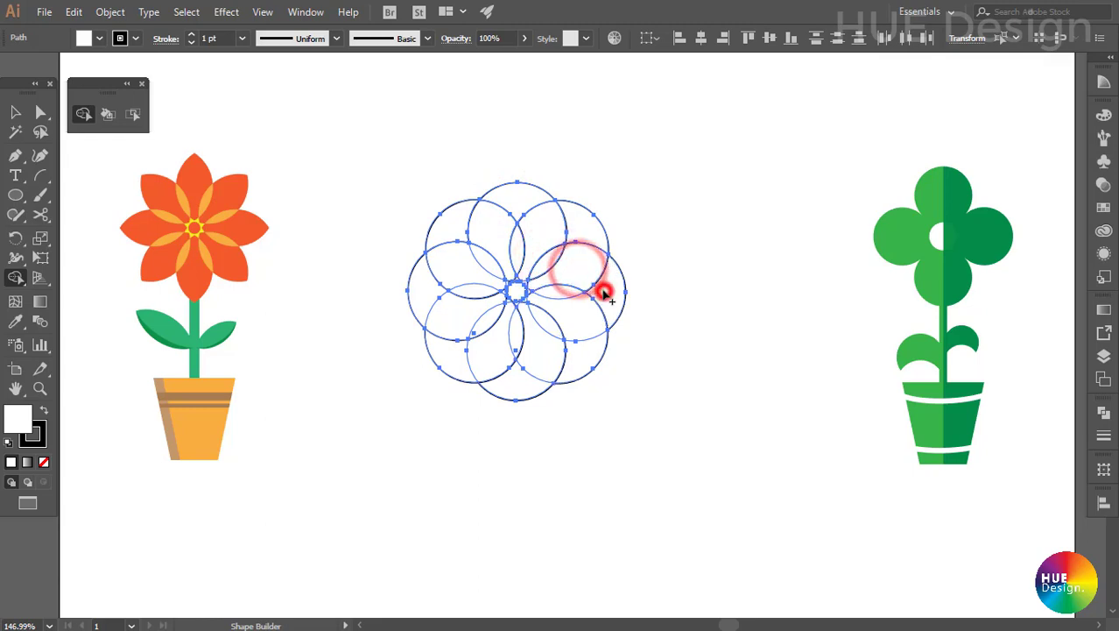
pyautogui.click(578, 310)
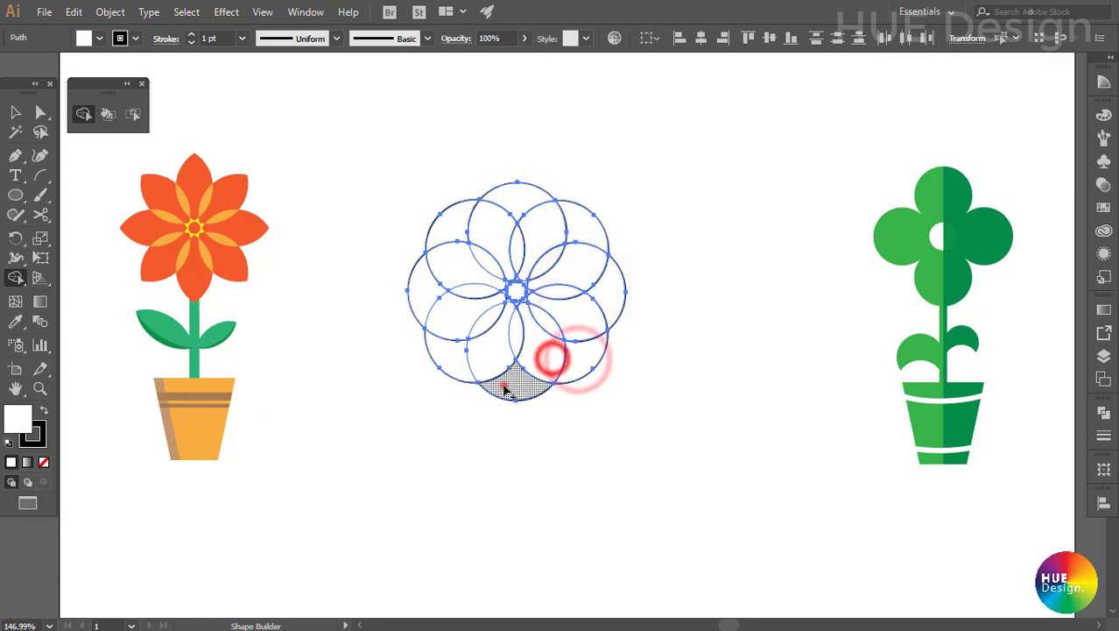
pyautogui.moveTo(554, 361); pyautogui.dragTo(540, 326)
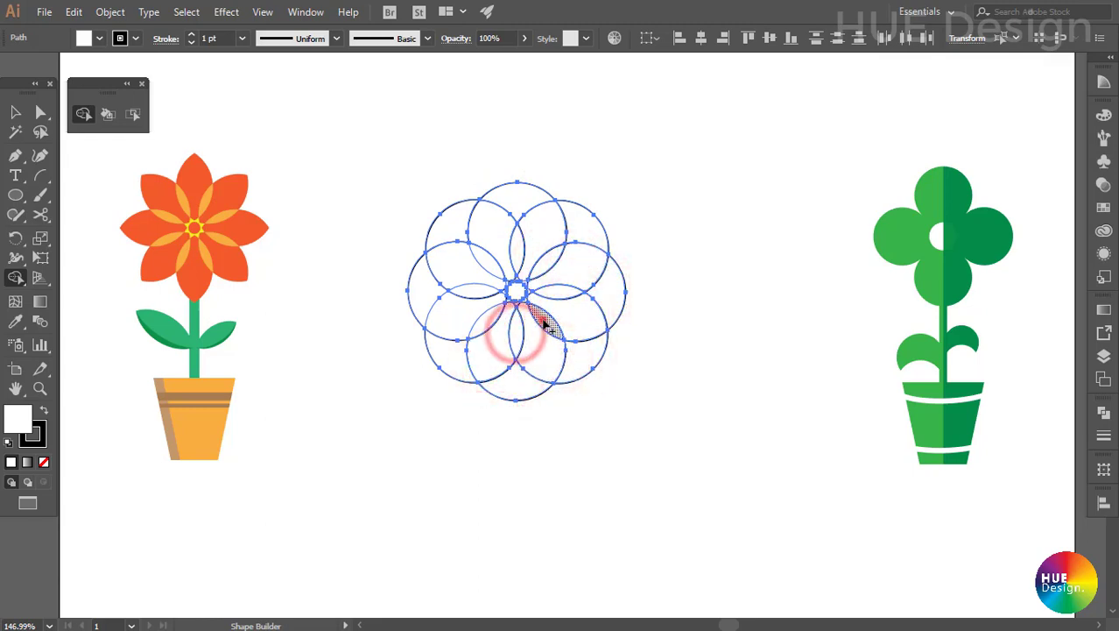
pyautogui.click(542, 318)
pyautogui.moveTo(454, 351)
pyautogui.mouseDown()
pyautogui.moveTo(466, 279)
pyautogui.moveTo(457, 268)
pyautogui.mouseUp()
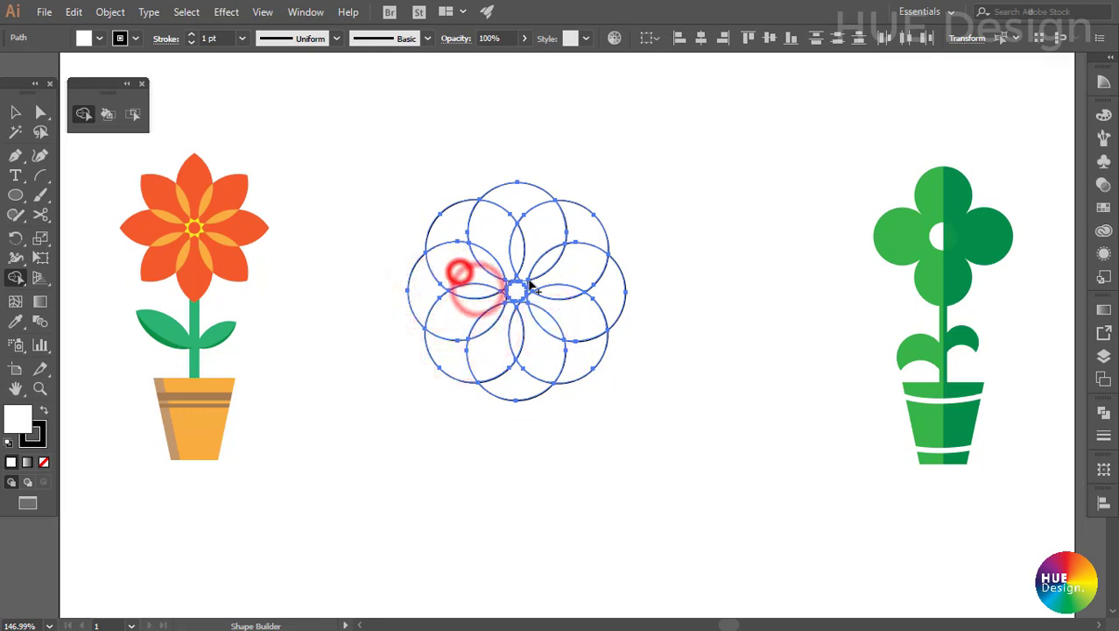
pyautogui.moveTo(543, 265)
pyautogui.mouseDown()
pyautogui.moveTo(530, 298)
pyautogui.moveTo(519, 296)
pyautogui.mouseUp()
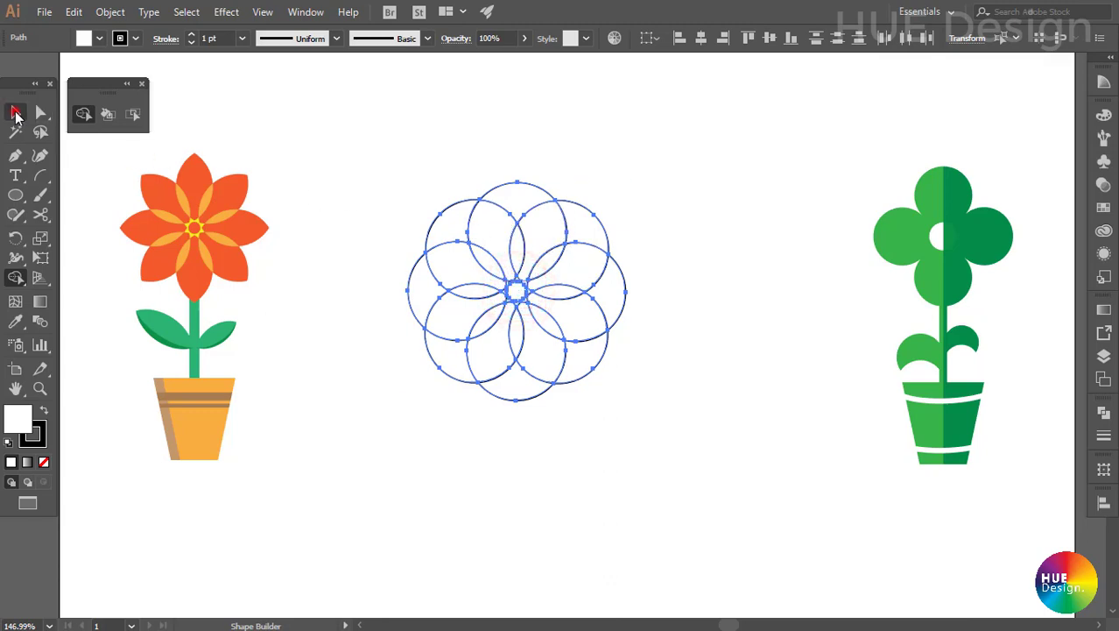
# Shift-select the outer circle pieces all around the ring.
pyautogui.click(16, 114)
pyautogui.click(743, 287)
pyautogui.click(556, 215)
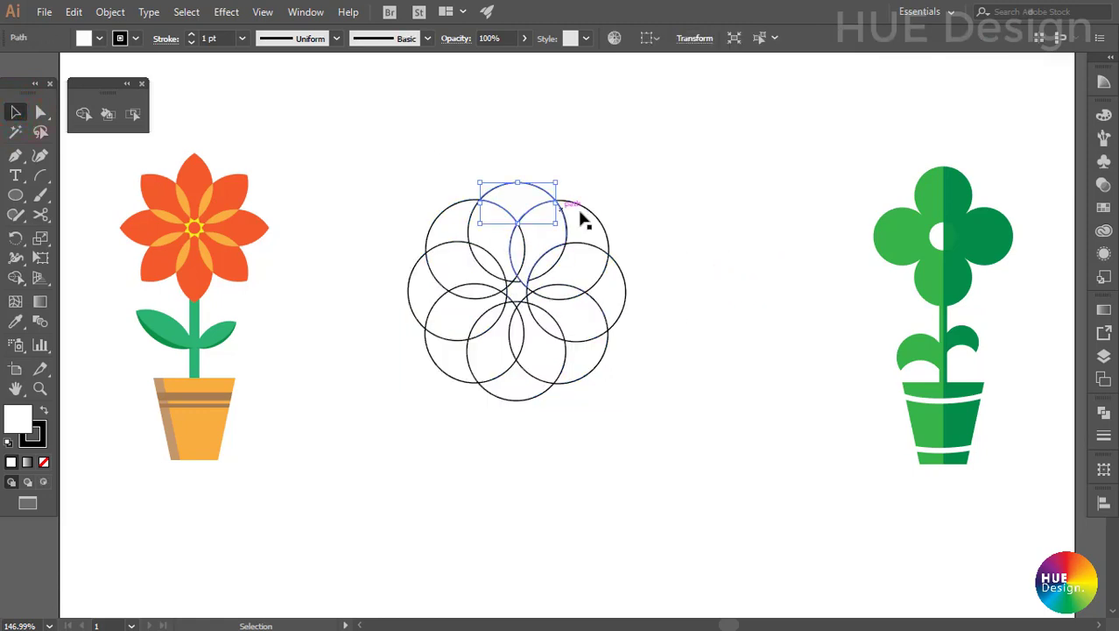
pyautogui.keyDown('shift'); pyautogui.click(601, 226); pyautogui.keyUp('shift')
pyautogui.keyDown('shift'); pyautogui.click(617, 278); pyautogui.keyUp('shift')
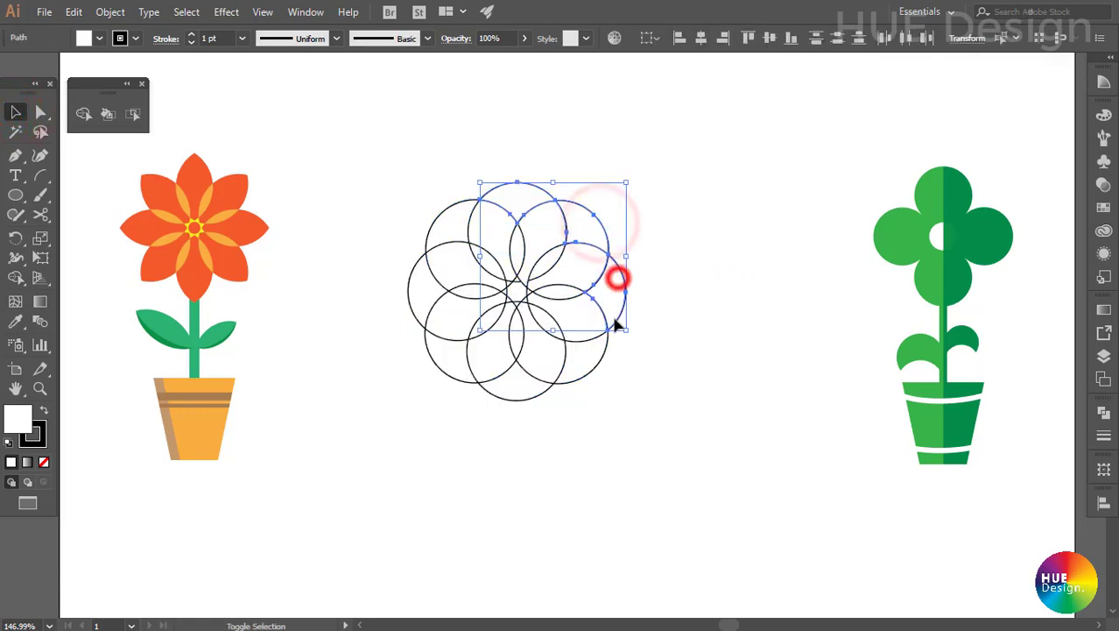
pyautogui.keyDown('shift'); pyautogui.click(600, 350); pyautogui.keyUp('shift')
pyautogui.keyDown('shift'); pyautogui.click(540, 398); pyautogui.keyUp('shift')
pyautogui.keyDown('shift'); pyautogui.click(444, 365); pyautogui.keyUp('shift')
pyautogui.keyDown('shift'); pyautogui.click(417, 298); pyautogui.keyUp('shift')
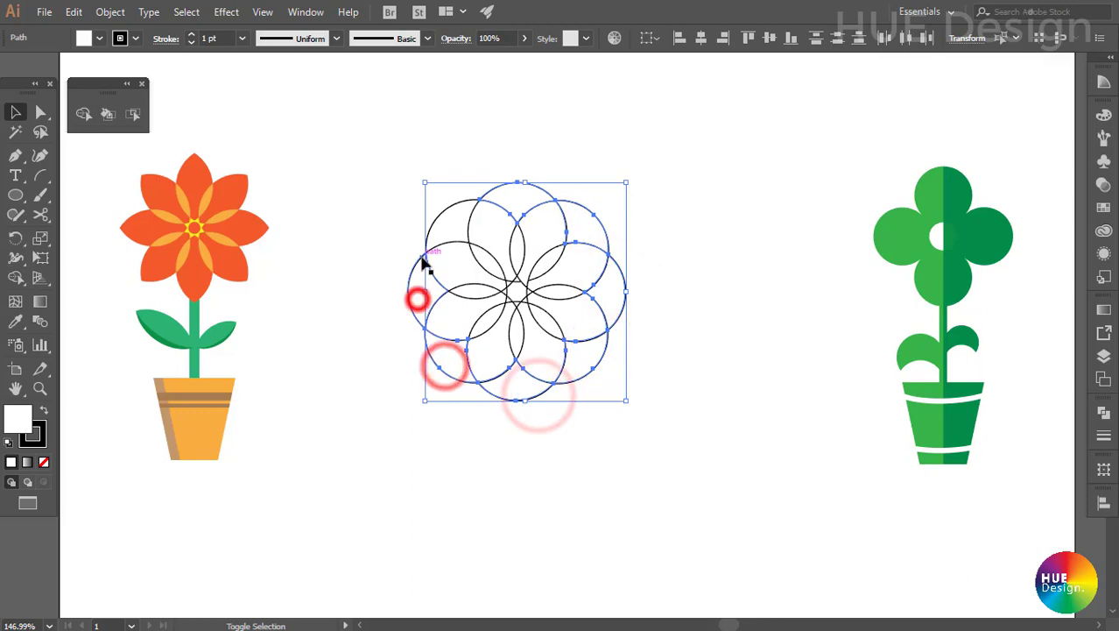
pyautogui.keyDown('shift'); pyautogui.click(450, 217); pyautogui.keyUp('shift')
pyautogui.keyDown('shift'); pyautogui.click(410, 281); pyautogui.keyUp('shift')
# Fill the outer circle pieces light orange and the eight middle petals orange.
pyautogui.click(1104, 208)
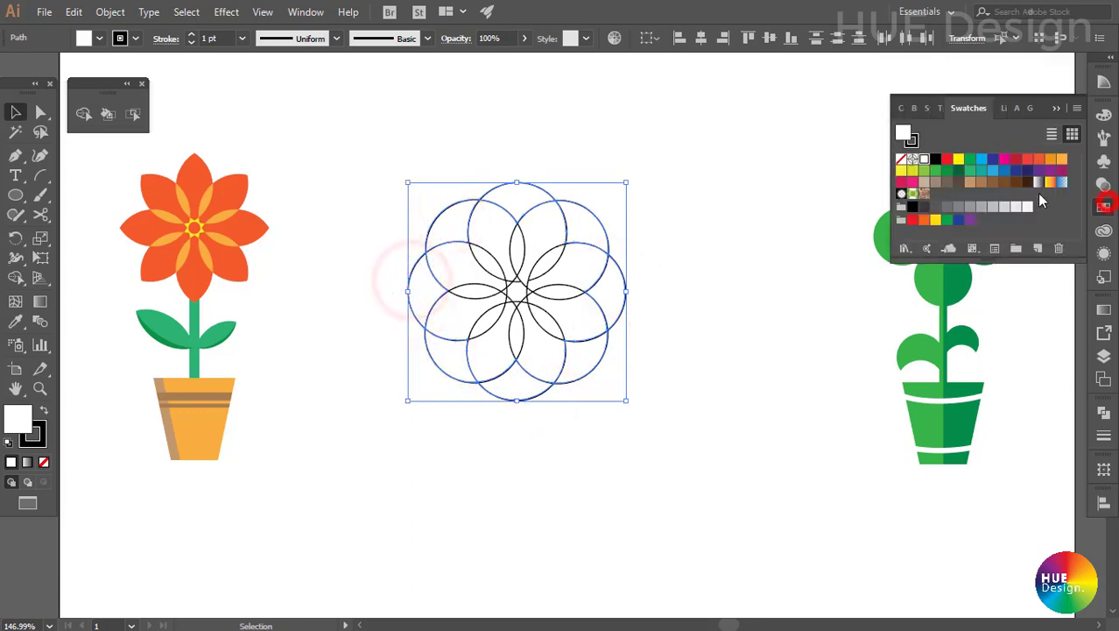
pyautogui.click(1051, 159)
pyautogui.click(538, 223)
pyautogui.keyDown('shift'); pyautogui.click(474, 212); pyautogui.keyUp('shift')
pyautogui.keyDown('shift'); pyautogui.click(452, 260); pyautogui.keyUp('shift')
pyautogui.keyDown('shift'); pyautogui.click(464, 312); pyautogui.keyUp('shift')
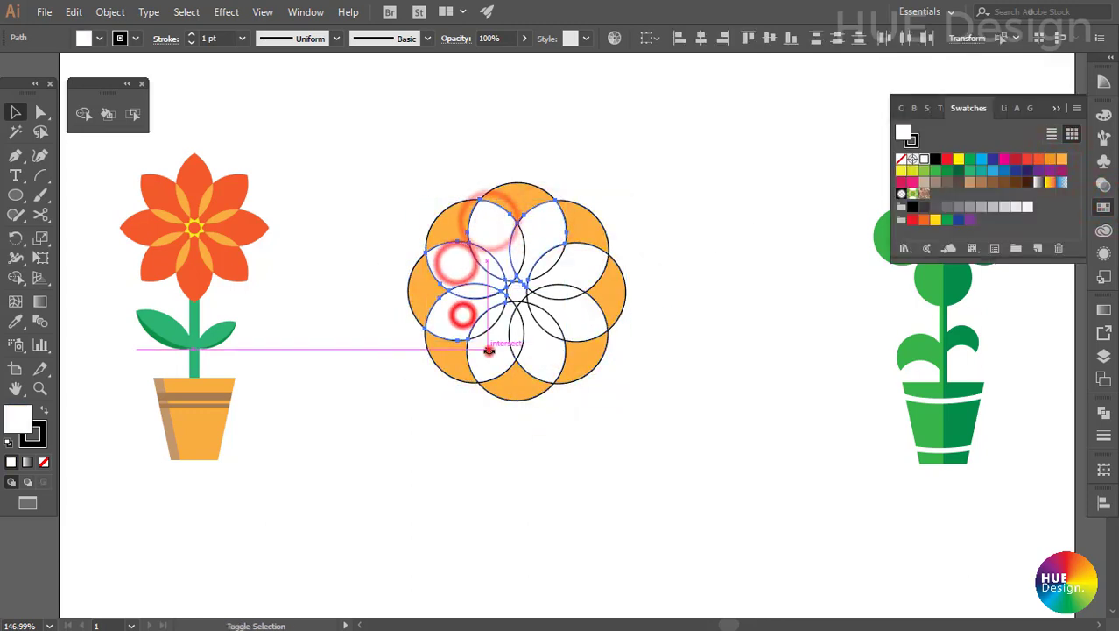
pyautogui.keyDown('shift'); pyautogui.click(496, 359); pyautogui.keyUp('shift')
pyautogui.keyDown('shift'); pyautogui.click(547, 363); pyautogui.keyUp('shift')
pyautogui.keyDown('shift'); pyautogui.click(582, 322); pyautogui.keyUp('shift')
pyautogui.keyDown('shift'); pyautogui.click(586, 265); pyautogui.keyUp('shift')
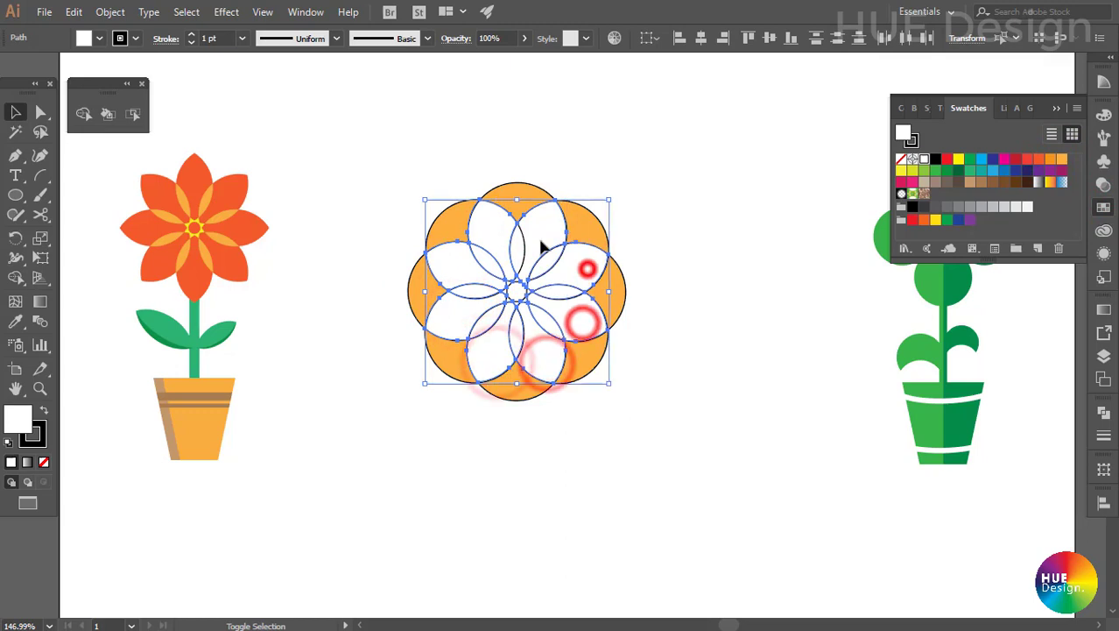
pyautogui.click(1051, 159)
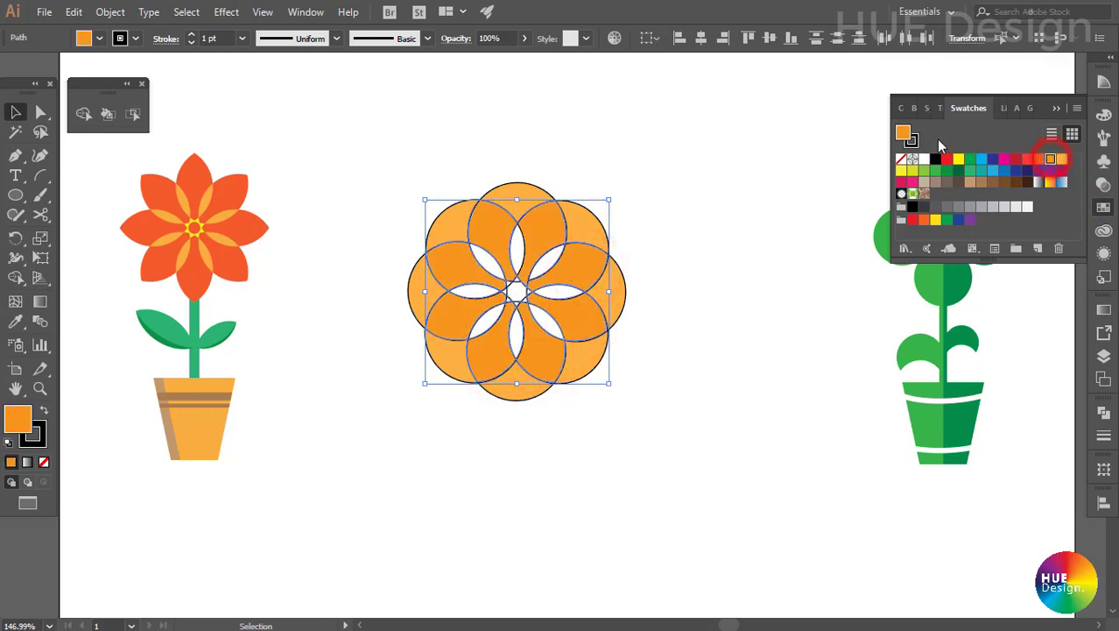
# Fill the eight thin inner petals red and deselect the flower.
pyautogui.click(517, 250)
pyautogui.keyDown('shift'); pyautogui.click(548, 263); pyautogui.keyUp('shift')
pyautogui.keyDown('shift'); pyautogui.click(561, 294); pyautogui.keyUp('shift')
pyautogui.keyDown('shift'); pyautogui.click(545, 328); pyautogui.keyUp('shift')
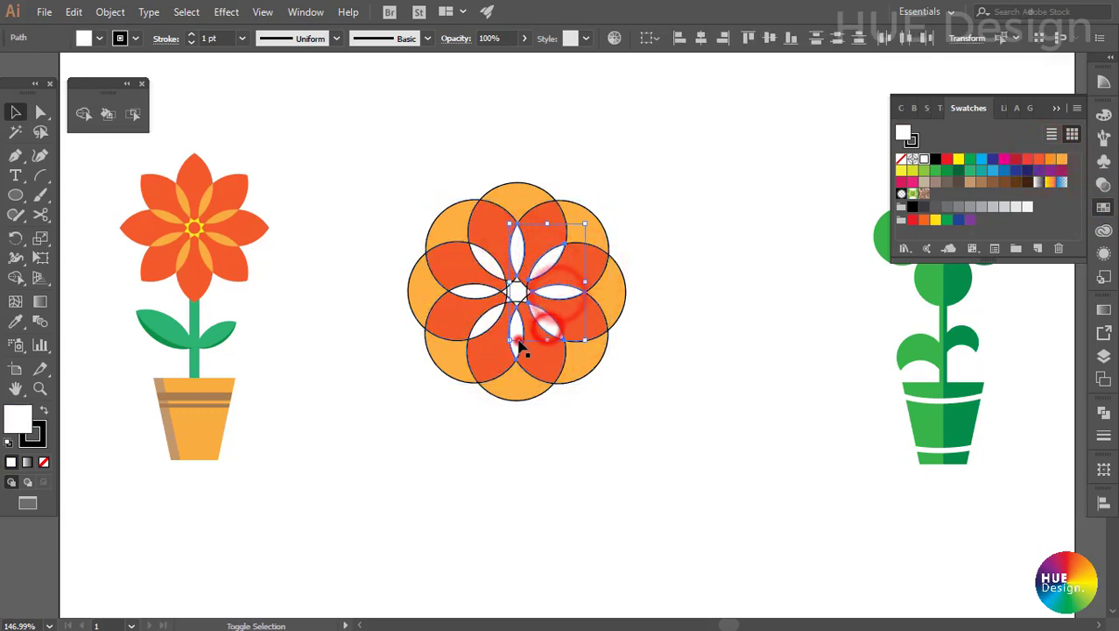
pyautogui.keyDown('shift'); pyautogui.click(520, 346); pyautogui.keyUp('shift')
pyautogui.keyDown('shift'); pyautogui.click(483, 322); pyautogui.keyUp('shift')
pyautogui.keyDown('shift'); pyautogui.click(470, 291); pyautogui.keyUp('shift')
pyautogui.keyDown('shift'); pyautogui.click(490, 259); pyautogui.keyUp('shift')
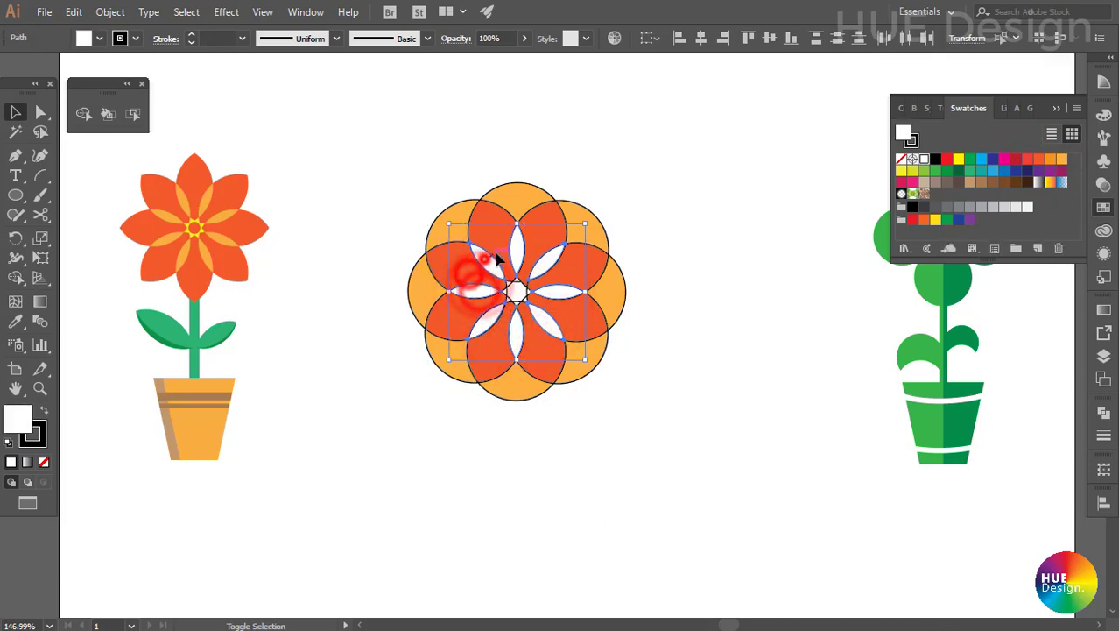
pyautogui.click(1016, 158)
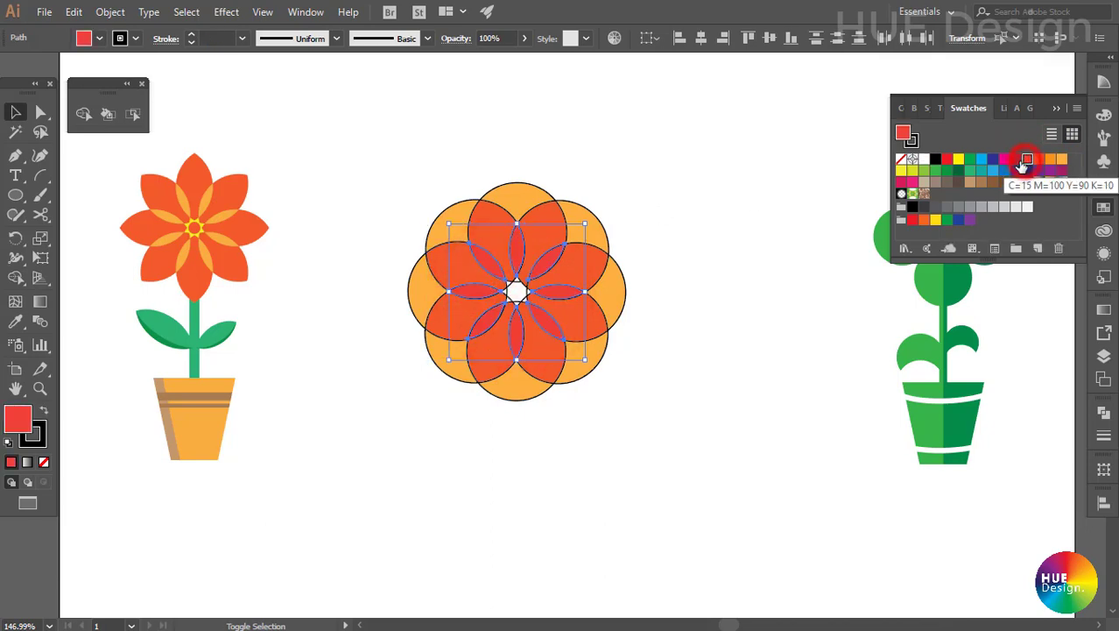
pyautogui.click(743, 257)
pyautogui.scroll(3, 467, 231)
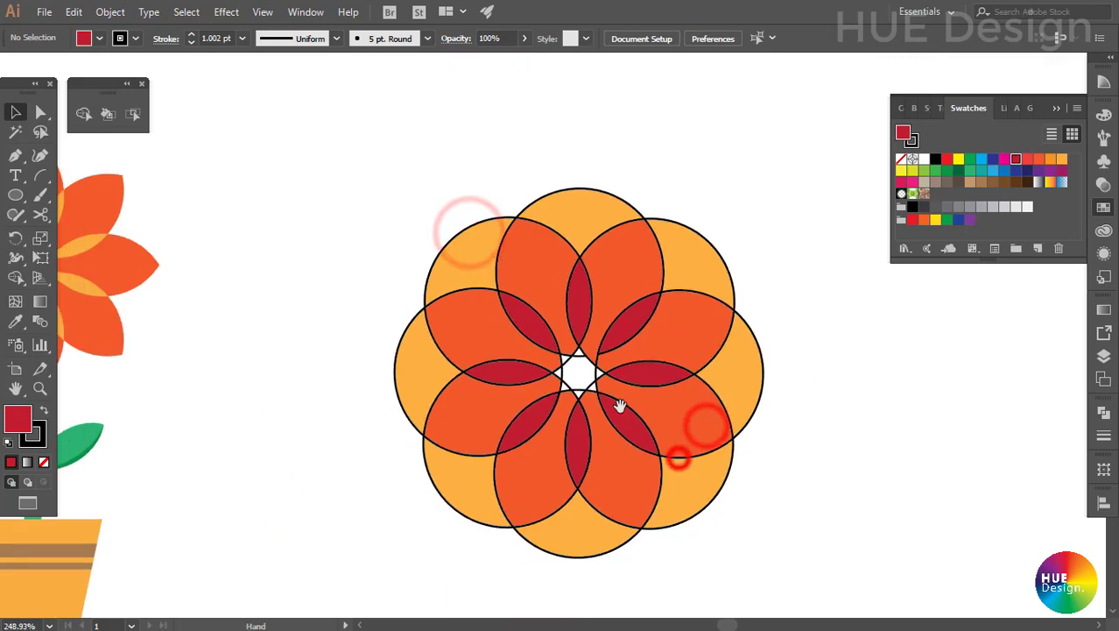
# Fill the flower's white centre shape yellow.
pyautogui.moveTo(619, 405); pyautogui.dragTo(566, 361)
pyautogui.click(517, 319)
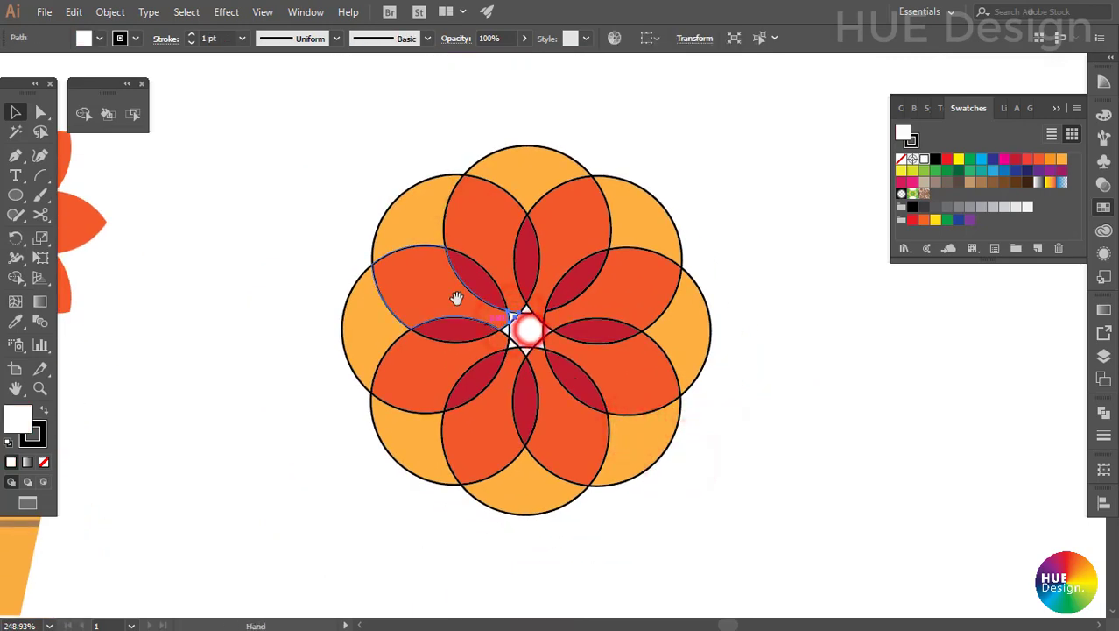
pyautogui.scroll(5, 456, 297)
pyautogui.click(958, 158)
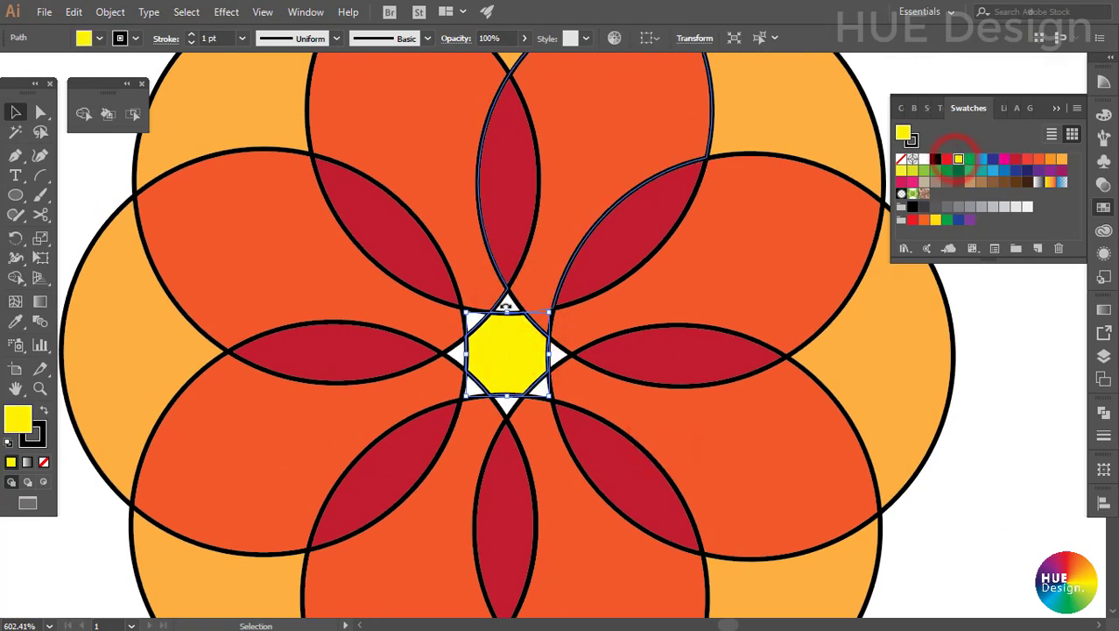
pyautogui.click(1005, 406)
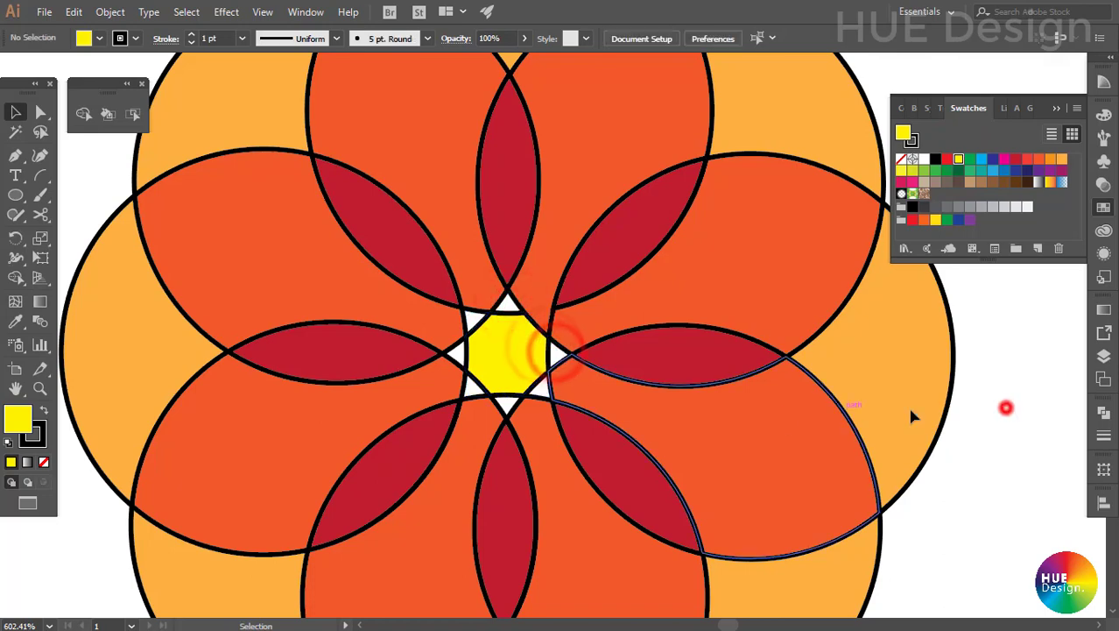
# Select white triangles around the centre and try a red fill, then undo it.
pyautogui.click(557, 352)
pyautogui.keyDown('shift'); pyautogui.click(503, 403); pyautogui.keyUp('shift')
pyautogui.keyDown('shift'); pyautogui.click(471, 387); pyautogui.keyUp('shift')
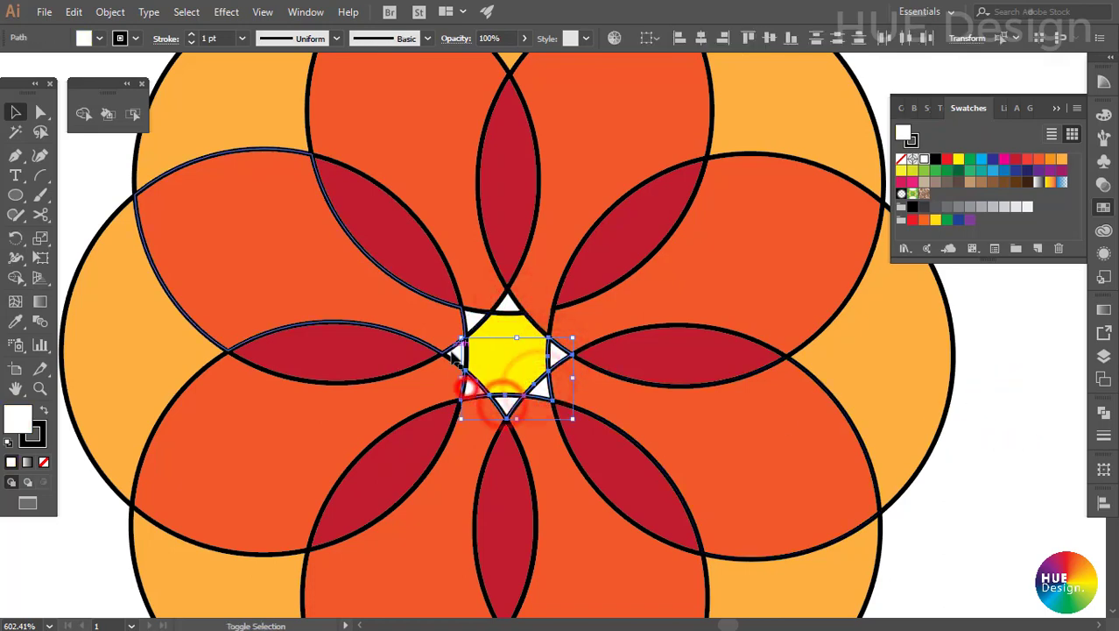
pyautogui.keyDown('shift'); pyautogui.click(450, 355); pyautogui.keyUp('shift')
pyautogui.keyDown('shift'); pyautogui.click(473, 318); pyautogui.keyUp('shift')
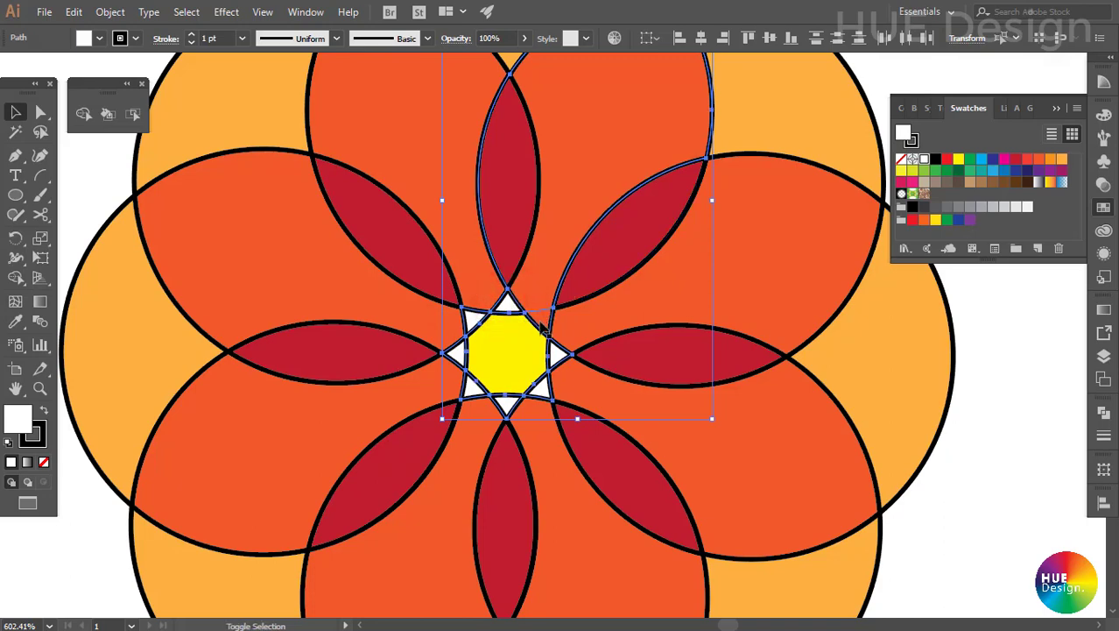
pyautogui.click(1015, 160)
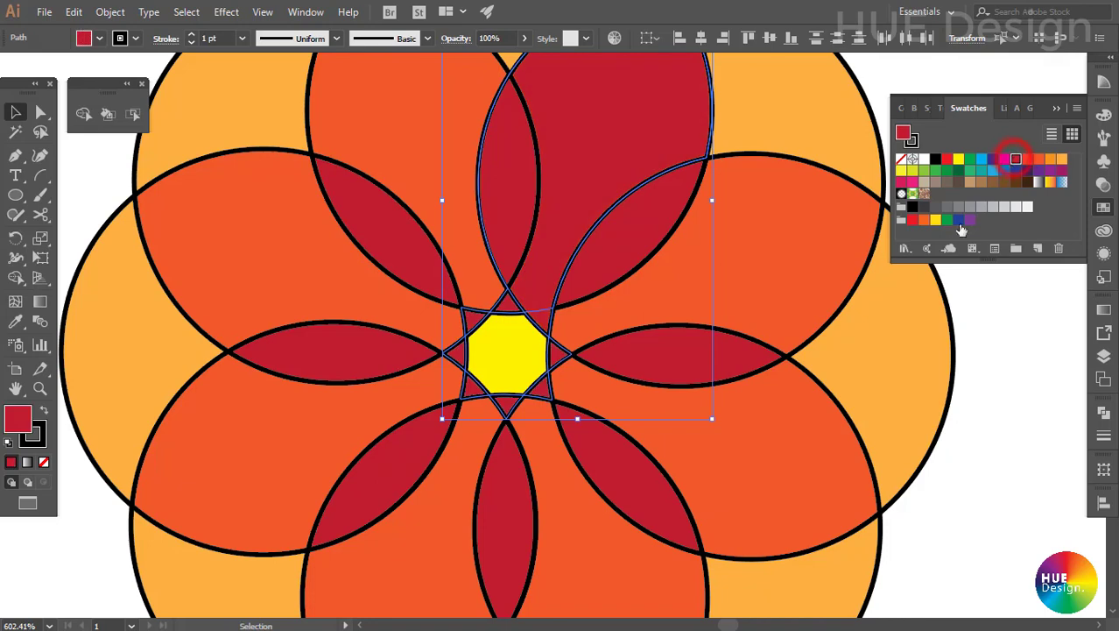
pyautogui.hotkey('ctrl', 'z')
pyautogui.click(84, 115)
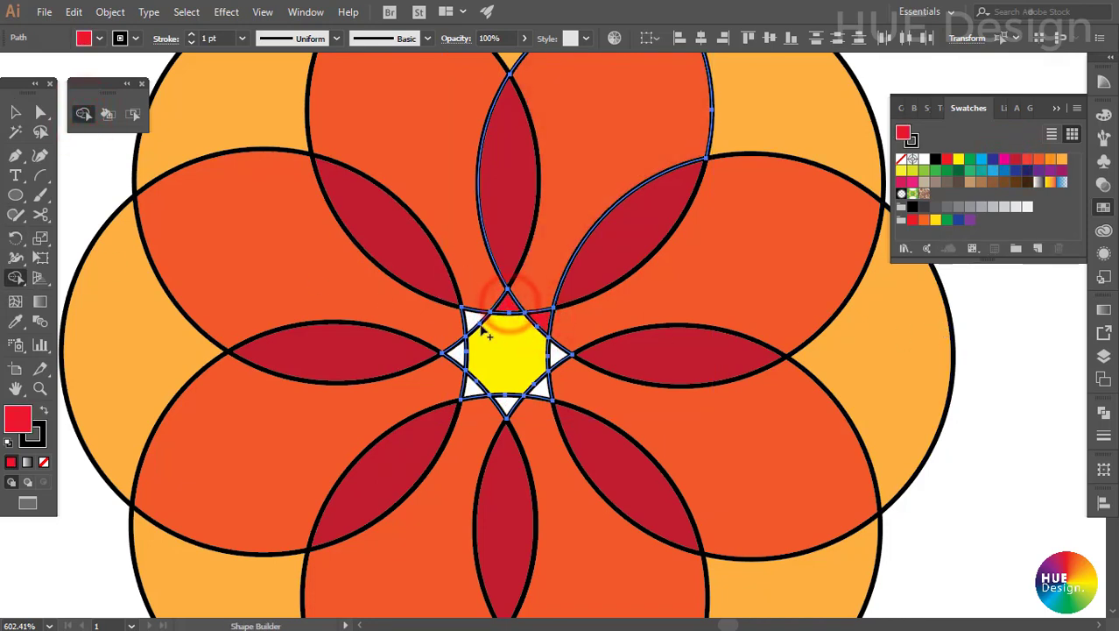
pyautogui.click(14, 110)
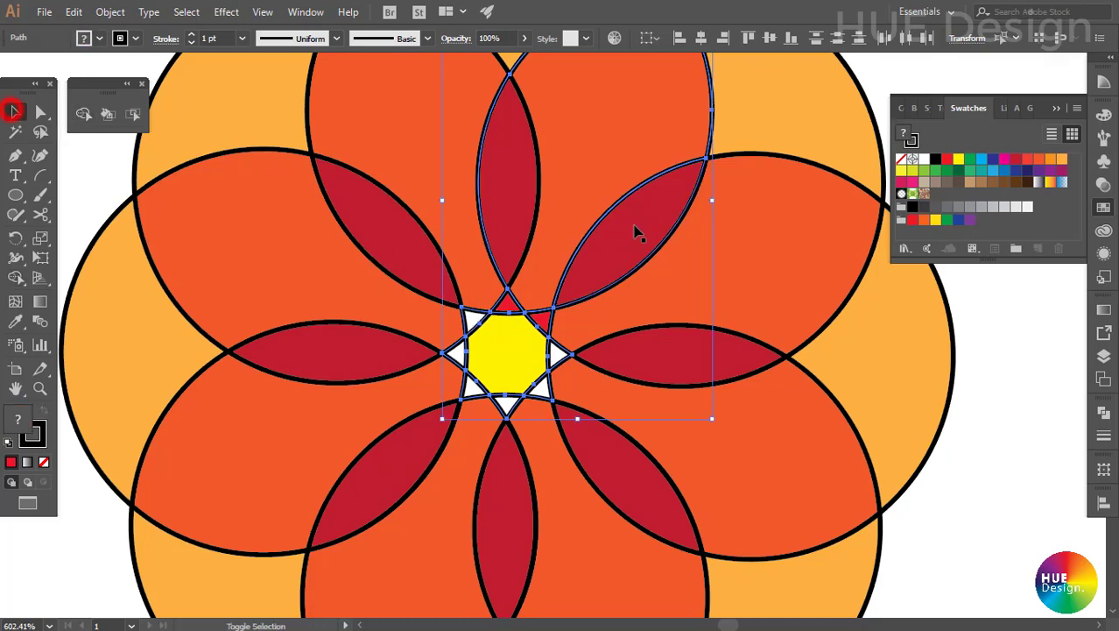
pyautogui.keyDown('shift'); pyautogui.click(473, 158); pyautogui.keyUp('shift')
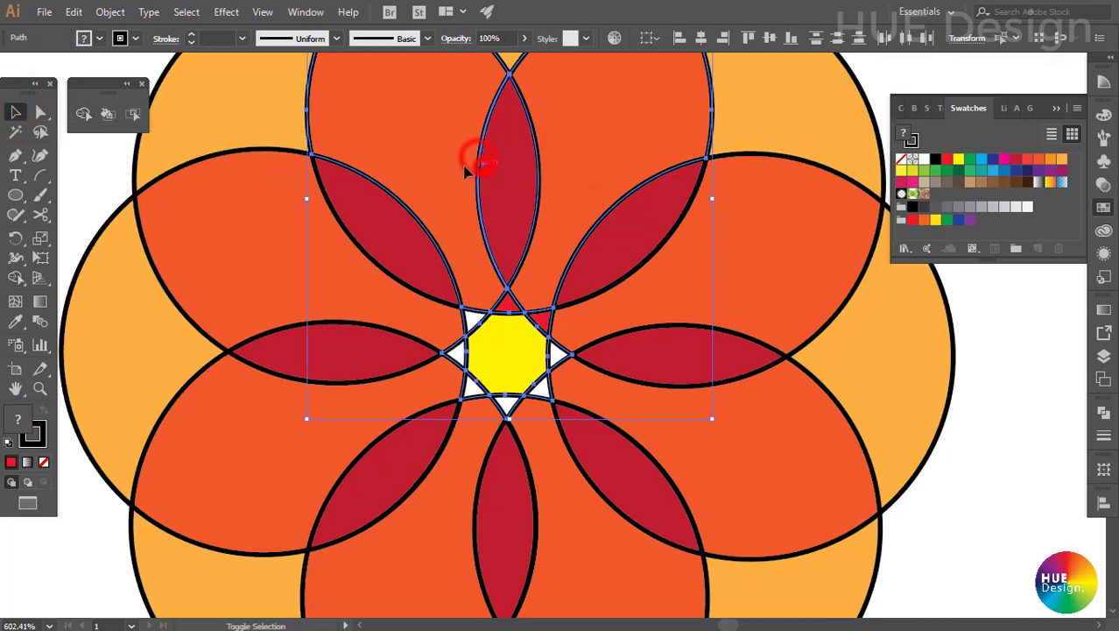
pyautogui.click(1003, 359)
# Fill the six star triangles around the yellow centre red and zoom out to the whole flower.
pyautogui.click(539, 317)
pyautogui.keyDown('shift'); pyautogui.click(477, 320); pyautogui.keyUp('shift')
pyautogui.keyDown('shift'); pyautogui.click(455, 355); pyautogui.keyUp('shift')
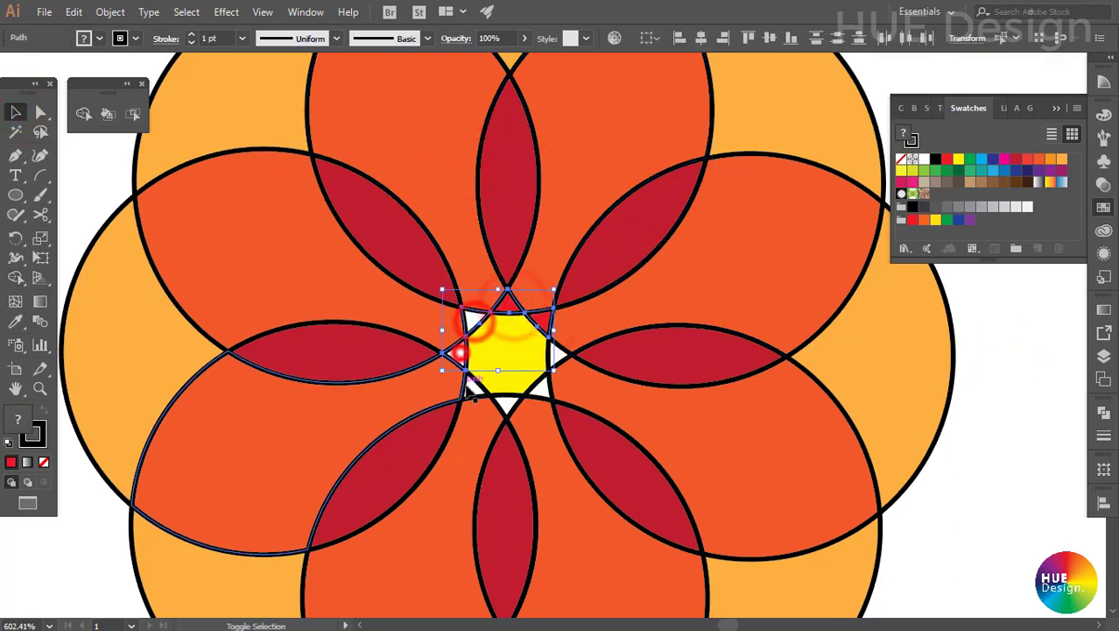
pyautogui.keyDown('shift'); pyautogui.click(470, 386); pyautogui.keyUp('shift')
pyautogui.keyDown('shift'); pyautogui.click(507, 404); pyautogui.keyUp('shift')
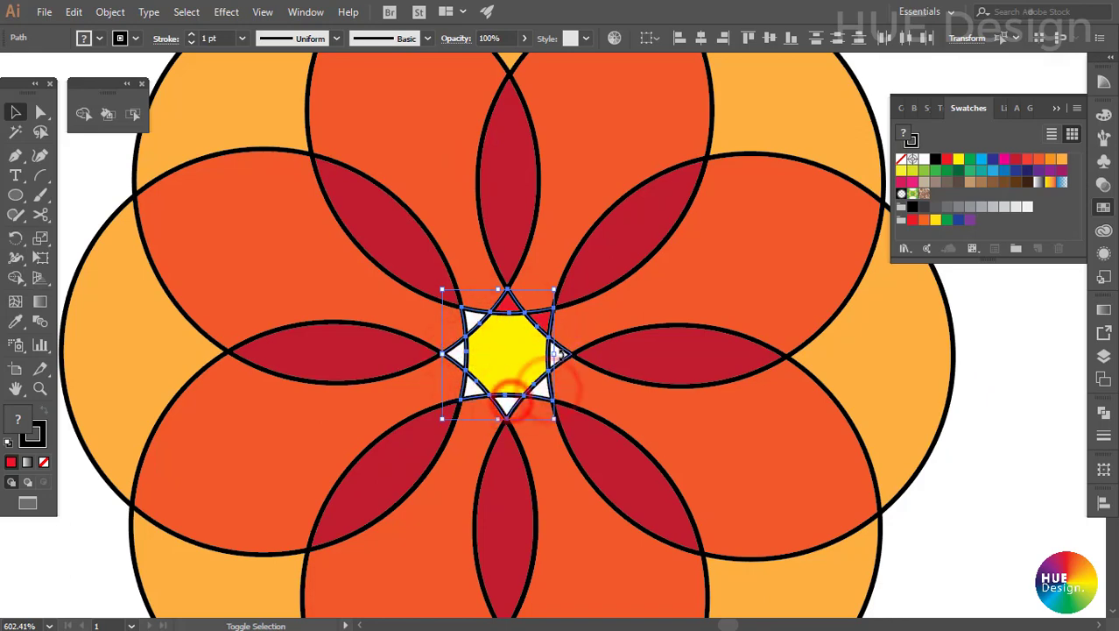
pyautogui.keyDown('shift'); pyautogui.click(558, 355); pyautogui.keyUp('shift')
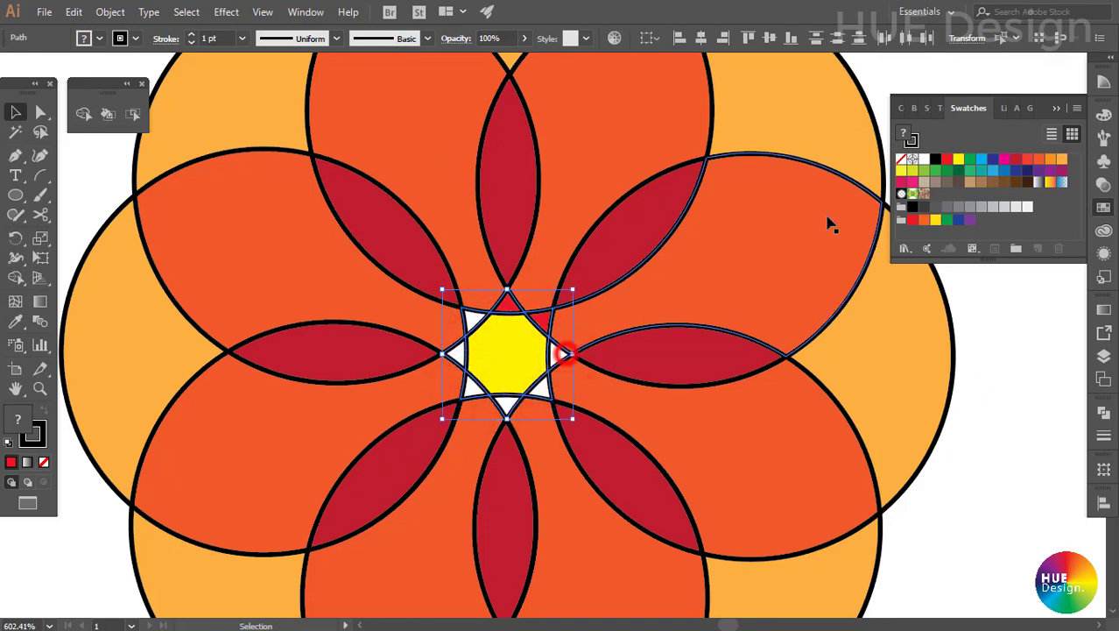
pyautogui.click(1016, 158)
pyautogui.click(1015, 377)
pyautogui.keyDown('alt'); pyautogui.click(784, 480); pyautogui.keyUp('alt')
pyautogui.keyDown('ctrl'); pyautogui.keyDown('alt'); pyautogui.click(714, 412); pyautogui.keyUp('alt'); pyautogui.keyUp('ctrl')
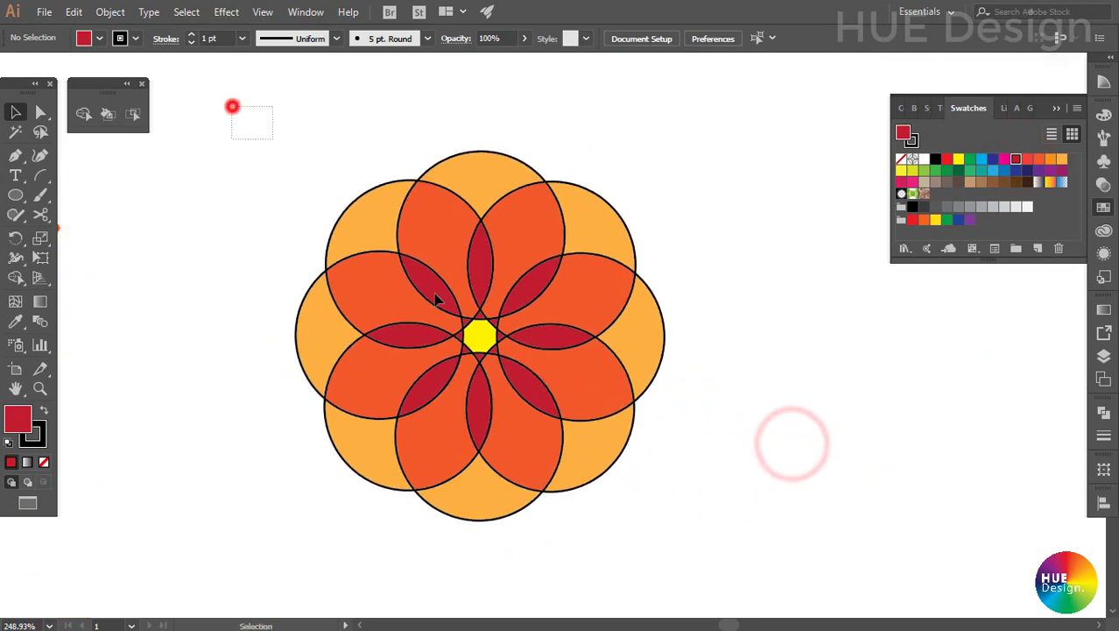
# Select the whole flower and merge its upper circle pieces into one red shape.
pyautogui.moveTo(233, 105); pyautogui.dragTo(700, 503)
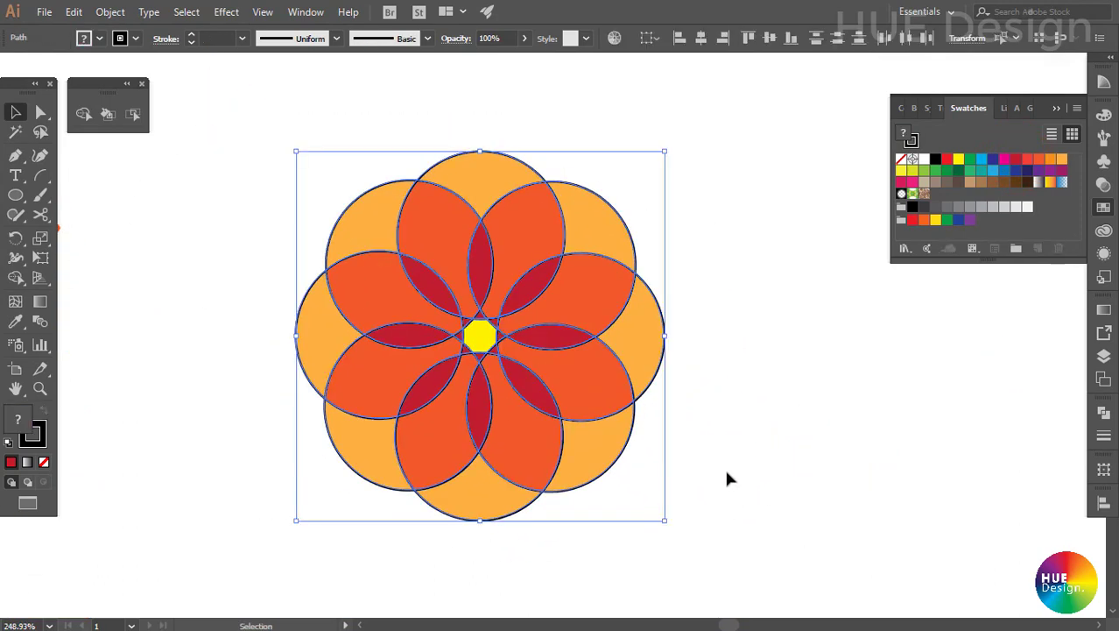
pyautogui.click(700, 435)
pyautogui.moveTo(256, 158); pyautogui.dragTo(703, 525)
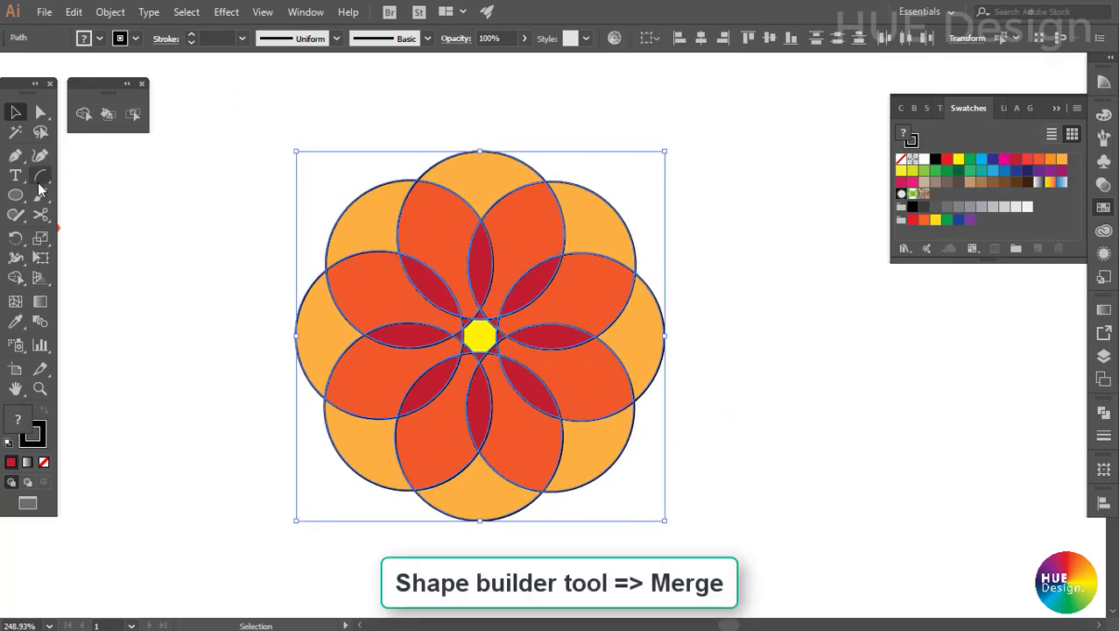
pyautogui.click(85, 114)
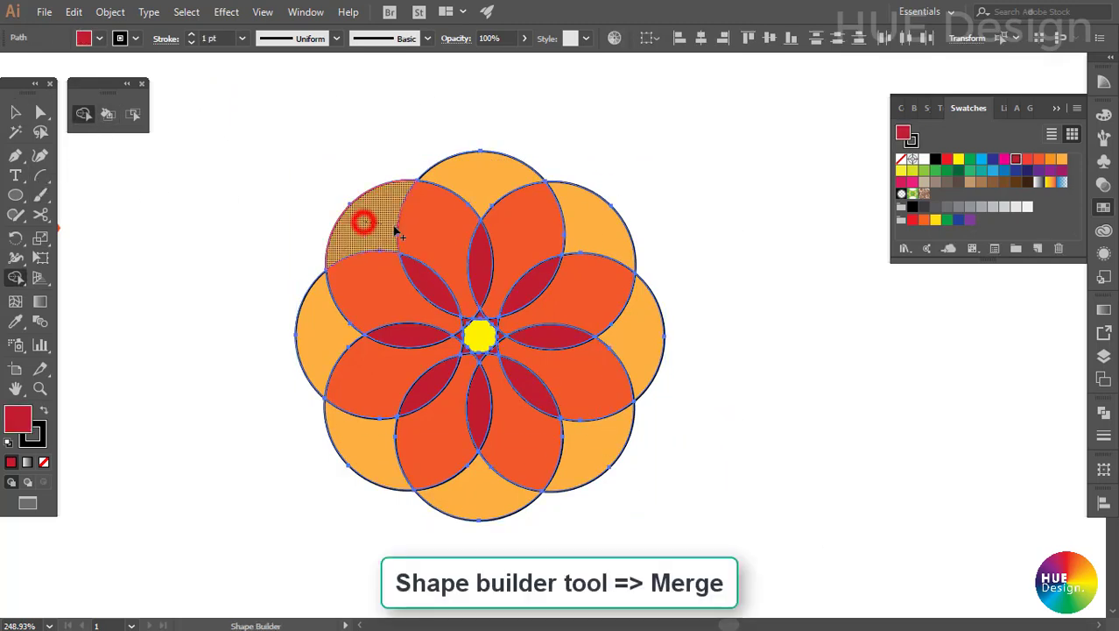
pyautogui.moveTo(395, 228); pyautogui.dragTo(444, 259)
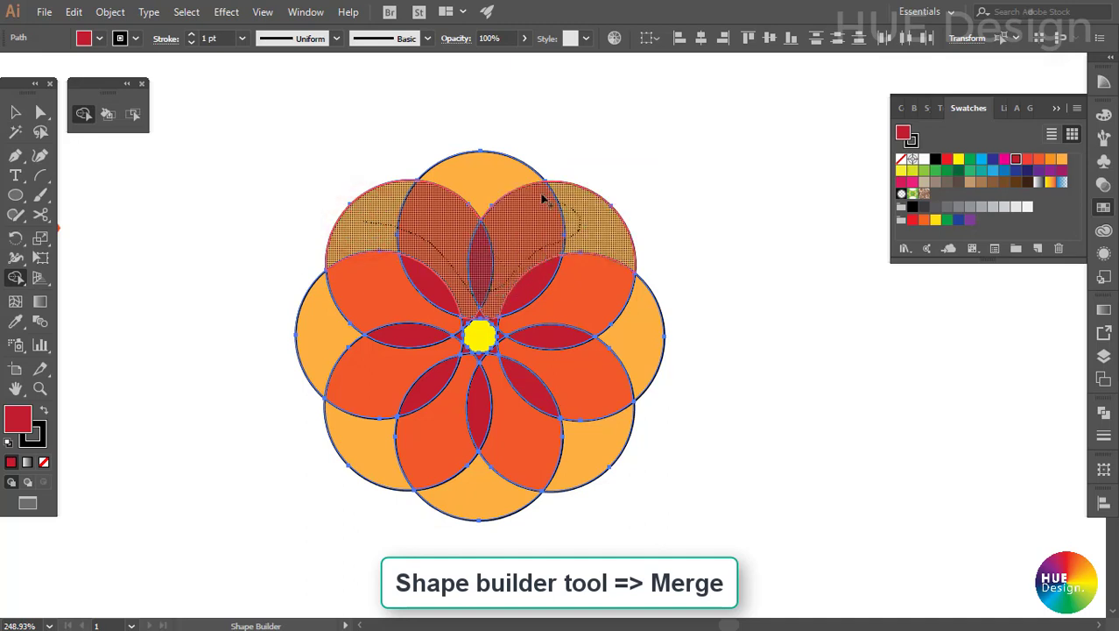
pyautogui.moveTo(494, 298); pyautogui.dragTo(445, 278)
# Lift the merged top shape slightly above the rest of the flower.
pyautogui.press('v')
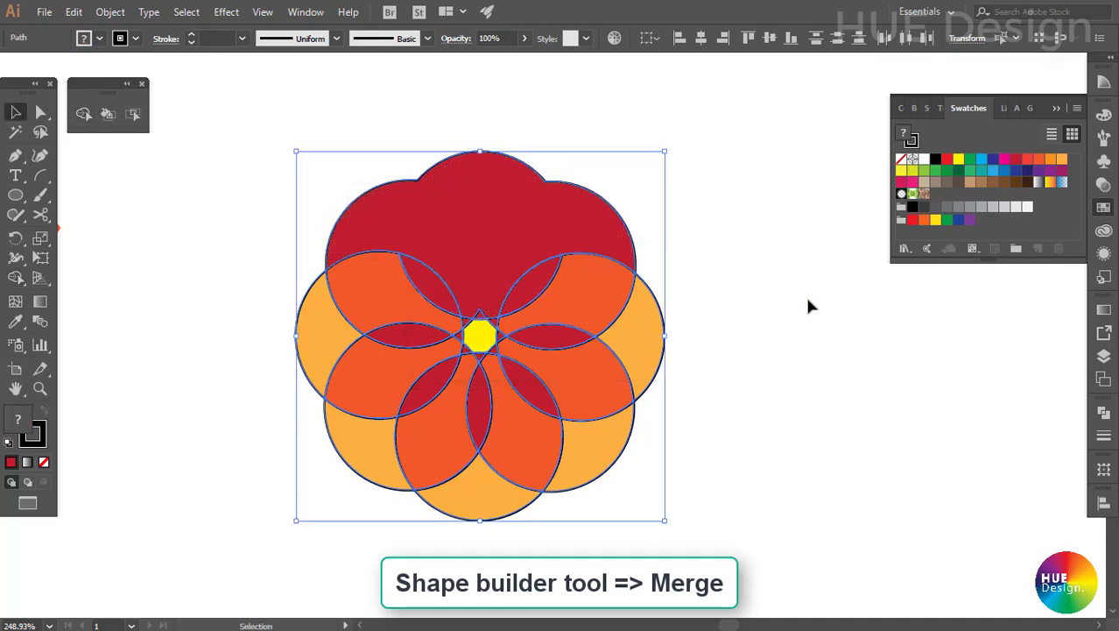
pyautogui.click(807, 300)
pyautogui.click(445, 221)
pyautogui.moveTo(476, 225); pyautogui.dragTo(477, 188)
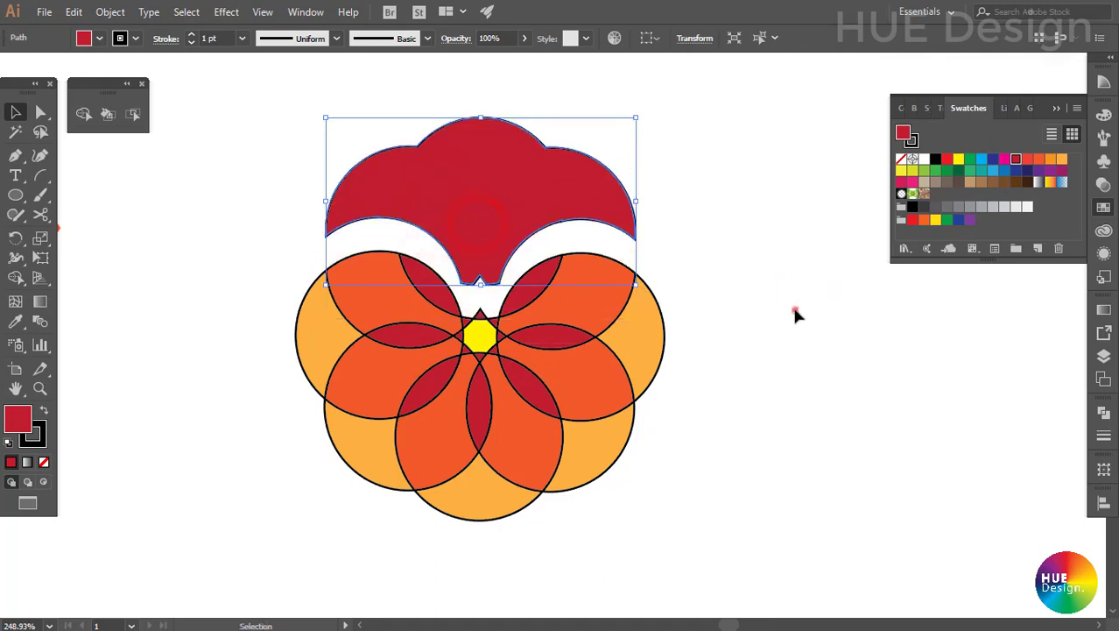
pyautogui.click(795, 312)
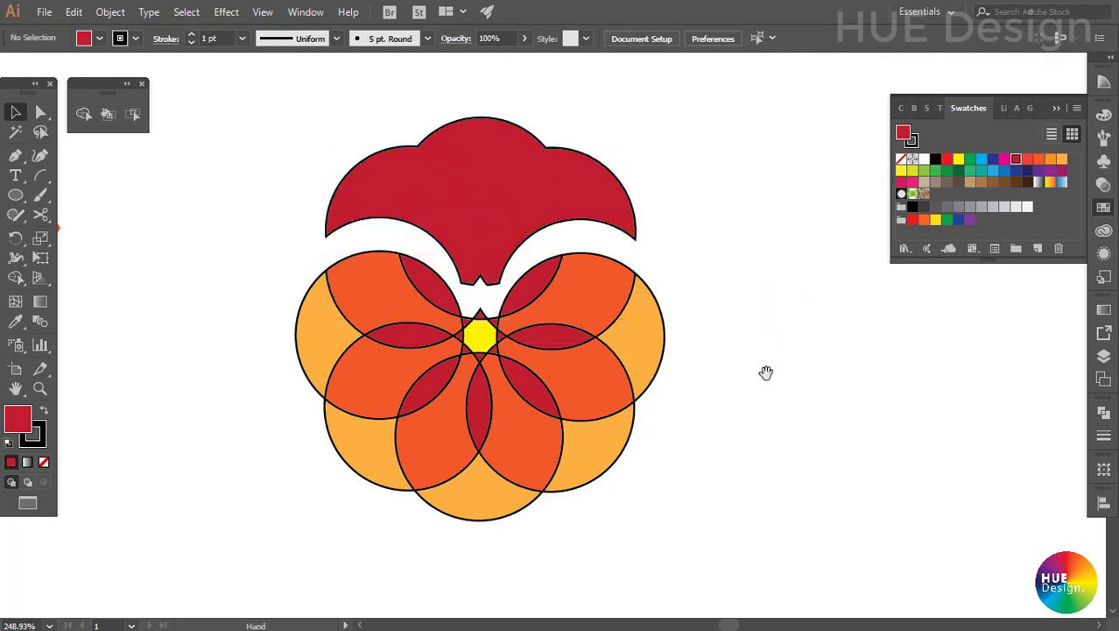
pyautogui.moveTo(765, 369); pyautogui.dragTo(741, 379)
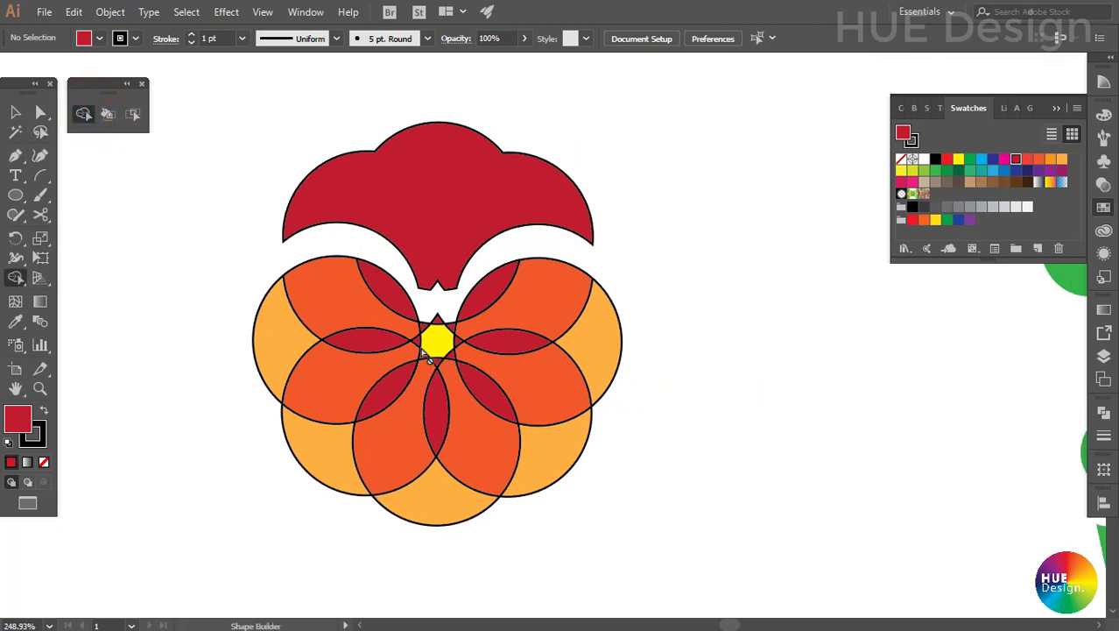
# Undo the upper-circle merge and erase all seven red lens overlaps, leaving white gaps between petals.
pyautogui.hotkey('ctrl', 'z')
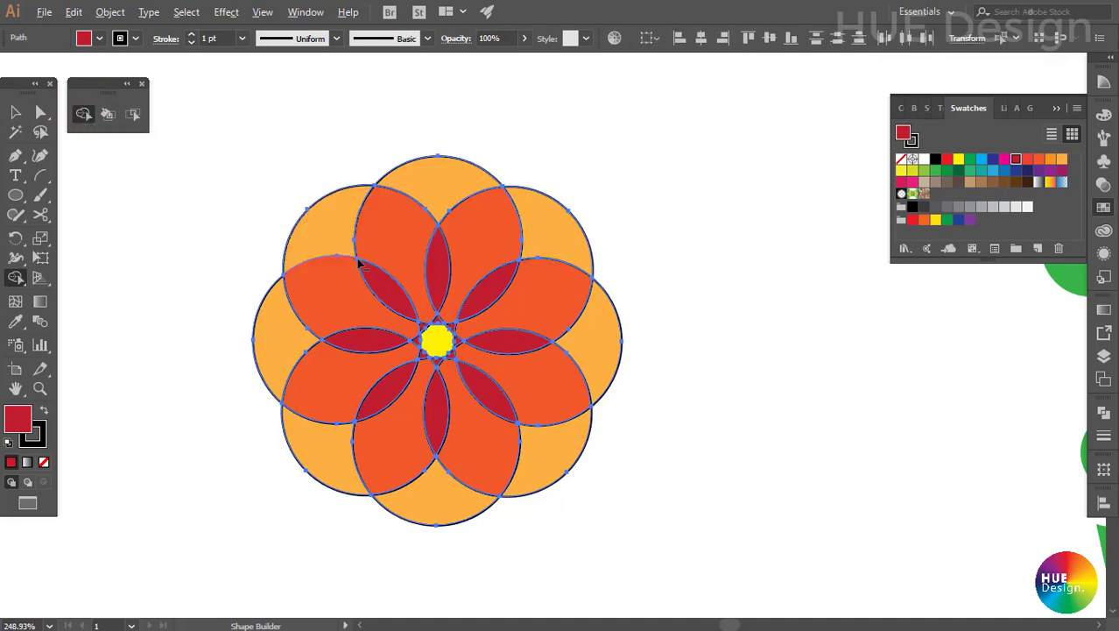
pyautogui.keyDown('alt'); pyautogui.click(397, 299); pyautogui.keyUp('alt')
pyautogui.keyDown('alt'); pyautogui.click(438, 267); pyautogui.keyUp('alt')
pyautogui.keyDown('alt'); pyautogui.click(491, 289); pyautogui.keyUp('alt')
pyautogui.keyDown('alt'); pyautogui.click(510, 340); pyautogui.keyUp('alt')
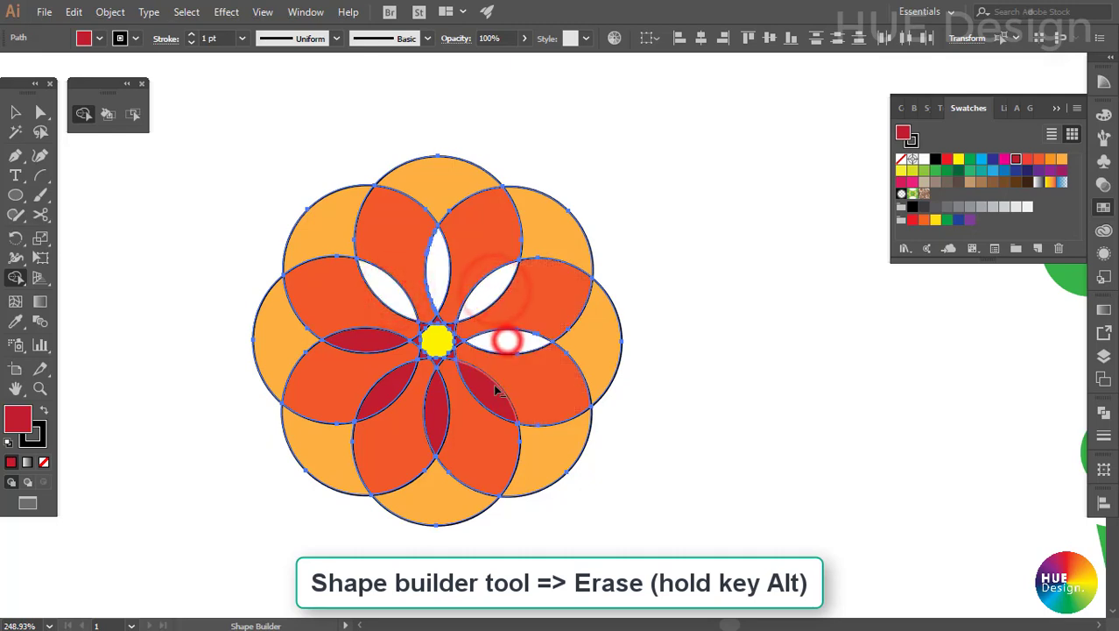
pyautogui.keyDown('alt'); pyautogui.click(490, 390); pyautogui.keyUp('alt')
pyautogui.keyDown('alt'); pyautogui.click(438, 412); pyautogui.keyUp('alt')
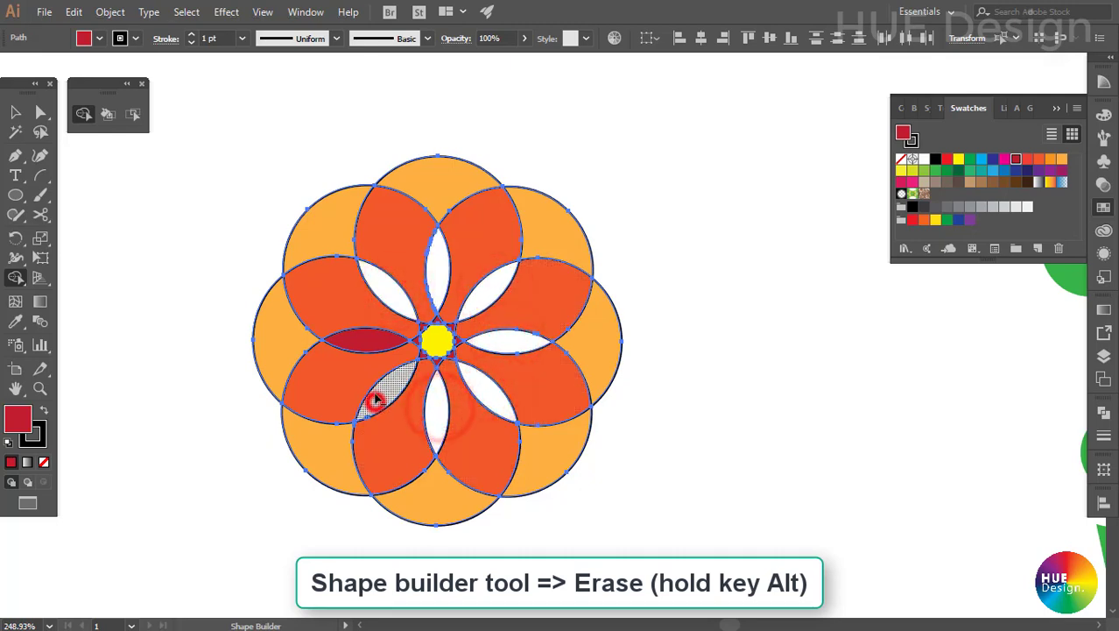
pyautogui.keyDown('alt'); pyautogui.click(368, 342); pyautogui.keyUp('alt')
pyautogui.press('v')
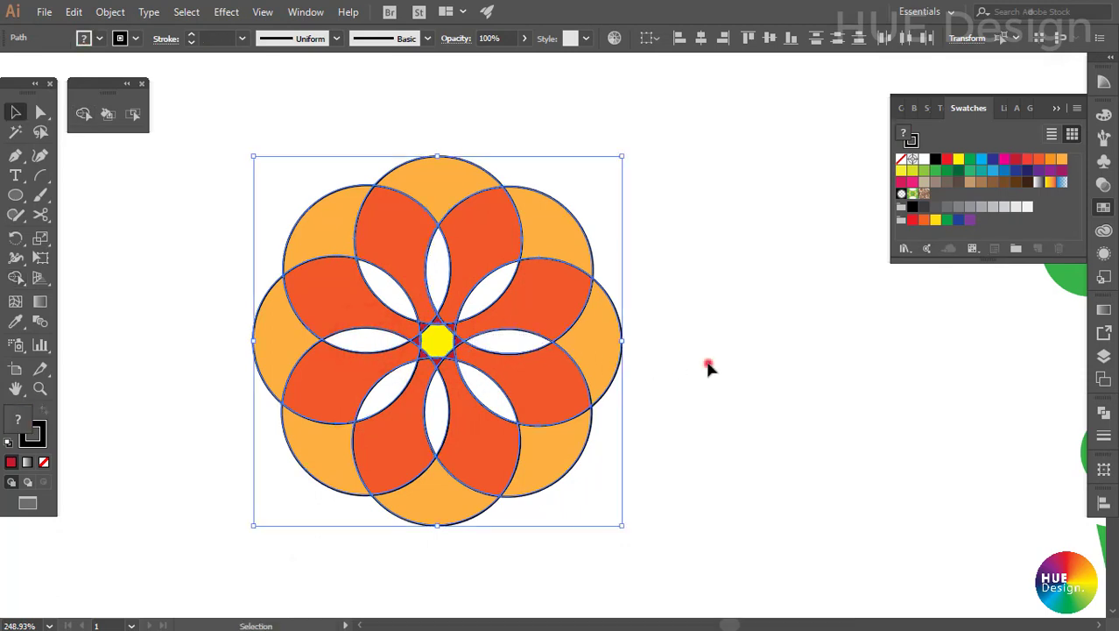
pyautogui.click(709, 367)
# Draw a red circle between the two flowers and place an overlapping copy to its right.
pyautogui.click(484, 405)
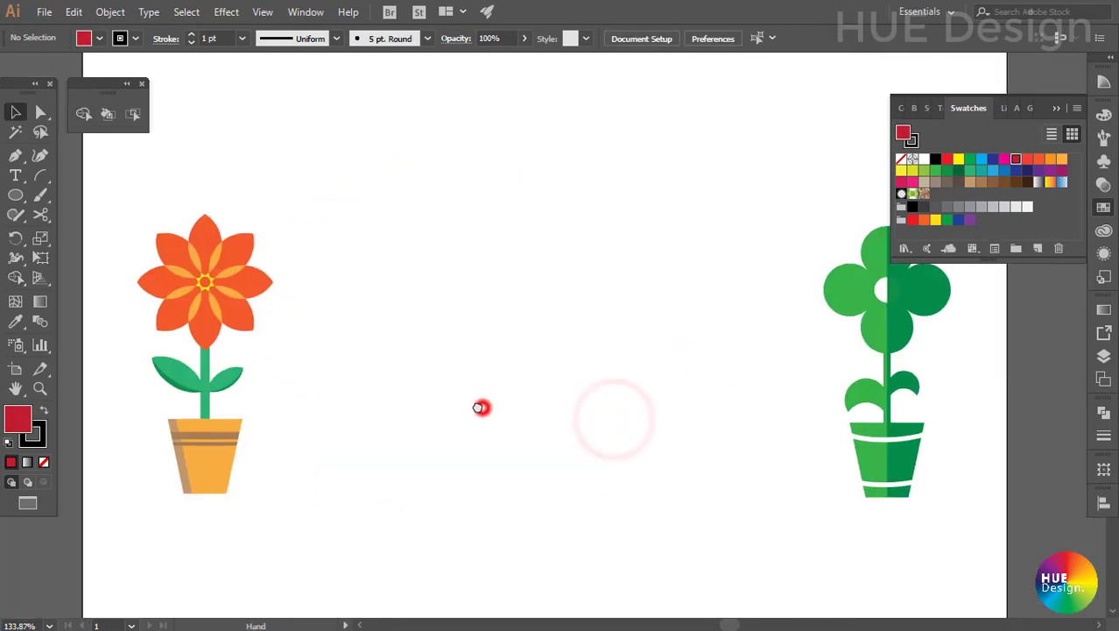
pyautogui.click(1057, 110)
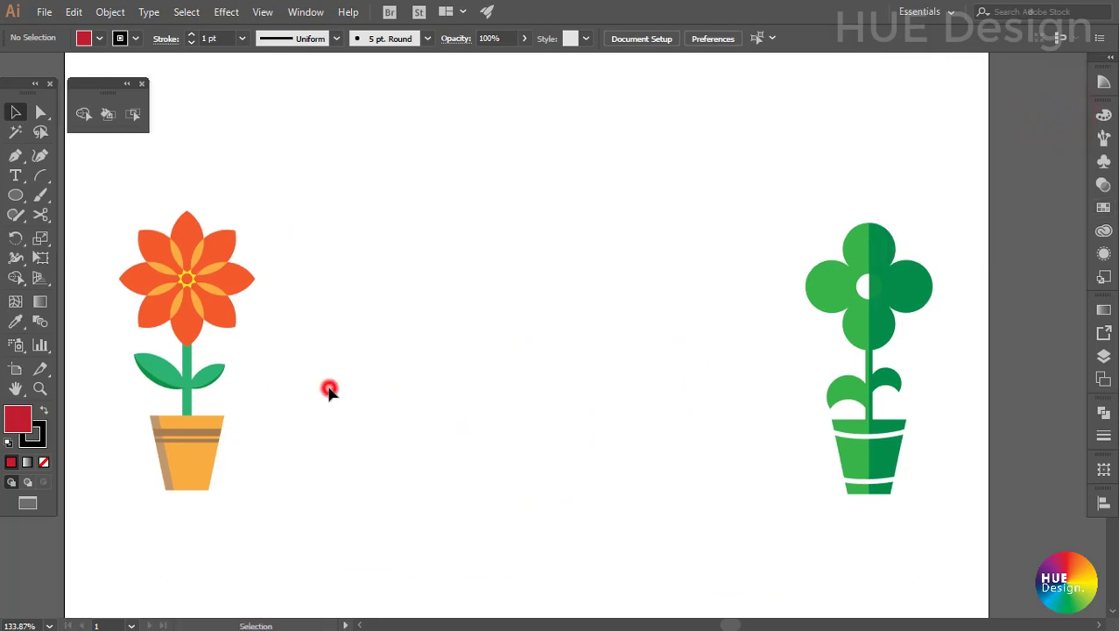
pyautogui.moveTo(241, 400); pyautogui.dragTo(254, 403)
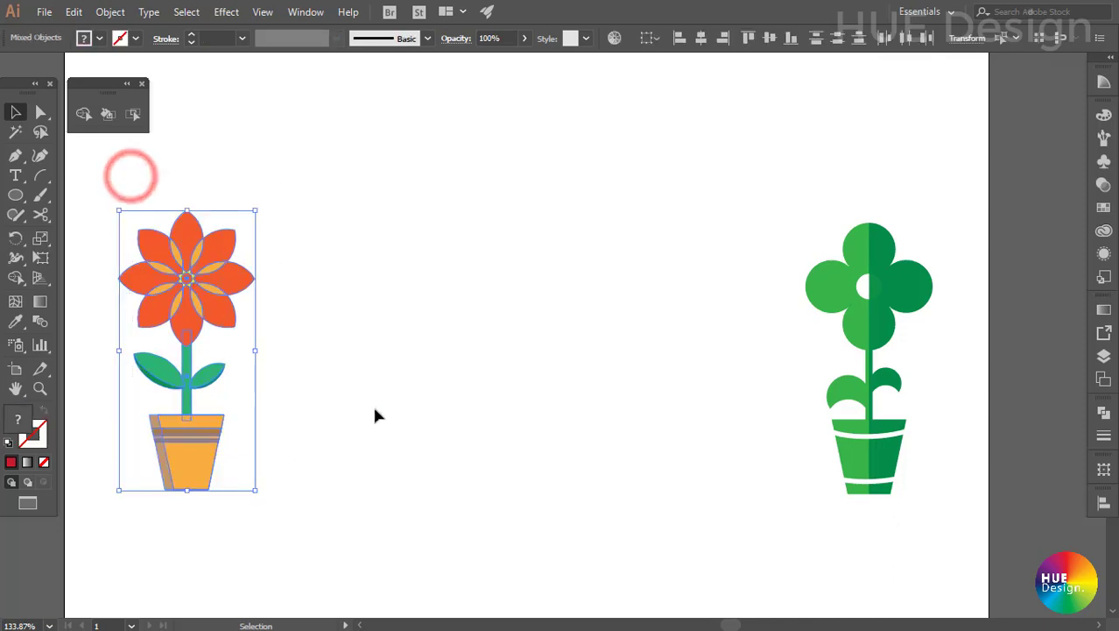
pyautogui.click(368, 405)
pyautogui.click(325, 377)
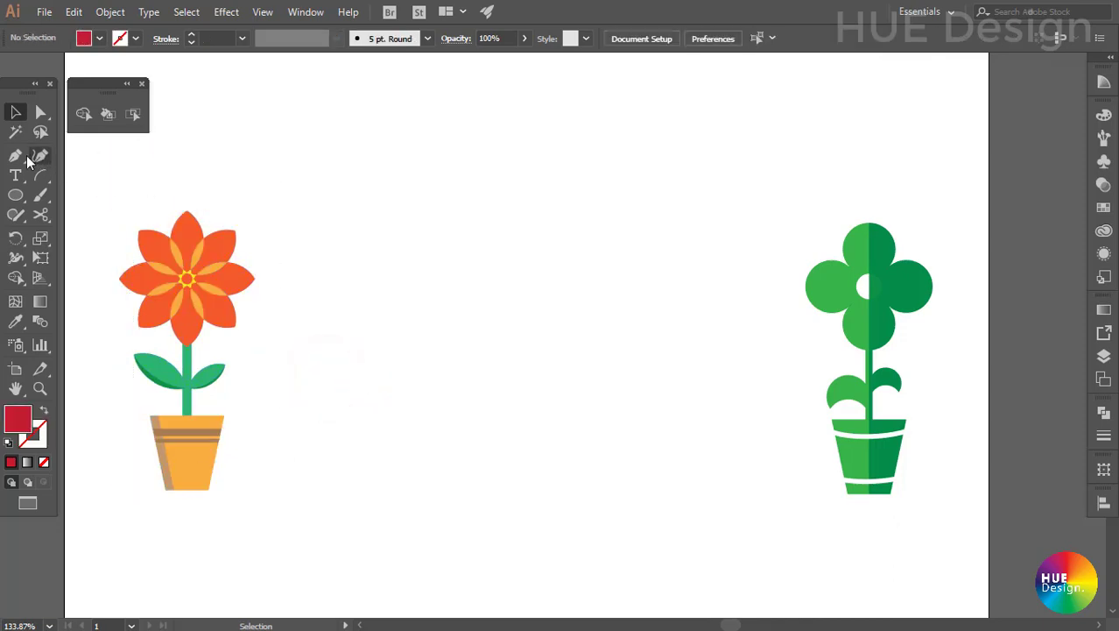
pyautogui.click(16, 197)
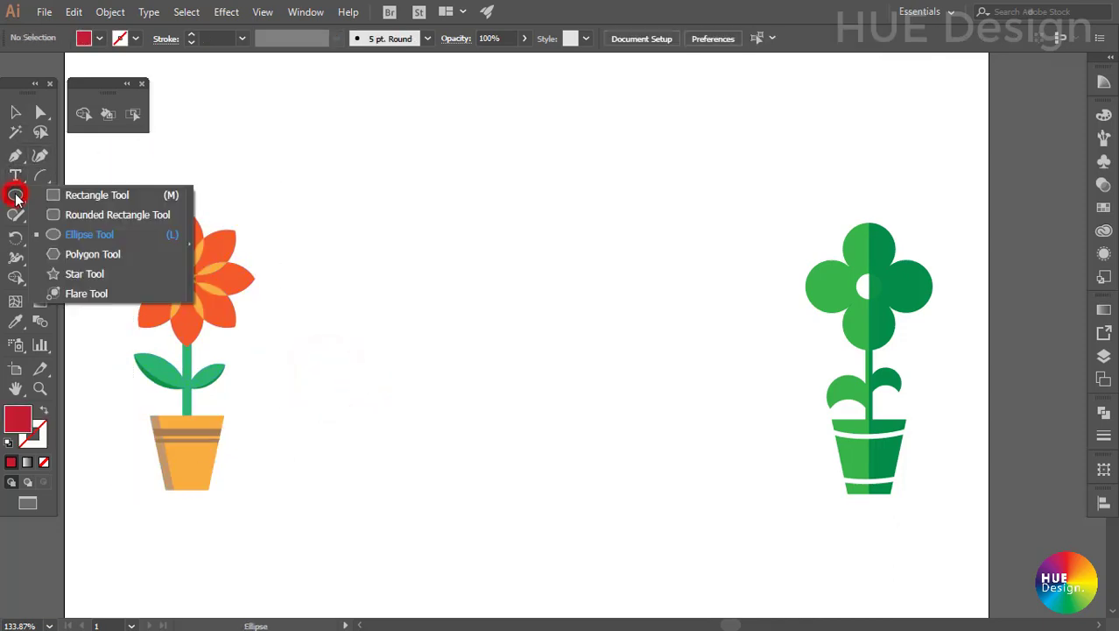
pyautogui.click(75, 234)
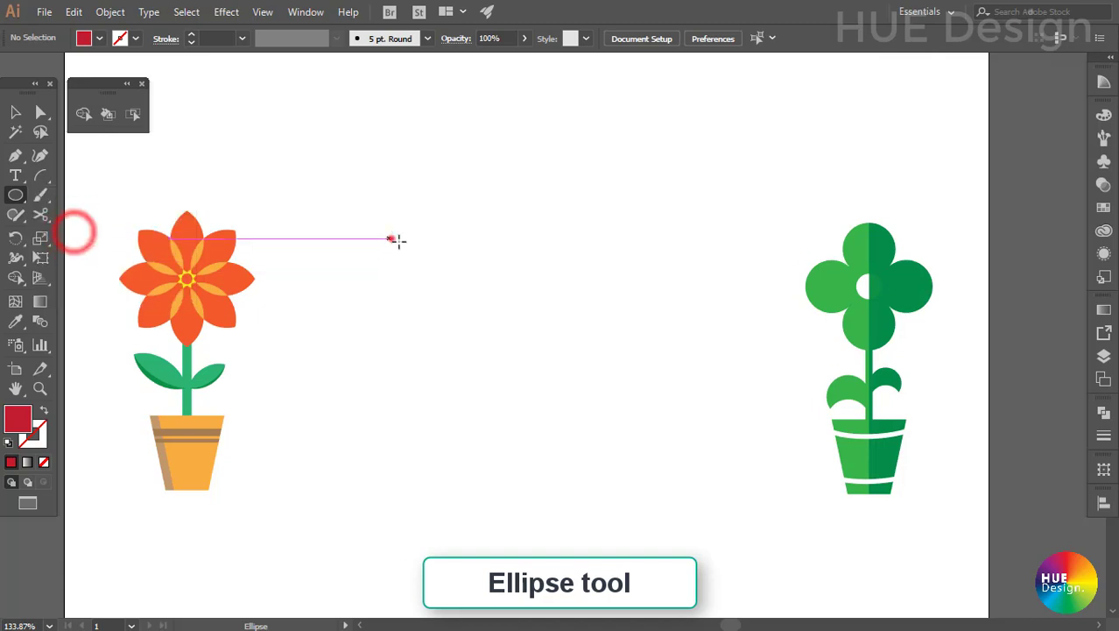
pyautogui.moveTo(391, 235)
pyautogui.mouseDown()
pyautogui.moveTo(476, 321)
pyautogui.moveTo(480, 298)
pyautogui.mouseUp()
pyautogui.press('v')
pyautogui.moveTo(405, 205); pyautogui.dragTo(534, 333)
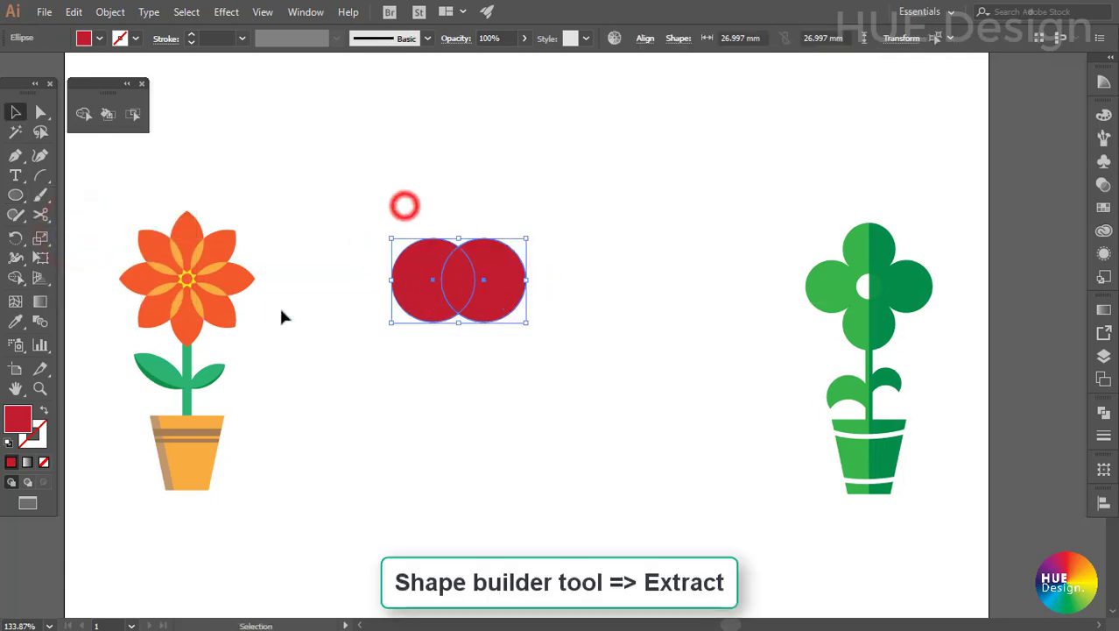
# Split the overlapping circles with Shape Builder and delete both crescents, keeping the red lens petal.
pyautogui.click(84, 114)
pyautogui.click(462, 285)
pyautogui.press('v')
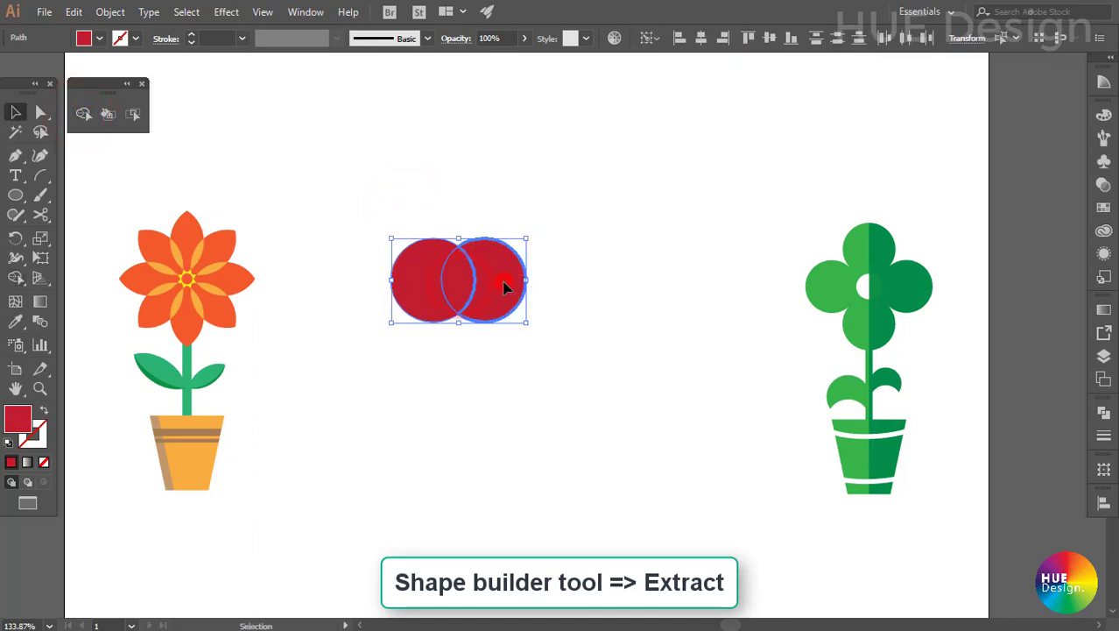
pyautogui.click(501, 280)
pyautogui.click(499, 282)
pyautogui.press('Delete')
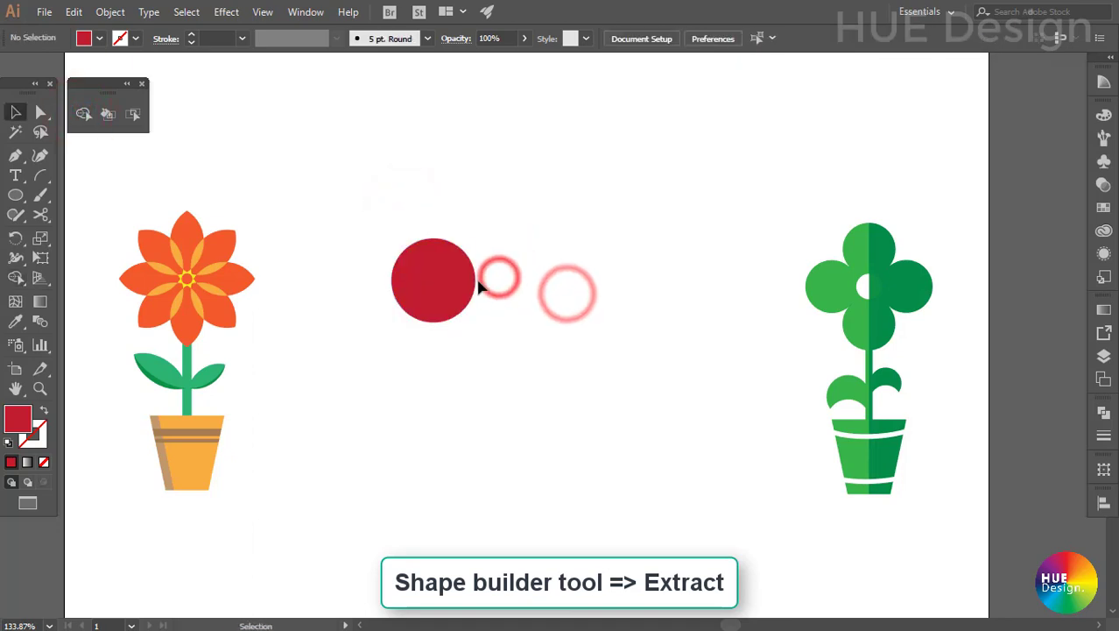
pyautogui.click(424, 280)
pyautogui.press('Delete')
pyautogui.moveTo(459, 282)
pyautogui.mouseDown()
pyautogui.moveTo(458, 257)
pyautogui.moveTo(462, 289)
pyautogui.mouseUp()
pyautogui.click(16, 196)
# Rotate copies of the lens petal 45° around its base into eight petals, then select them all.
pyautogui.press('v')
pyautogui.click(438, 213)
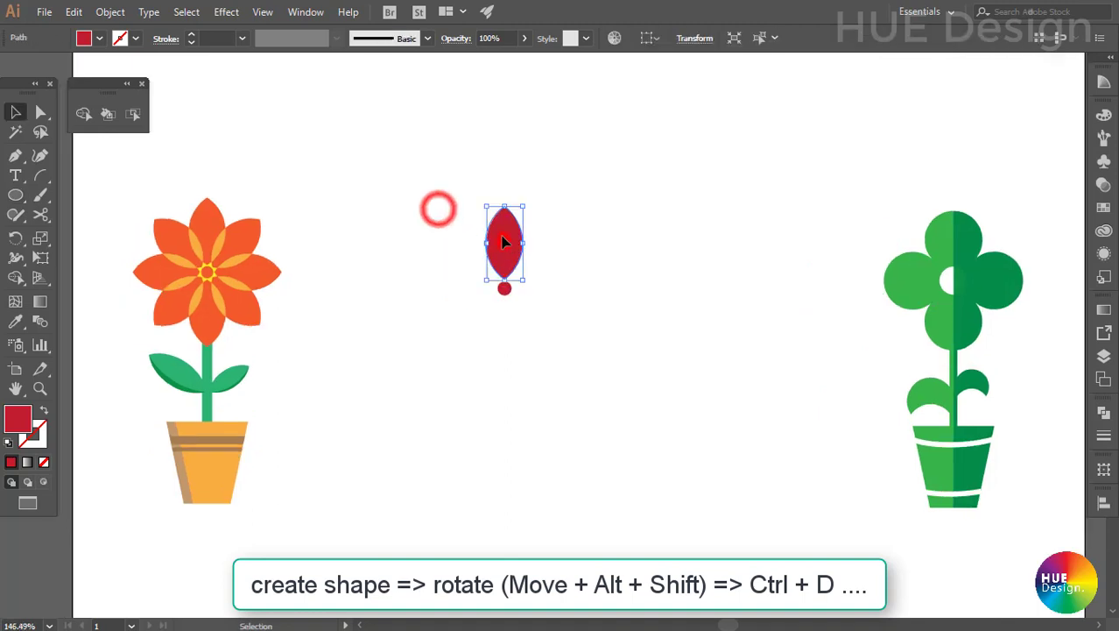
pyautogui.click(499, 243)
pyautogui.press('r')
pyautogui.click(505, 287)
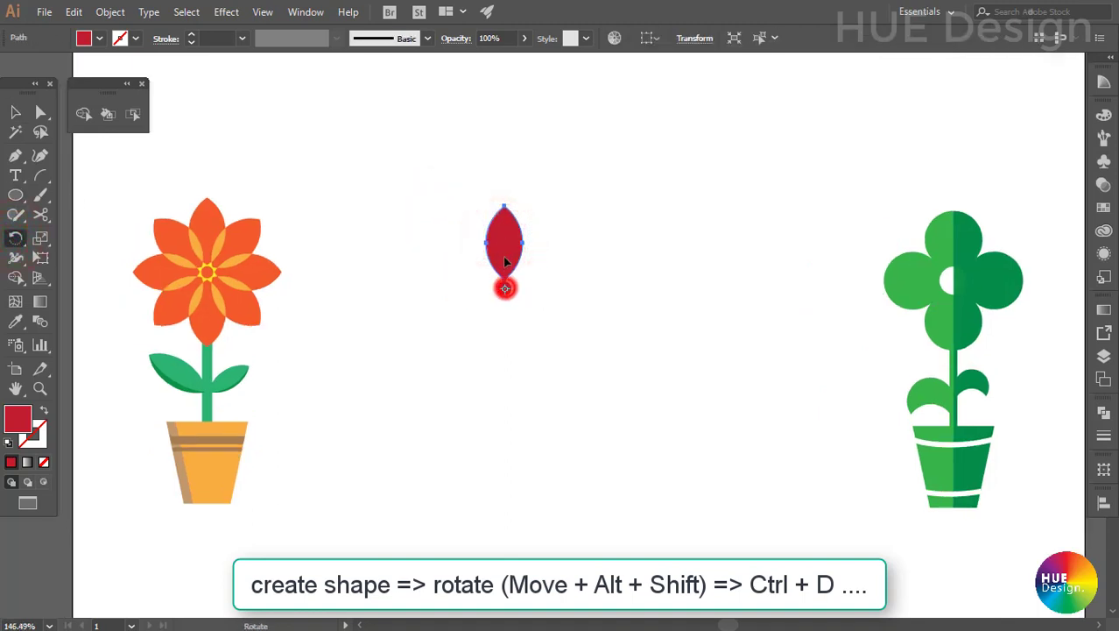
pyautogui.moveTo(504, 230); pyautogui.dragTo(539, 256)
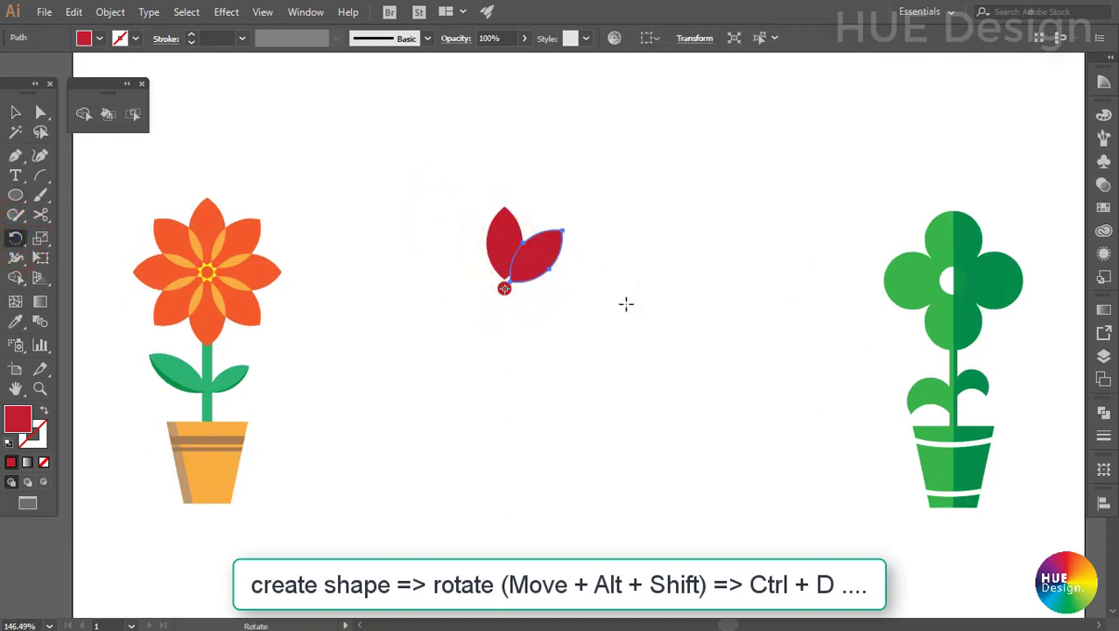
pyautogui.hotkey('ctrl', 'd')
pyautogui.hotkey('ctrl', 'd')
pyautogui.hotkey('ctrl', 'd')
pyautogui.hotkey('ctrl', 'd')
pyautogui.hotkey('ctrl', 'd')
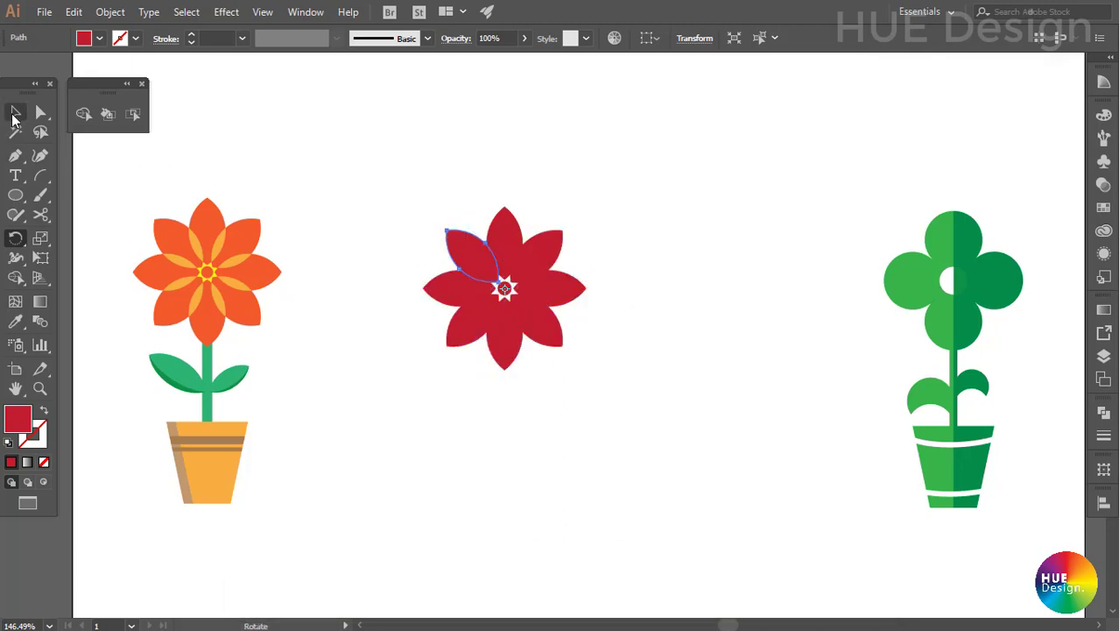
pyautogui.click(15, 114)
pyautogui.moveTo(365, 170); pyautogui.dragTo(605, 386)
pyautogui.click(84, 114)
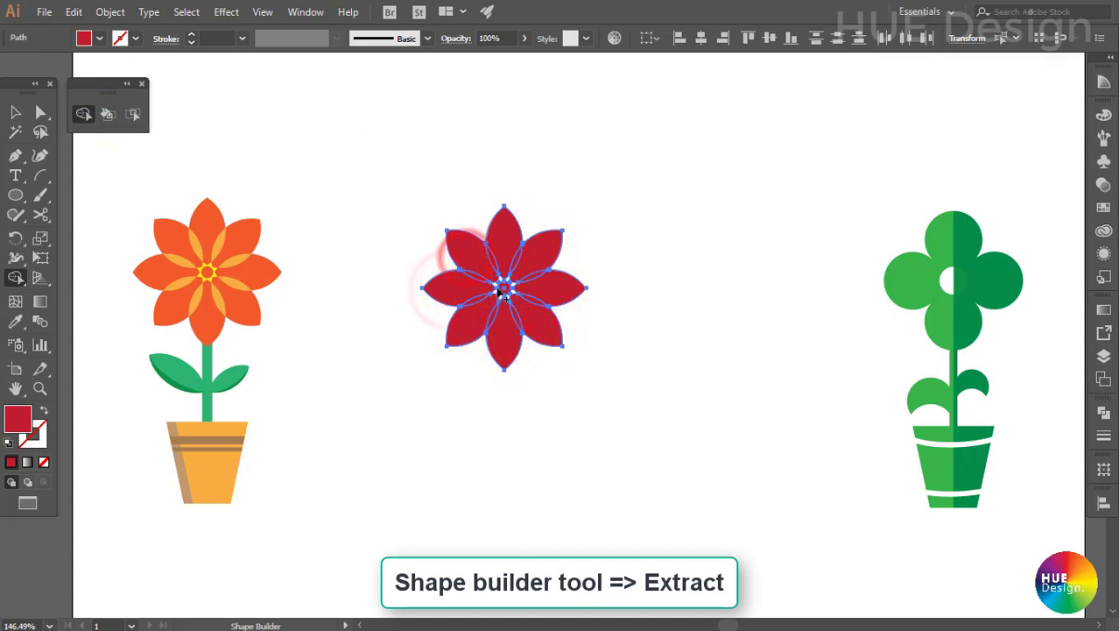
# Erase the star-shaped gap piece at the flower's centre.
pyautogui.moveTo(478, 254); pyautogui.dragTo(712, 496)
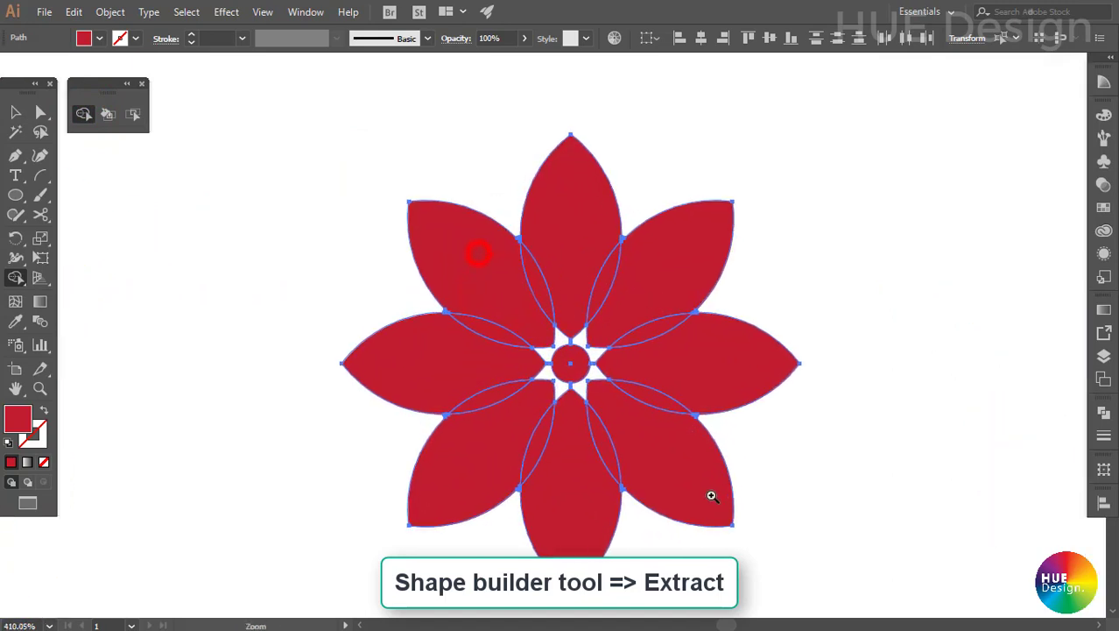
pyautogui.click(595, 375)
pyautogui.moveTo(697, 432); pyautogui.dragTo(621, 379)
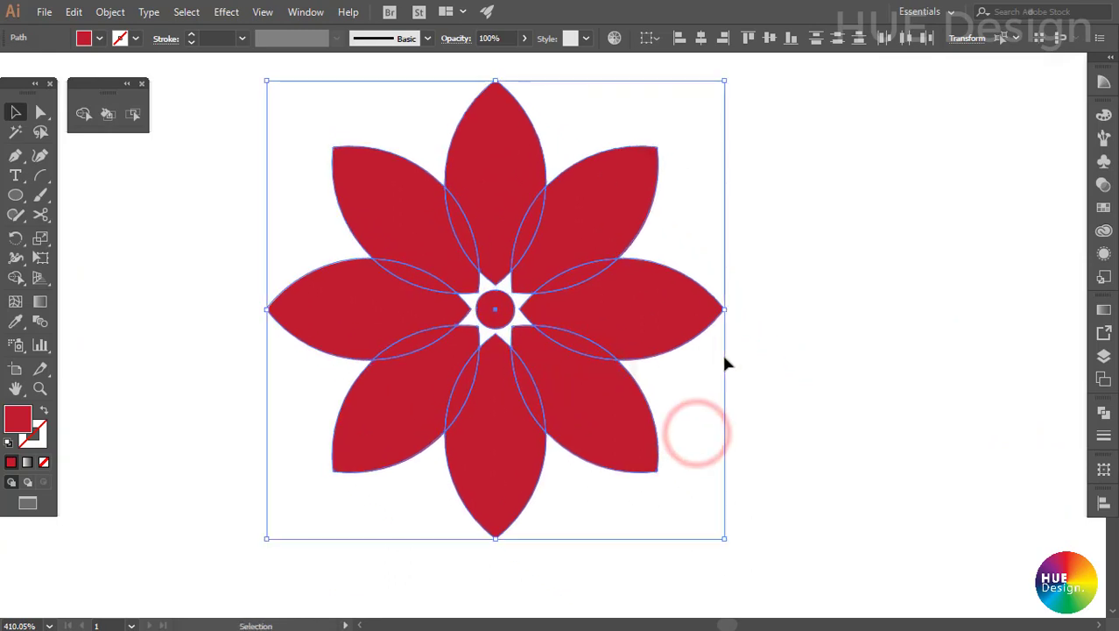
pyautogui.click(769, 376)
# Select all eight petals and fill them orange from the Swatches.
pyautogui.keyDown('shift'); pyautogui.click(692, 313); pyautogui.keyUp('shift')
pyautogui.keyDown('shift'); pyautogui.click(604, 217); pyautogui.keyUp('shift')
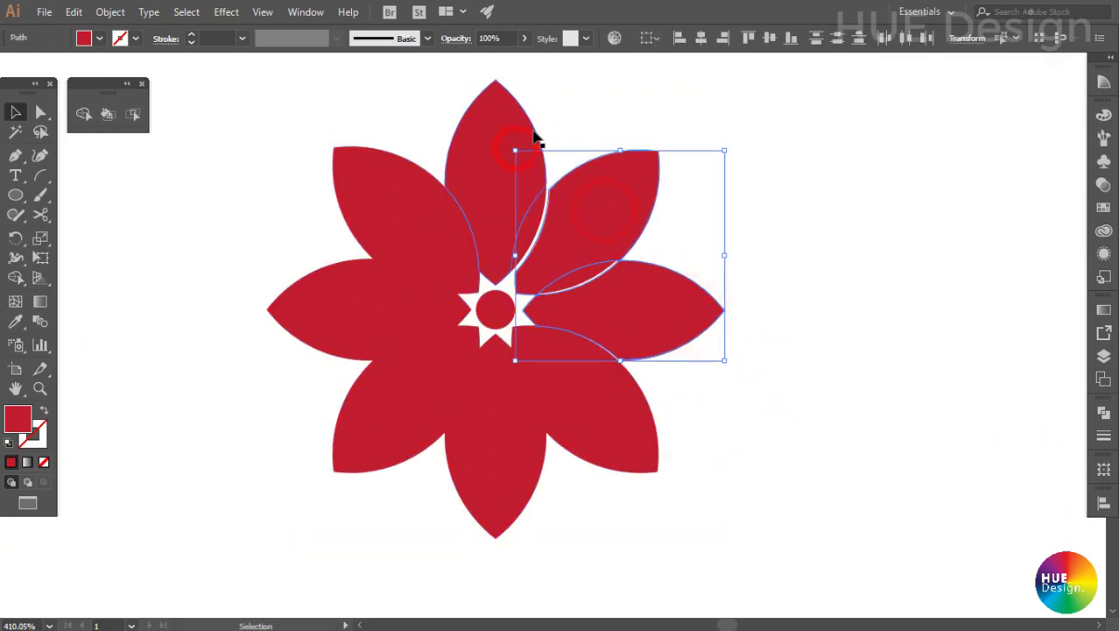
pyautogui.keyDown('shift'); pyautogui.click(503, 117); pyautogui.keyUp('shift')
pyautogui.keyDown('shift'); pyautogui.click(372, 184); pyautogui.keyUp('shift')
pyautogui.keyDown('shift'); pyautogui.click(350, 320); pyautogui.keyUp('shift')
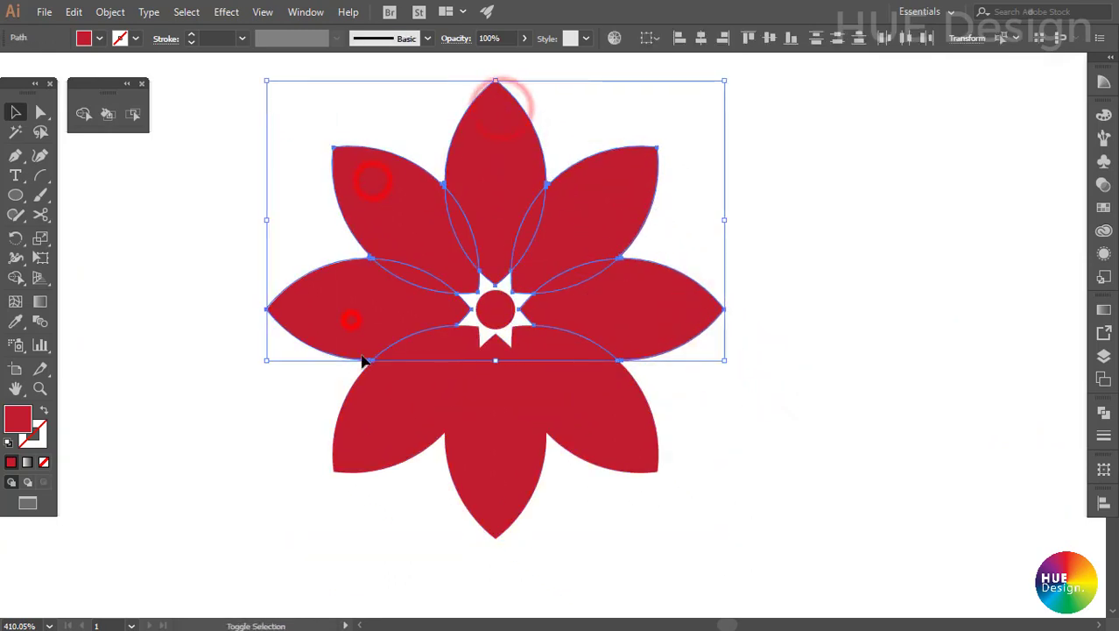
pyautogui.keyDown('shift'); pyautogui.click(400, 396); pyautogui.keyUp('shift')
pyautogui.keyDown('shift'); pyautogui.click(528, 390); pyautogui.keyUp('shift')
pyautogui.keyDown('shift'); pyautogui.click(508, 484); pyautogui.keyUp('shift')
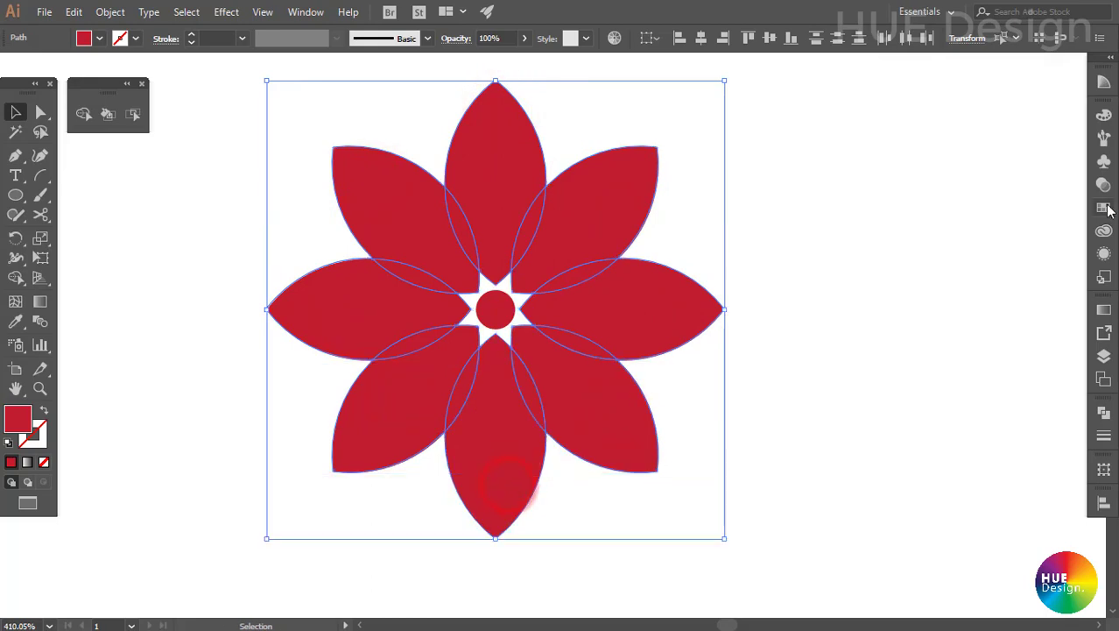
pyautogui.click(1104, 208)
pyautogui.click(947, 159)
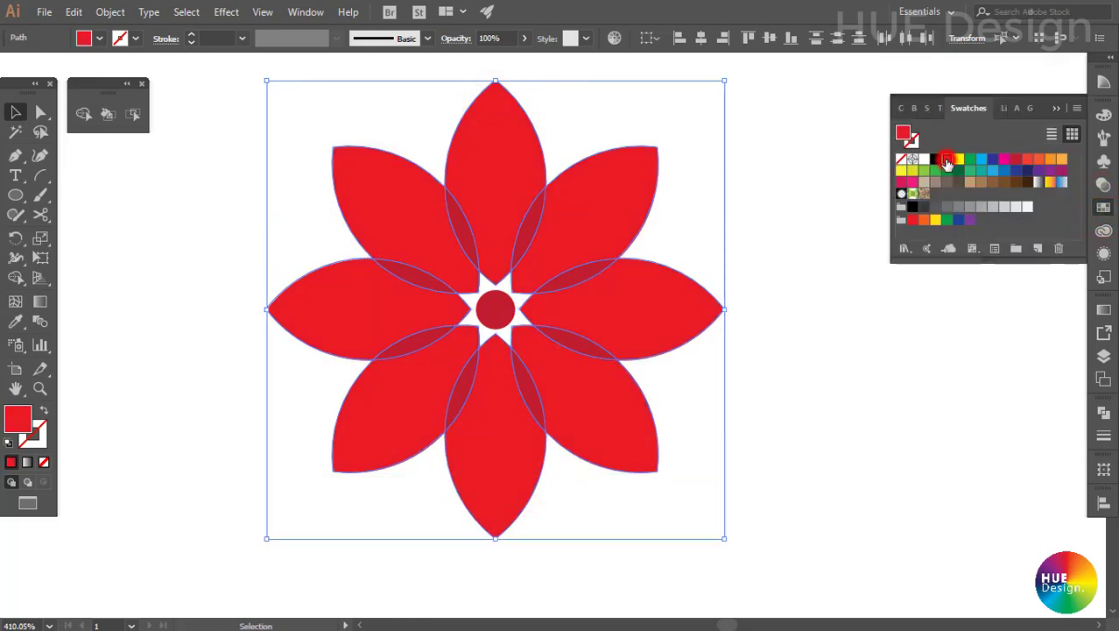
pyautogui.click(1052, 159)
pyautogui.click(823, 314)
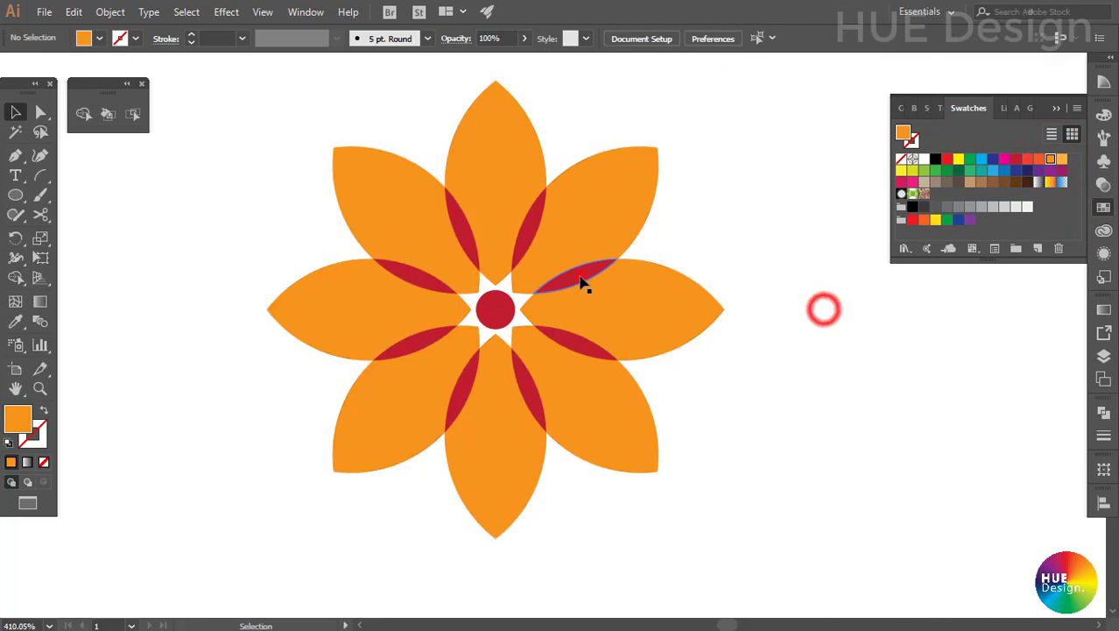
# Turn the eight red overlap slivers between the petals yellow.
pyautogui.click(580, 271)
pyautogui.keyDown('shift'); pyautogui.click(532, 229); pyautogui.keyUp('shift')
pyautogui.keyDown('shift'); pyautogui.click(461, 232); pyautogui.keyUp('shift')
pyautogui.keyDown('shift'); pyautogui.click(427, 279); pyautogui.keyUp('shift')
pyautogui.keyDown('shift'); pyautogui.click(424, 337); pyautogui.keyUp('shift')
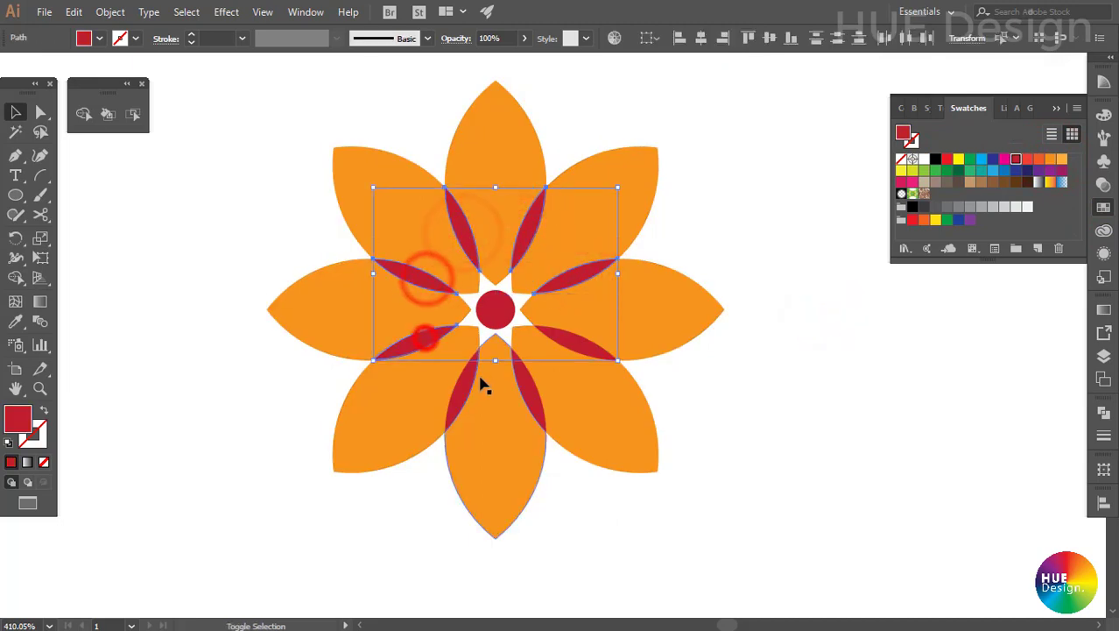
pyautogui.keyDown('shift'); pyautogui.click(464, 381); pyautogui.keyUp('shift')
pyautogui.keyDown('shift'); pyautogui.click(531, 387); pyautogui.keyUp('shift')
pyautogui.keyDown('shift'); pyautogui.click(576, 348); pyautogui.keyUp('shift')
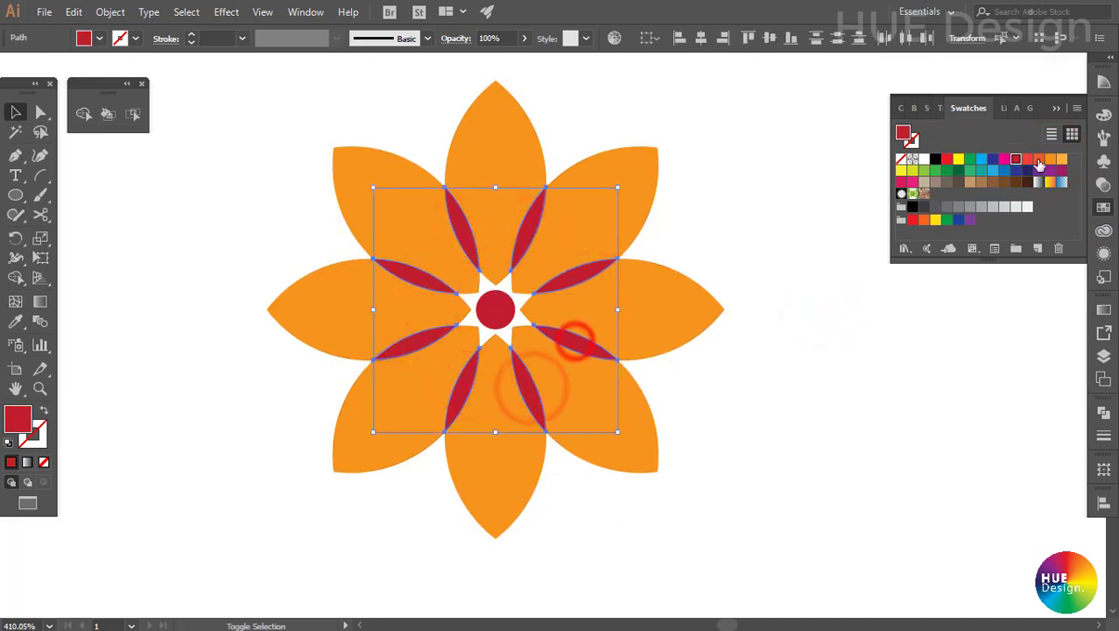
pyautogui.click(959, 161)
pyautogui.click(720, 235)
pyautogui.scroll(-1, 637, 260)
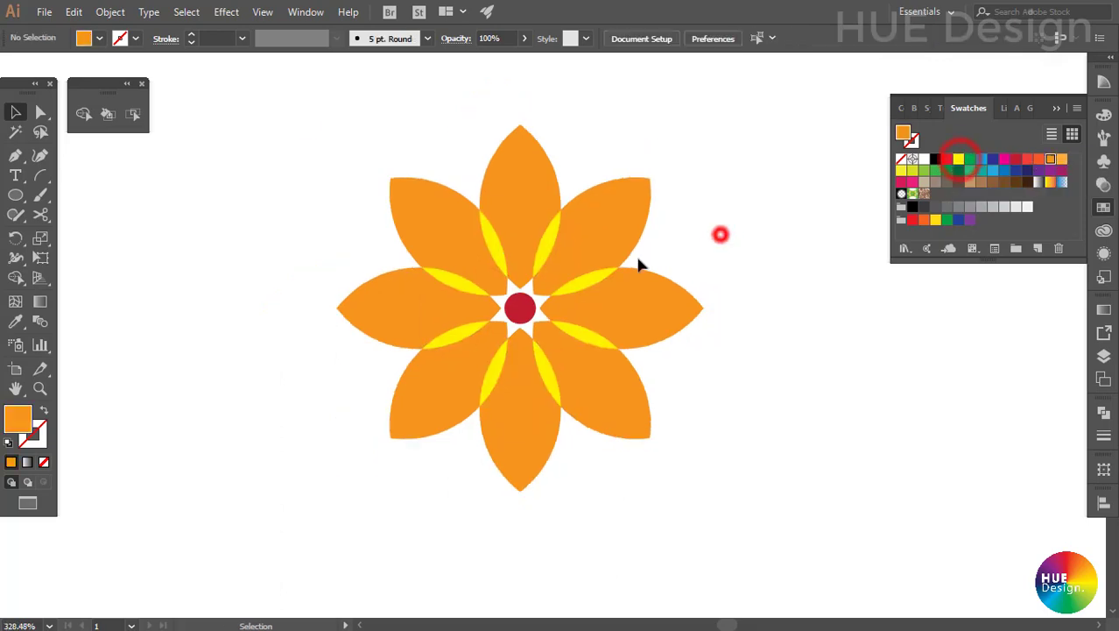
# Build a shape from the central star gap with Shape Builder and colour it yellow.
pyautogui.hotkey('ctrl', 'a')
pyautogui.click(88, 115)
pyautogui.keyDown('ctrl'); pyautogui.click(491, 279); pyautogui.keyUp('ctrl')
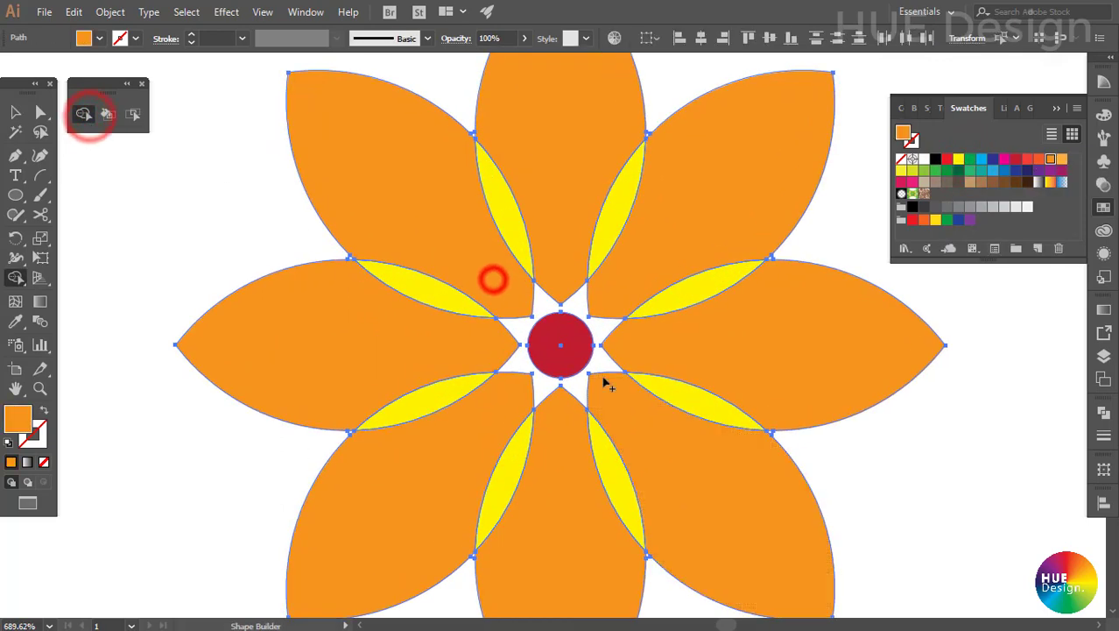
pyautogui.click(601, 359)
pyautogui.press('v')
pyautogui.scroll(-1, 930, 412)
pyautogui.click(930, 412)
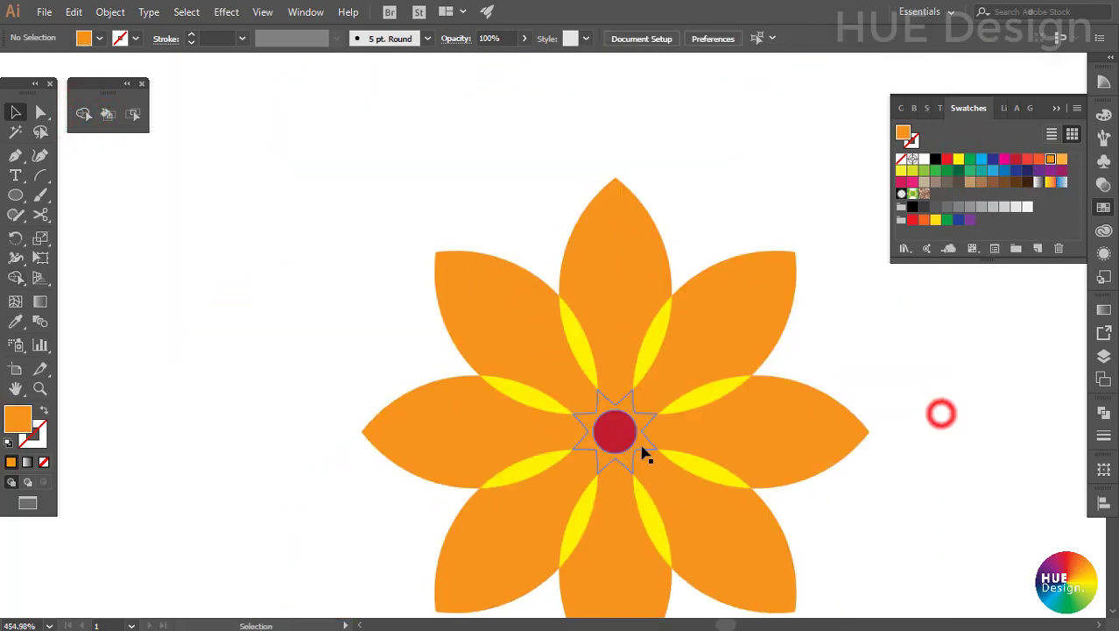
pyautogui.click(642, 439)
pyautogui.click(959, 158)
pyautogui.scroll(-2, 912, 423)
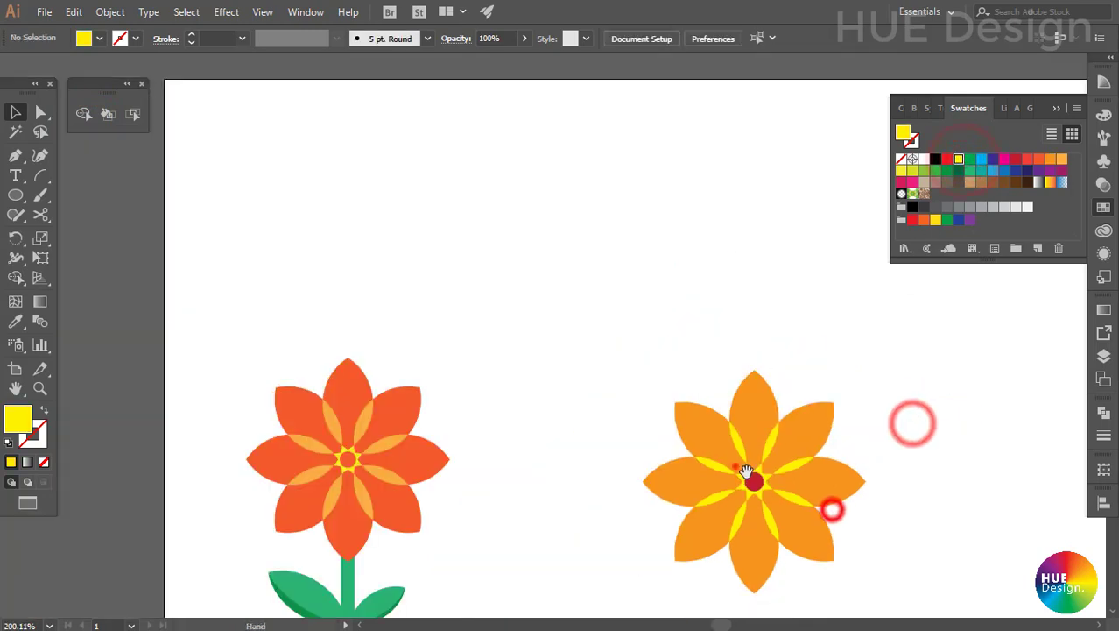
pyautogui.moveTo(832, 507); pyautogui.dragTo(564, 332)
pyautogui.scroll(1, 564, 332)
# Recolour the red centre circle orange-red and fit all artwork in the window.
pyautogui.click(543, 311)
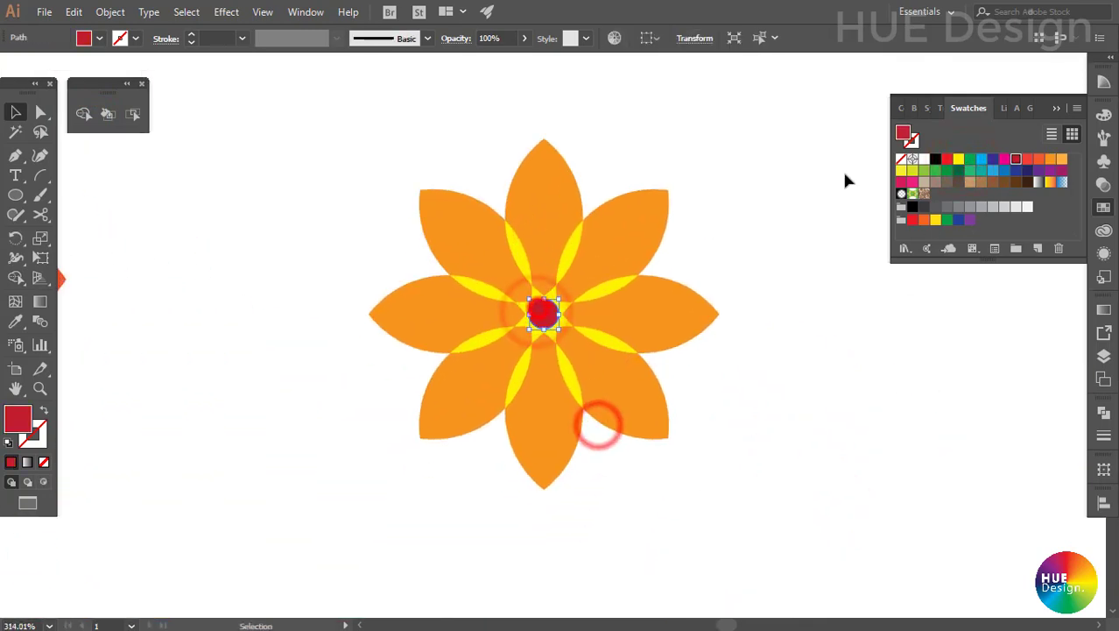
pyautogui.click(1028, 158)
pyautogui.click(847, 348)
pyautogui.hotkey('ctrl', '0')
pyautogui.moveTo(485, 144)
pyautogui.mouseDown()
pyautogui.moveTo(773, 392)
pyautogui.moveTo(738, 359)
pyautogui.mouseUp()
pyautogui.press('a')
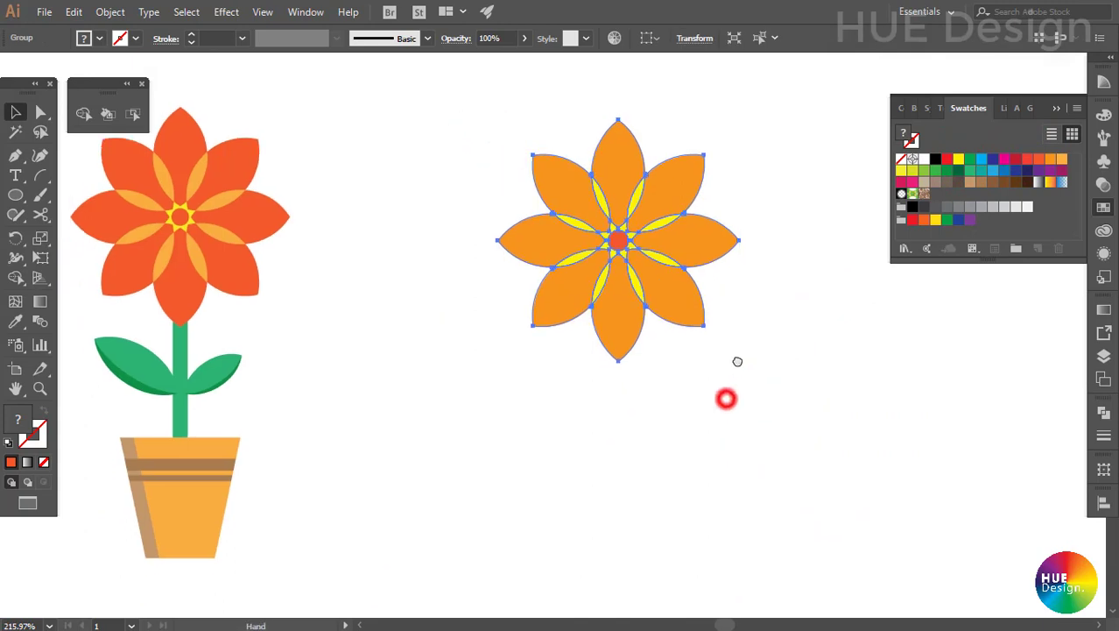
pyautogui.press('v')
pyautogui.click(842, 380)
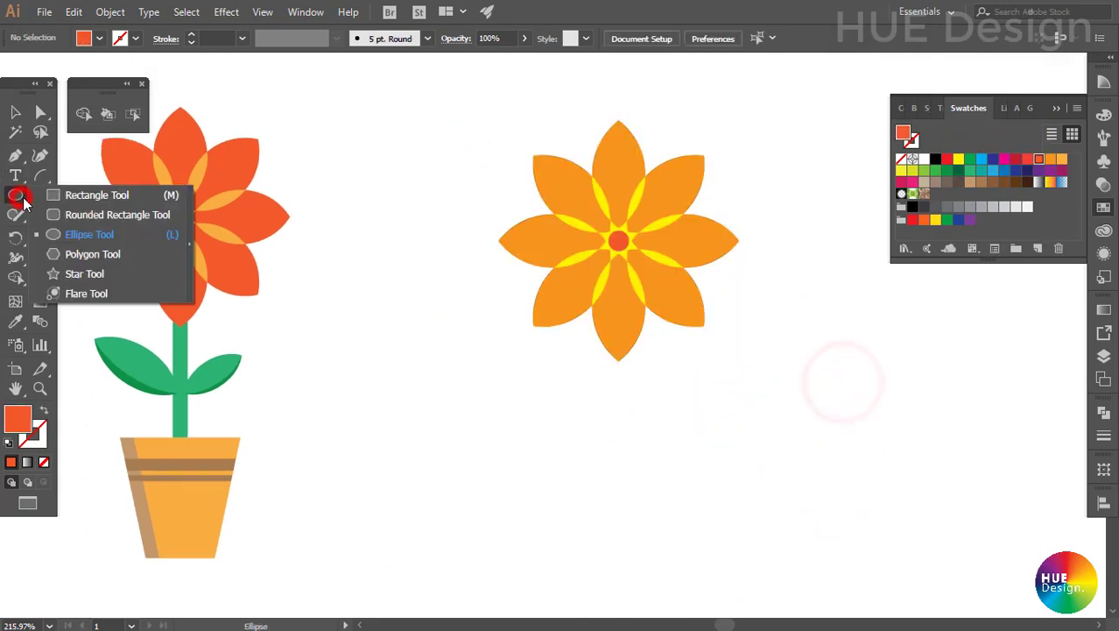
# Draw a thin rectangle stem down from the flower base and fill it green.
pyautogui.moveTo(16, 194); pyautogui.dragTo(88, 192)
pyautogui.moveTo(676, 437); pyautogui.dragTo(655, 401)
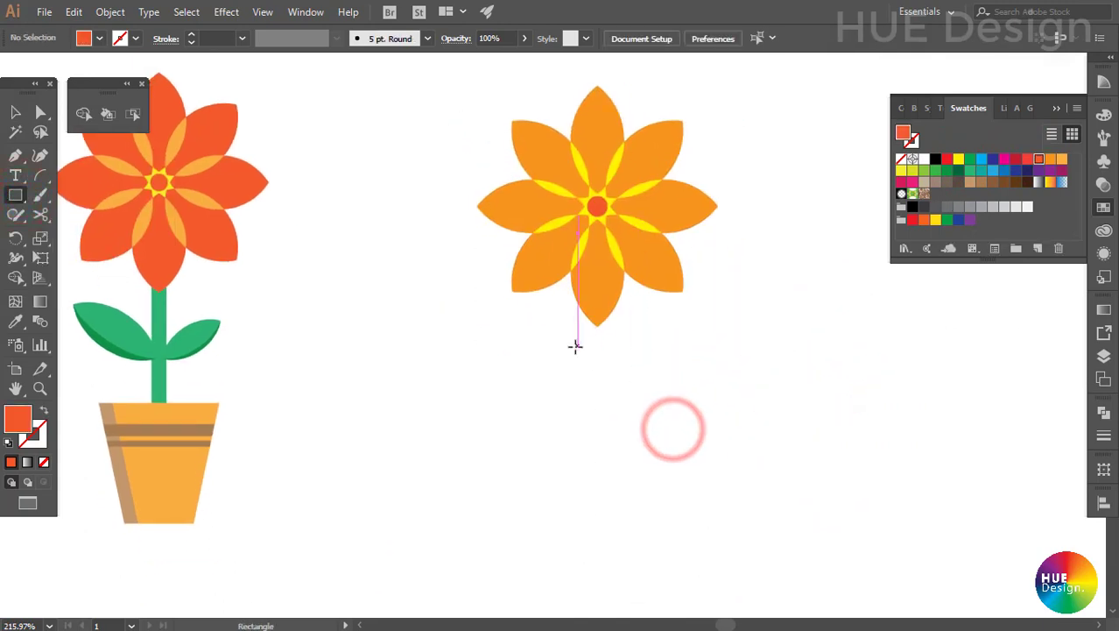
pyautogui.moveTo(595, 355); pyautogui.dragTo(603, 455)
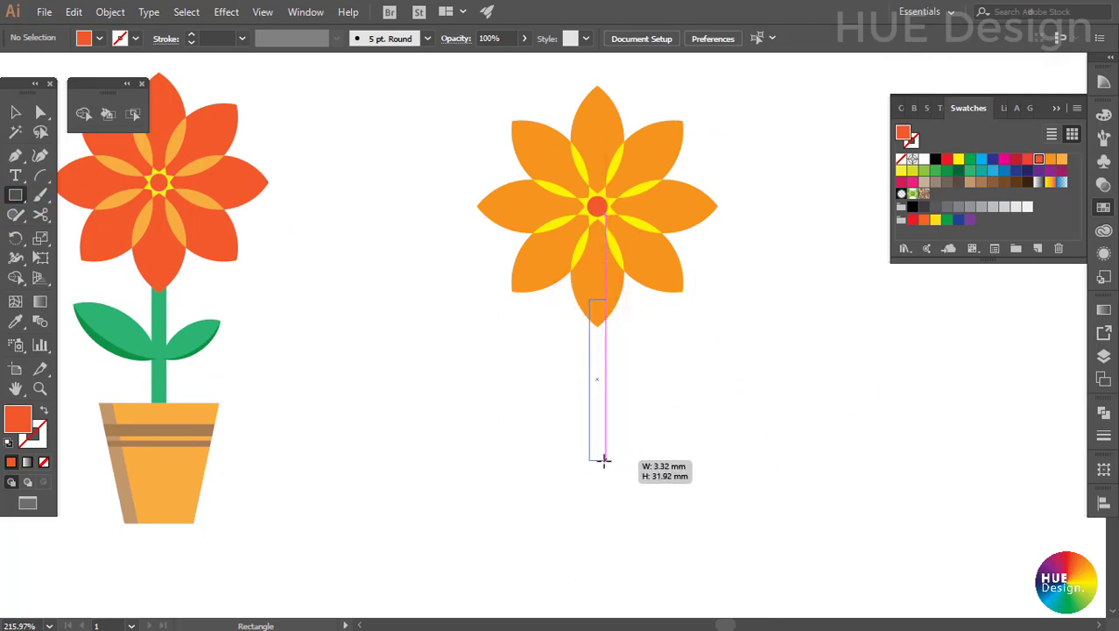
pyautogui.moveTo(604, 459); pyautogui.dragTo(603, 459)
pyautogui.press('v')
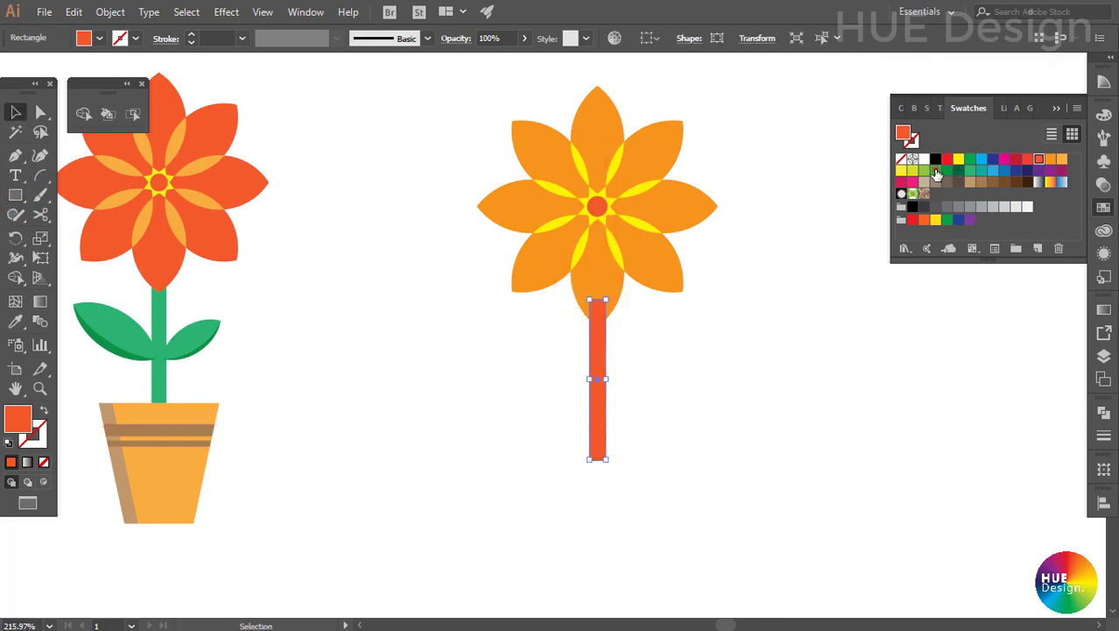
pyautogui.click(712, 353)
pyautogui.click(600, 429)
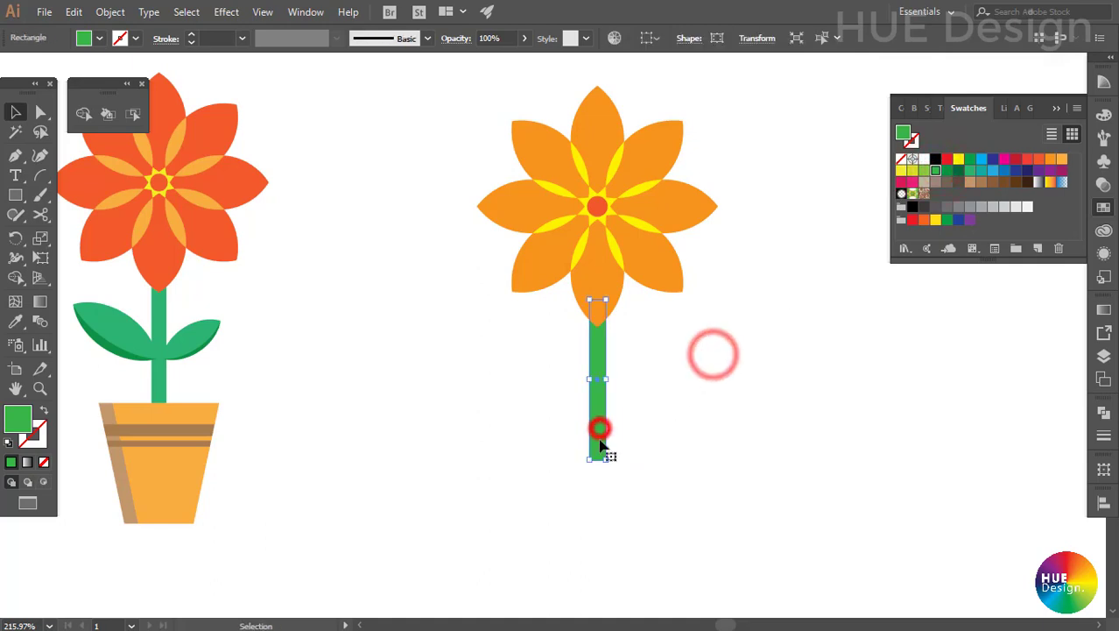
# Shrink the flower head slightly and lengthen the green stem downward.
pyautogui.moveTo(655, 464); pyautogui.dragTo(664, 442)
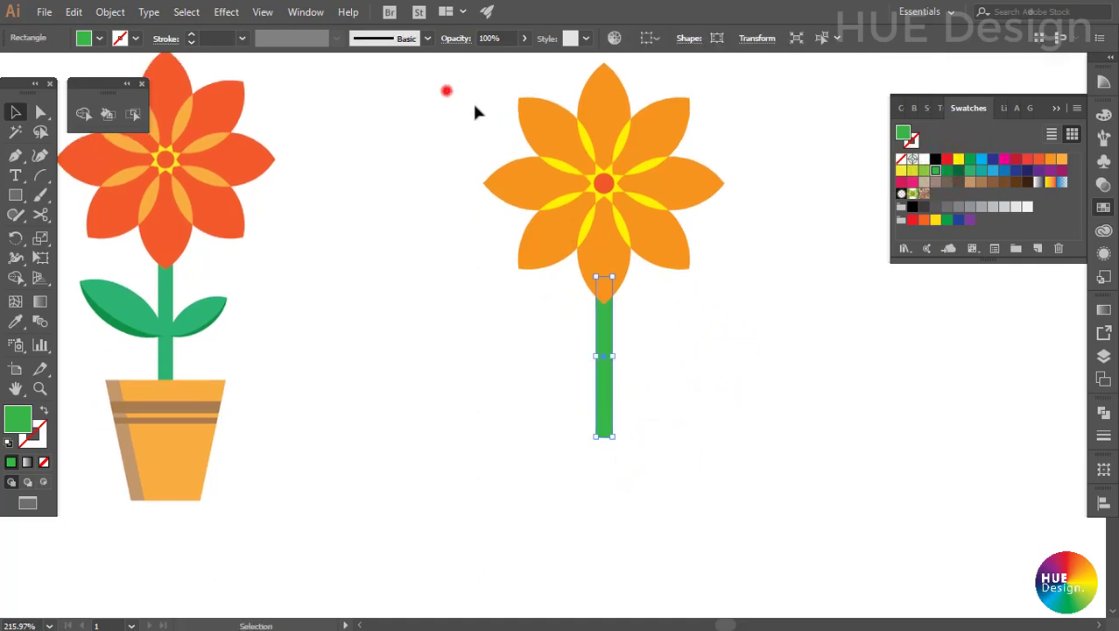
pyautogui.moveTo(447, 90); pyautogui.dragTo(724, 436)
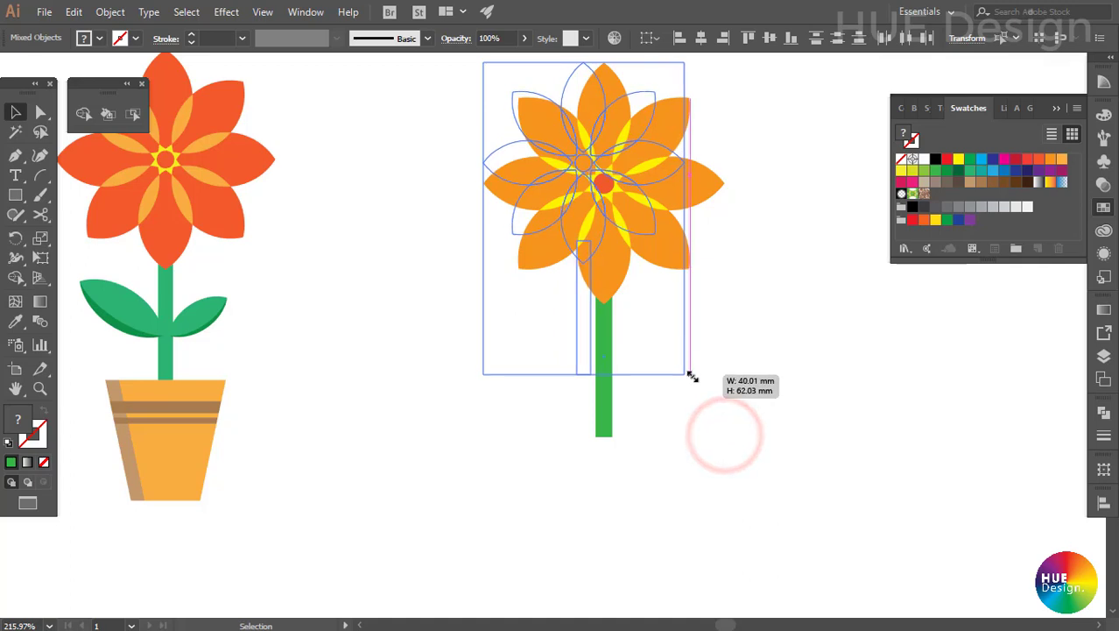
pyautogui.moveTo(690, 372); pyautogui.dragTo(690, 374)
pyautogui.click(772, 389)
pyautogui.scroll(1, 701, 347)
pyautogui.click(603, 377)
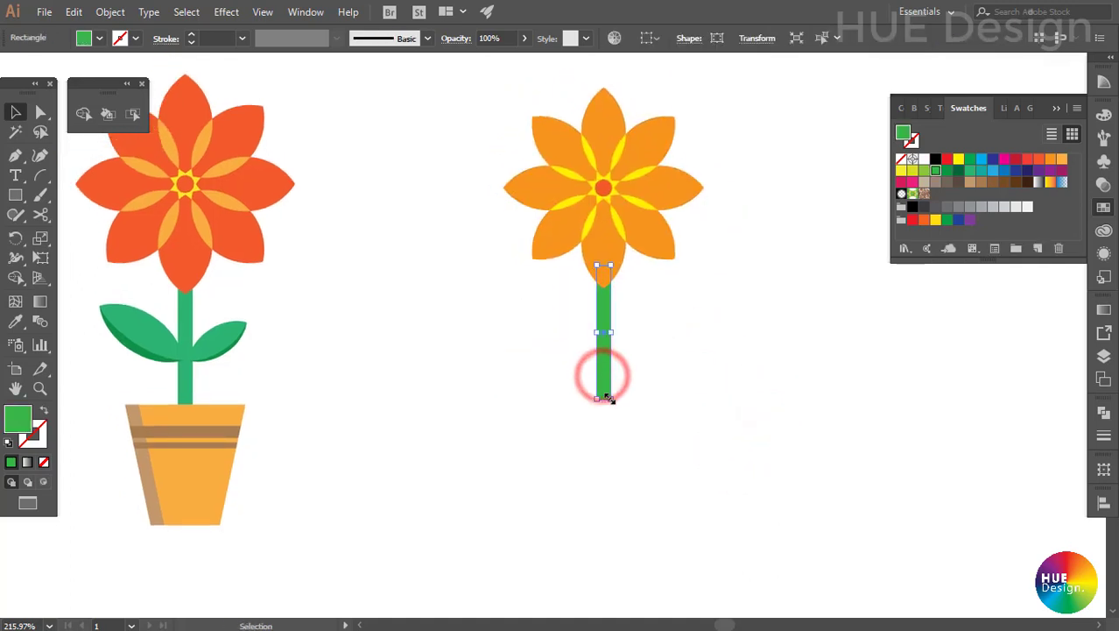
pyautogui.moveTo(604, 401); pyautogui.dragTo(604, 413)
pyautogui.click(695, 392)
# Draw a square at the stem bottom, perspective-distort it into a tapered pot, fill light orange.
pyautogui.click(15, 195)
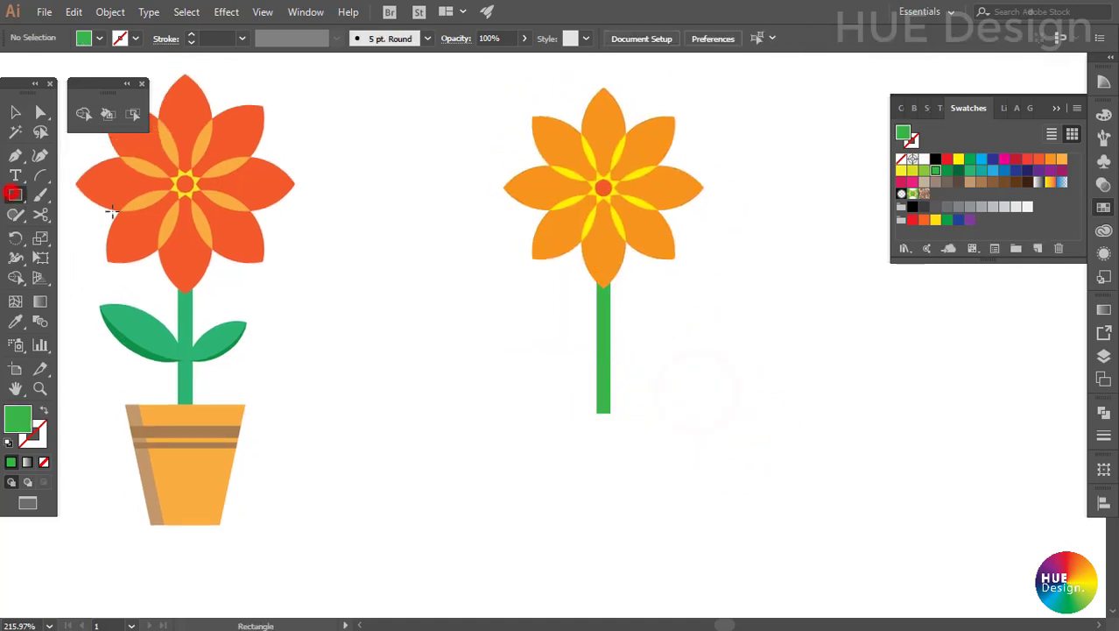
pyautogui.moveTo(604, 464); pyautogui.dragTo(644, 395)
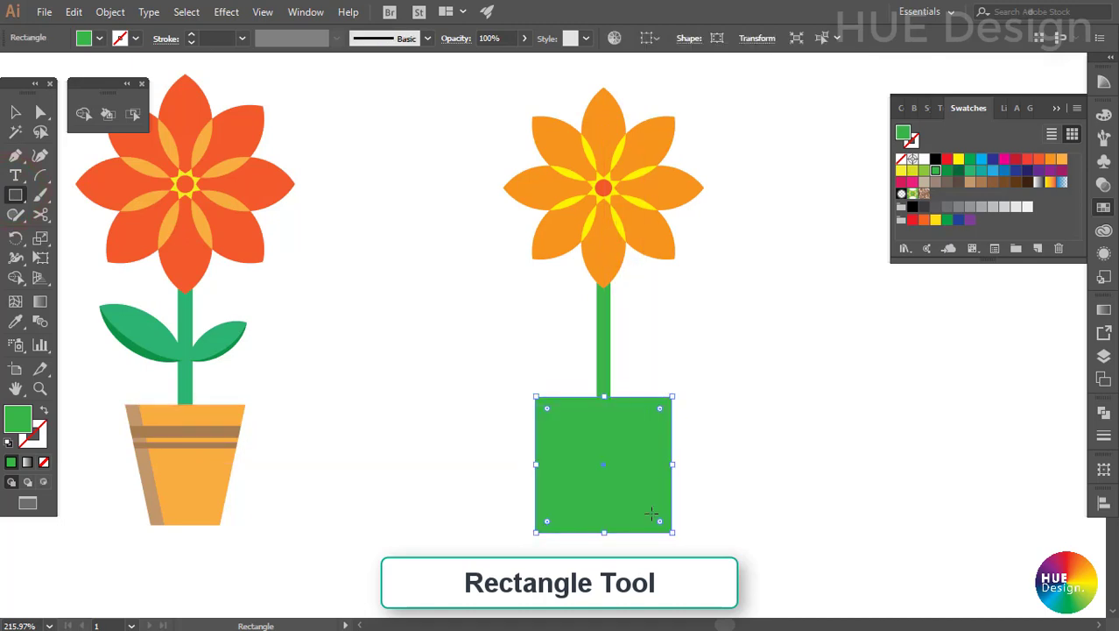
pyautogui.click(42, 258)
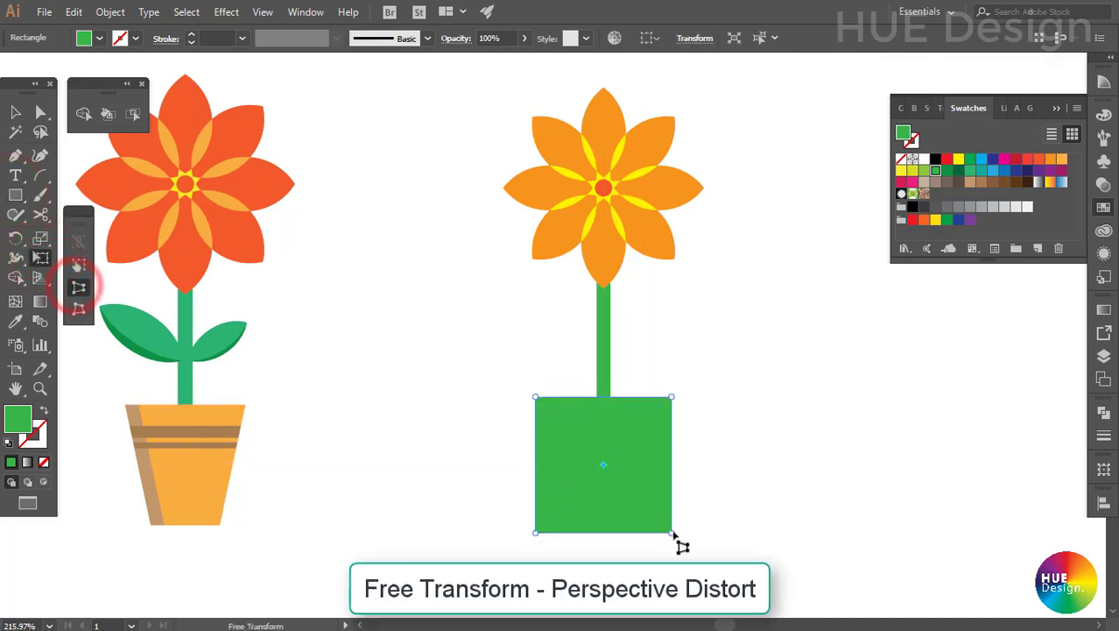
pyautogui.moveTo(673, 532); pyautogui.dragTo(642, 534)
pyautogui.press('v')
pyautogui.click(726, 479)
pyautogui.click(637, 444)
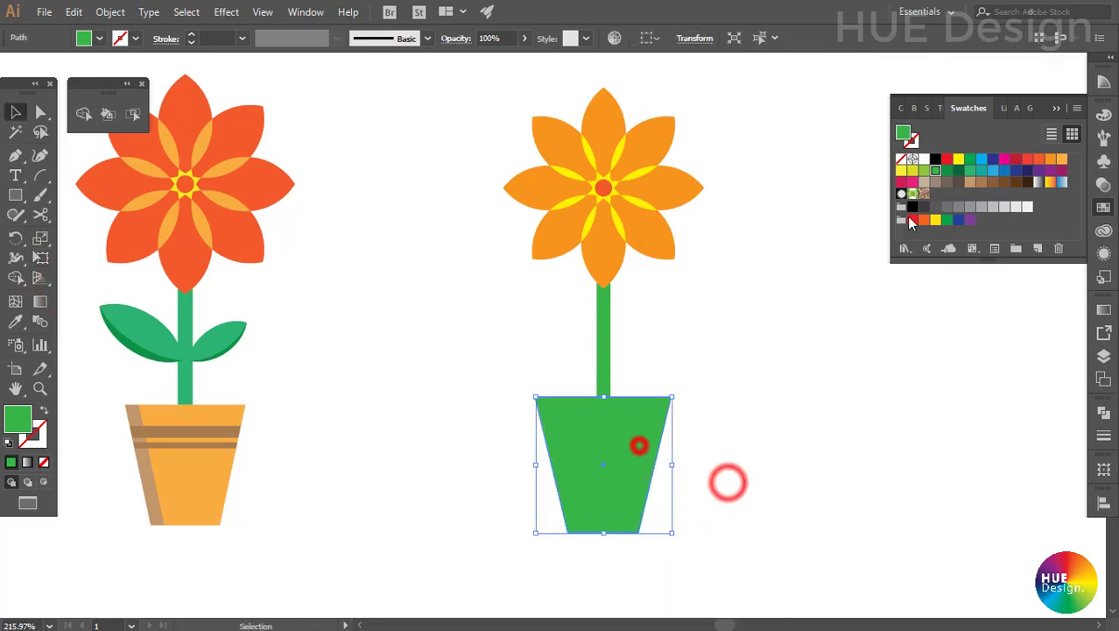
pyautogui.click(1063, 158)
pyautogui.click(791, 345)
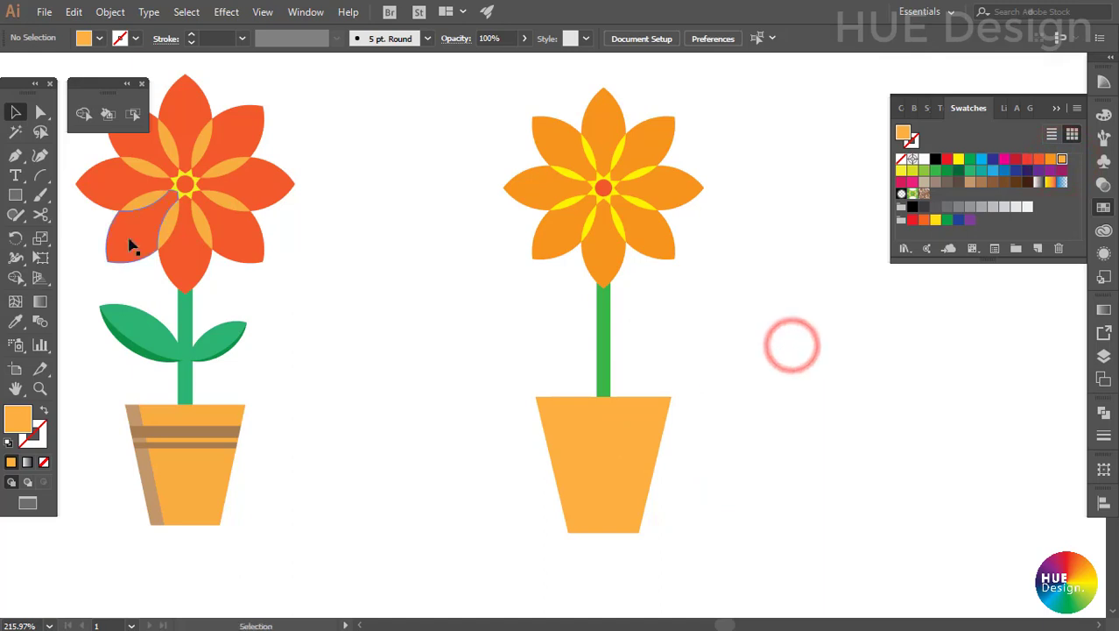
# Duplicate the pot in front, narrow the copy from the left, and colour the back shape tan.
pyautogui.press('a')
pyautogui.click(592, 421)
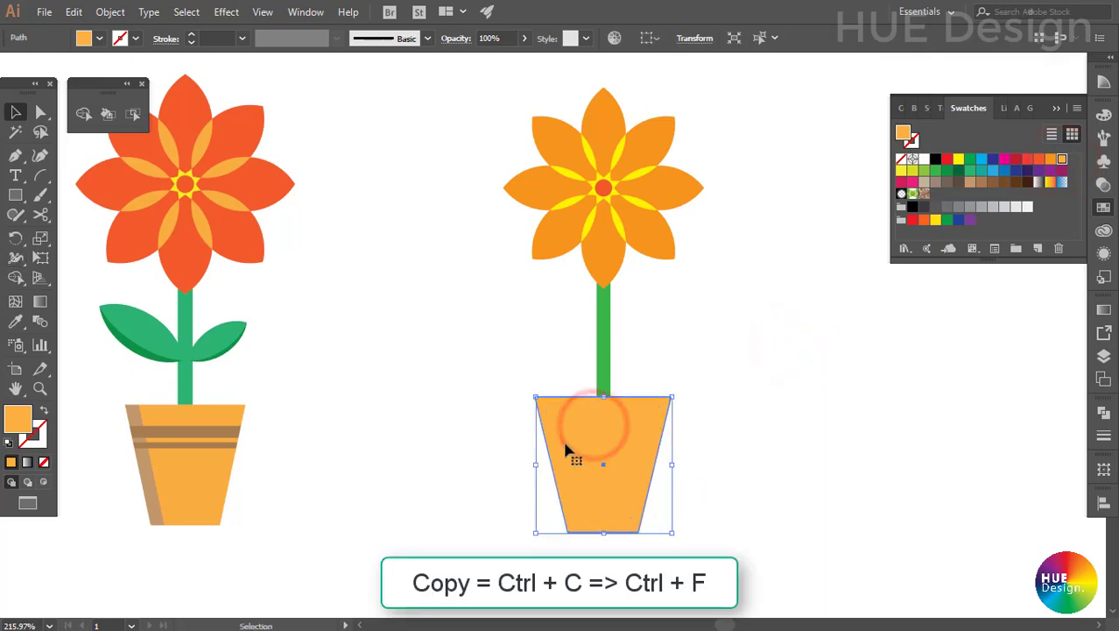
pyautogui.click(489, 445)
pyautogui.moveTo(549, 449); pyautogui.dragTo(564, 451)
pyautogui.click(487, 450)
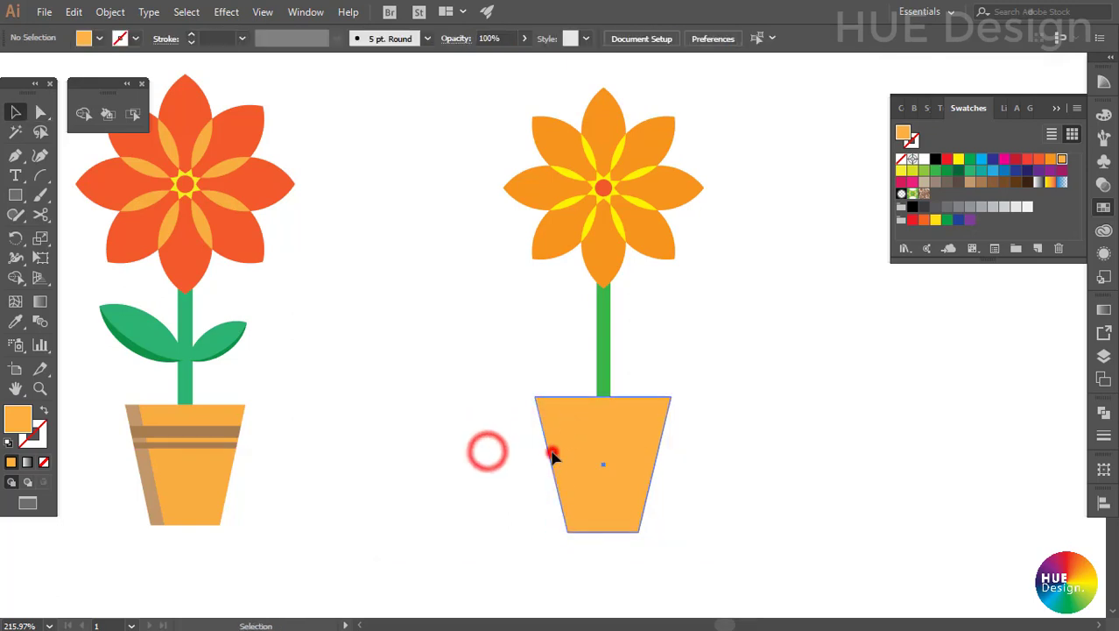
pyautogui.click(554, 452)
pyautogui.click(969, 182)
pyautogui.click(829, 355)
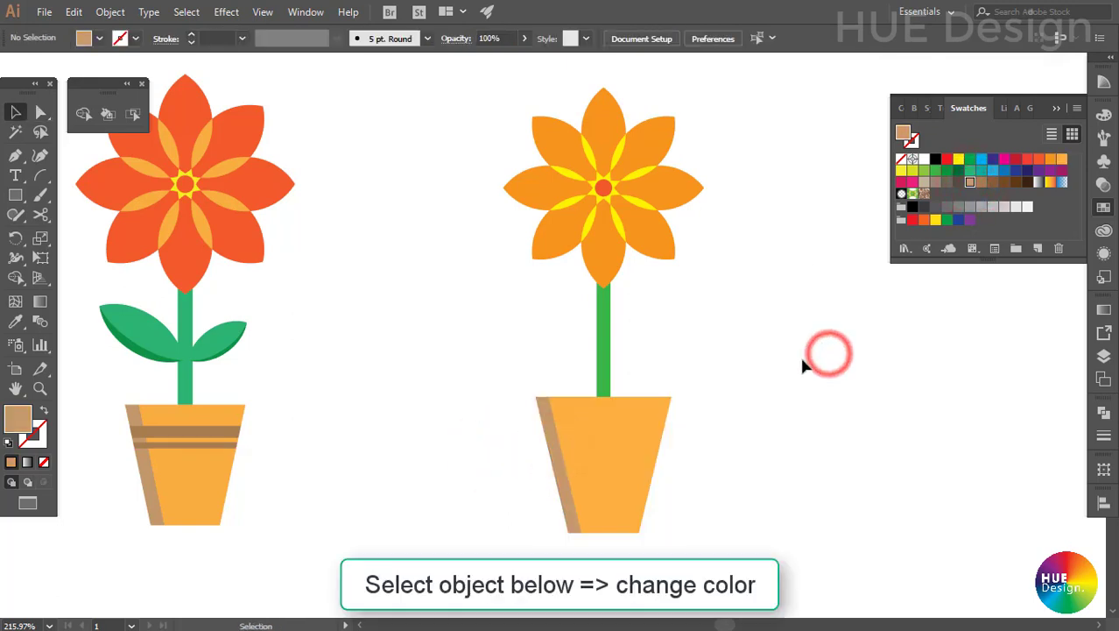
pyautogui.click(15, 194)
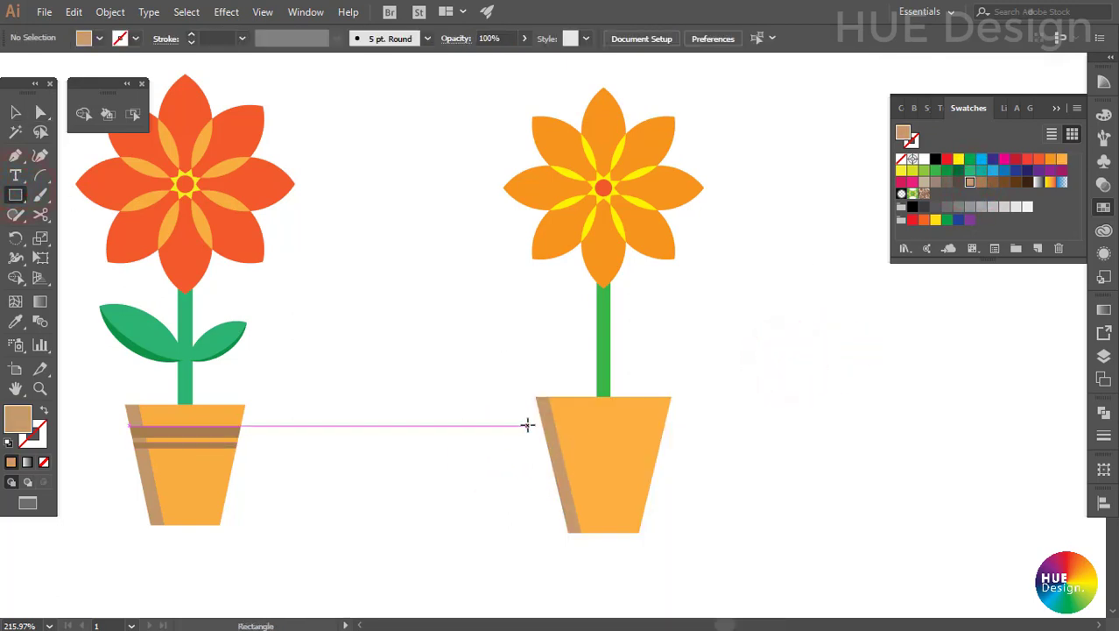
# Add a second thin tan band across the orange pot.
pyautogui.moveTo(527, 425)
pyautogui.mouseDown()
pyautogui.moveTo(678, 437)
pyautogui.moveTo(672, 456)
pyautogui.mouseUp()
pyautogui.press('v')
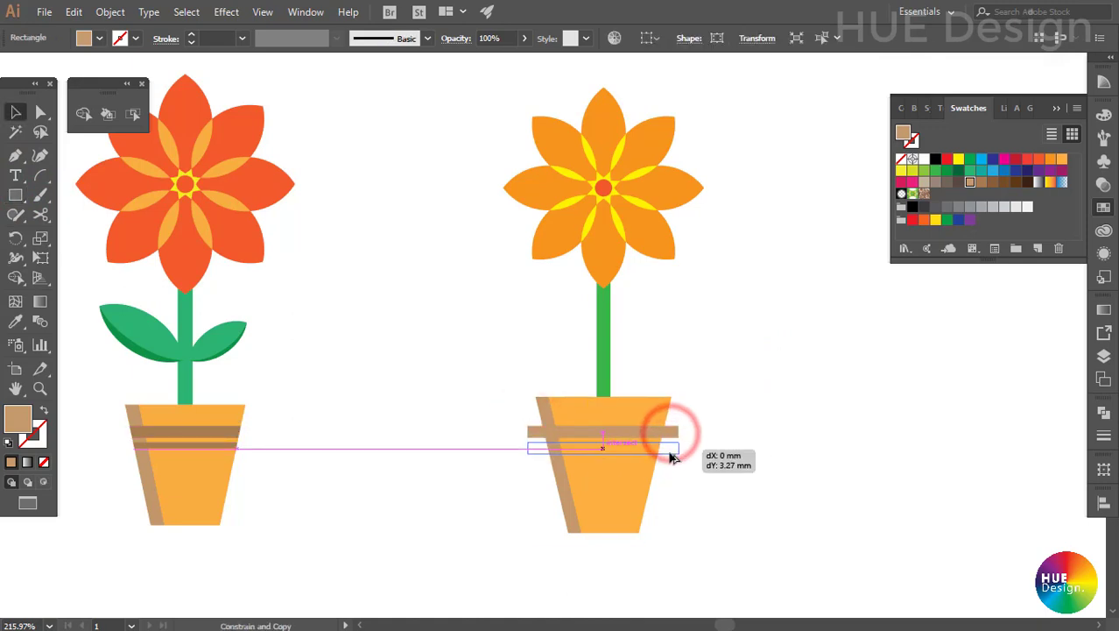
pyautogui.moveTo(603, 456); pyautogui.dragTo(603, 459)
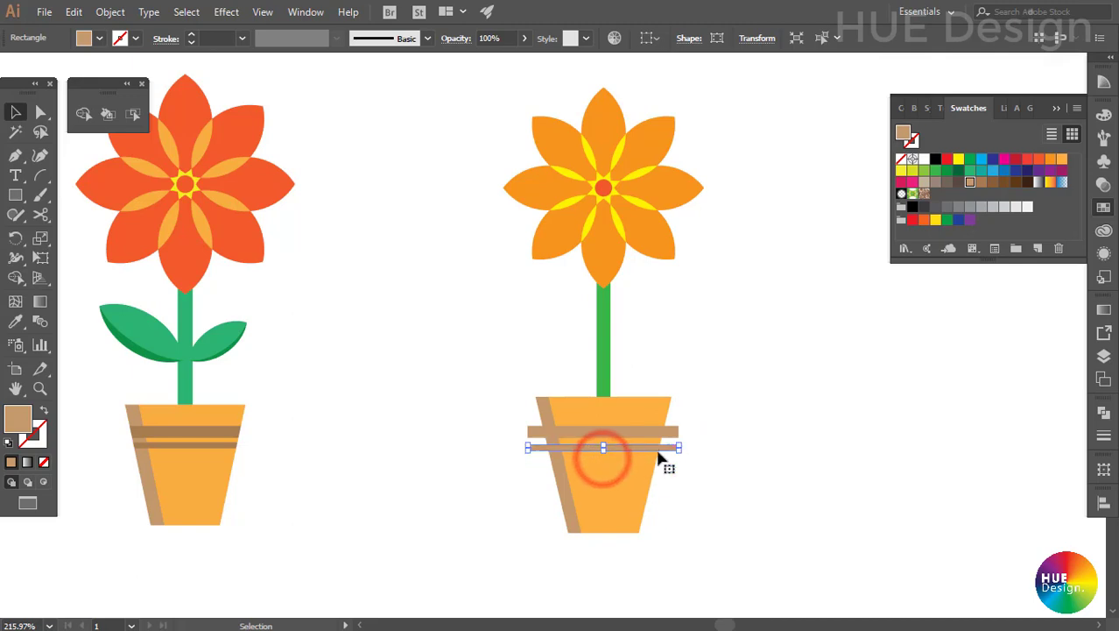
pyautogui.click(738, 466)
pyautogui.click(625, 425)
pyautogui.click(777, 466)
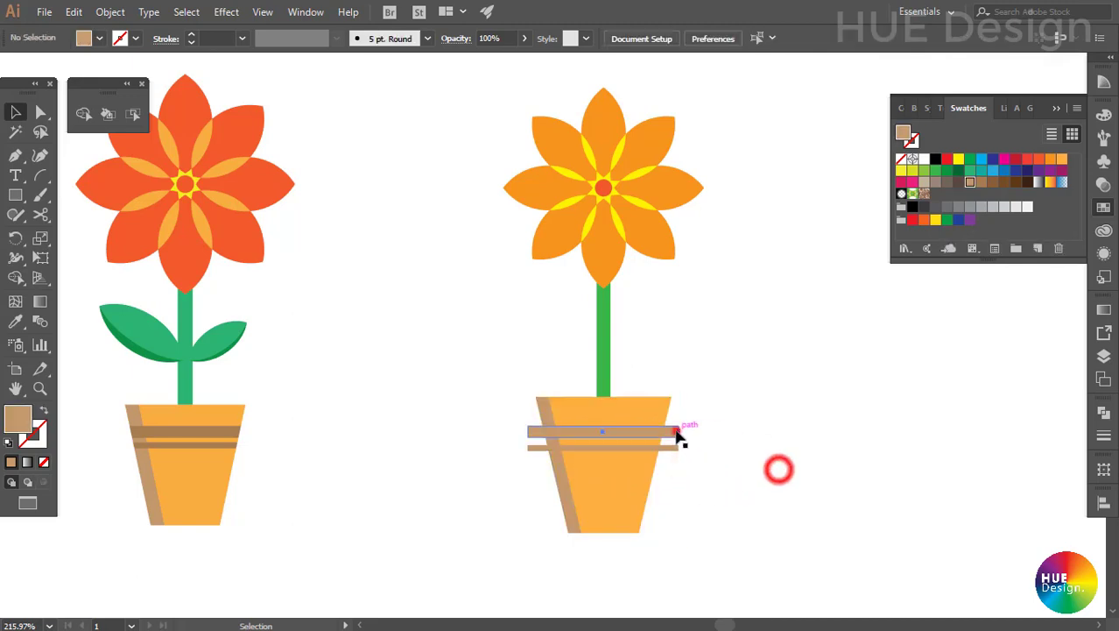
pyautogui.click(678, 431)
# Select the whole pot and erase the bands' overhangs outside its edges with Shape Builder.
pyautogui.moveTo(770, 500); pyautogui.dragTo(519, 424)
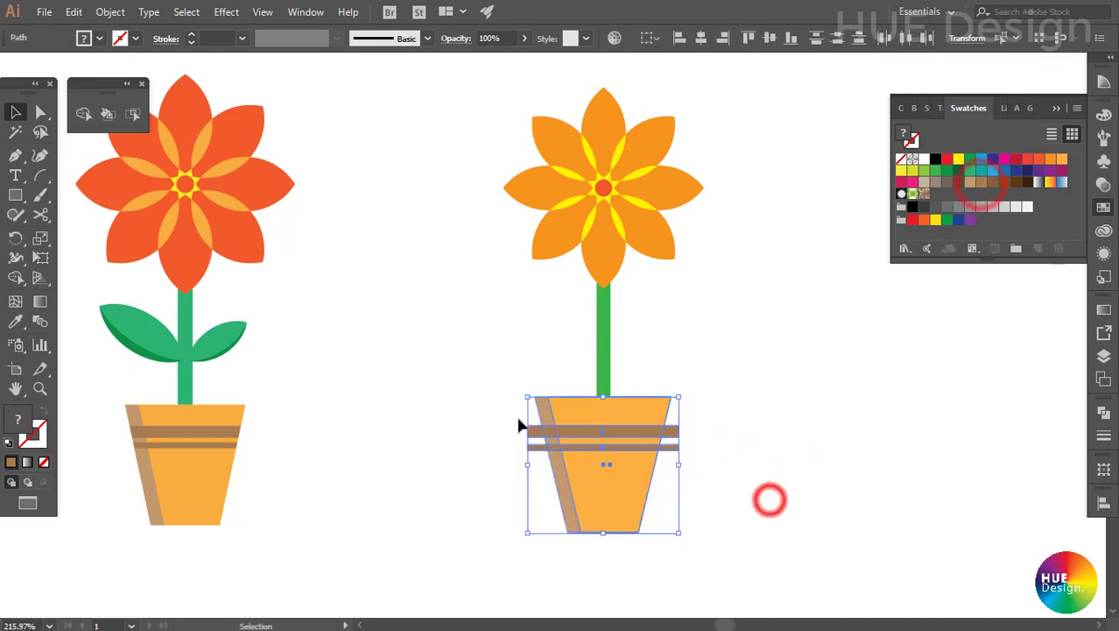
pyautogui.click(81, 116)
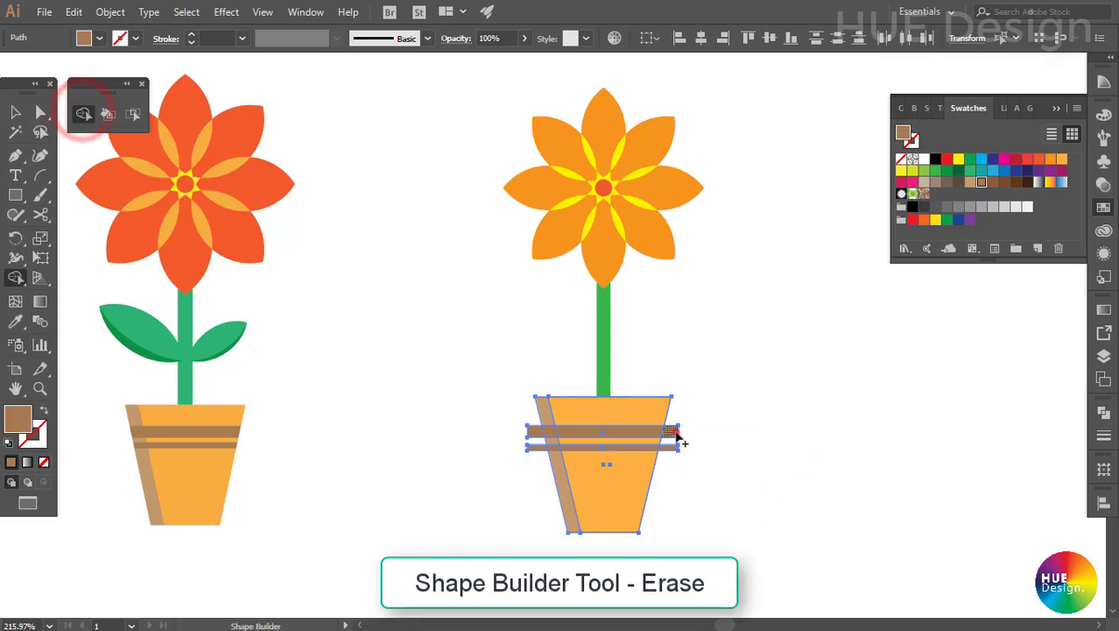
pyautogui.keyDown('alt'); pyautogui.click(530, 435); pyautogui.keyUp('alt')
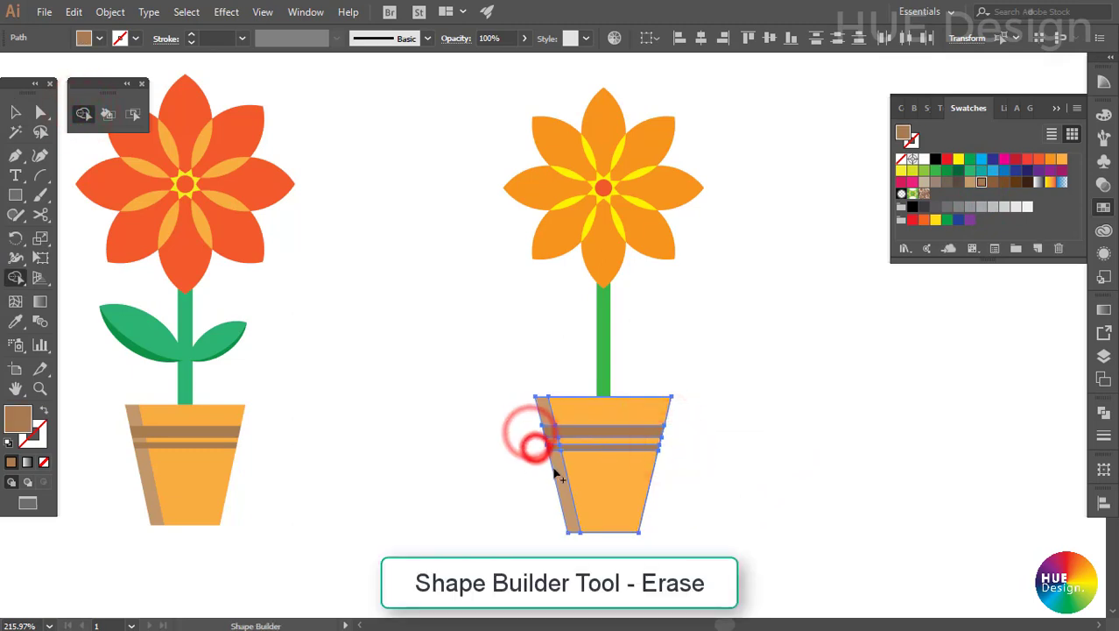
pyautogui.press('v')
pyautogui.click(727, 451)
pyautogui.moveTo(15, 195); pyautogui.dragTo(61, 233)
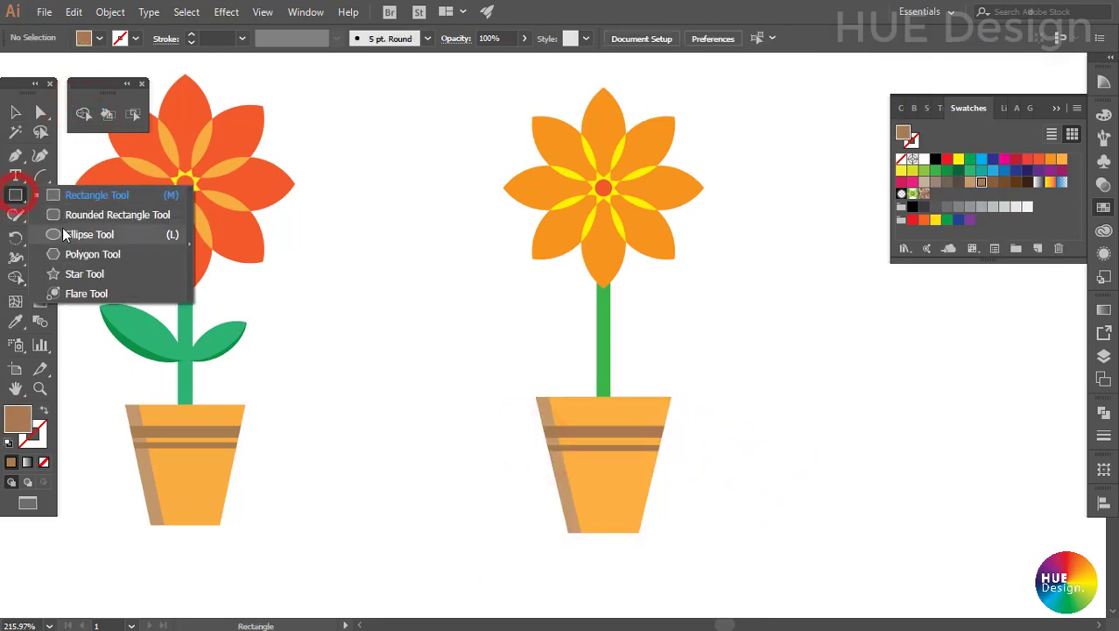
# Draw two overlapping circles and delete both outer crescents, leaving a lens-shaped green leaf.
pyautogui.moveTo(758, 298)
pyautogui.mouseDown()
pyautogui.moveTo(870, 385)
pyautogui.moveTo(904, 374)
pyautogui.mouseUp()
pyautogui.press('v')
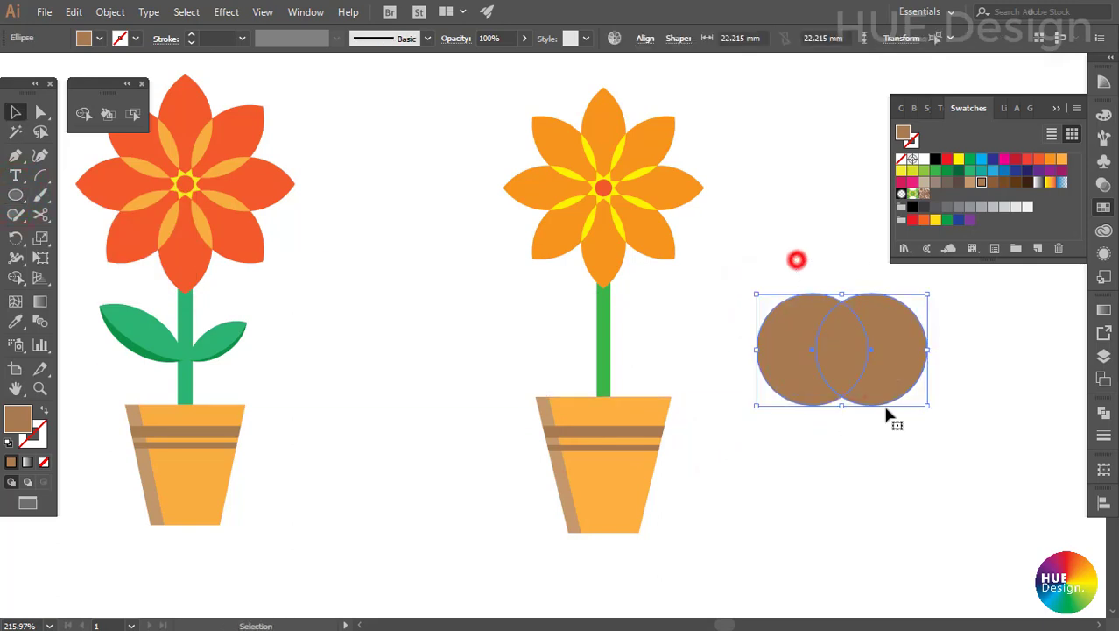
pyautogui.click(84, 113)
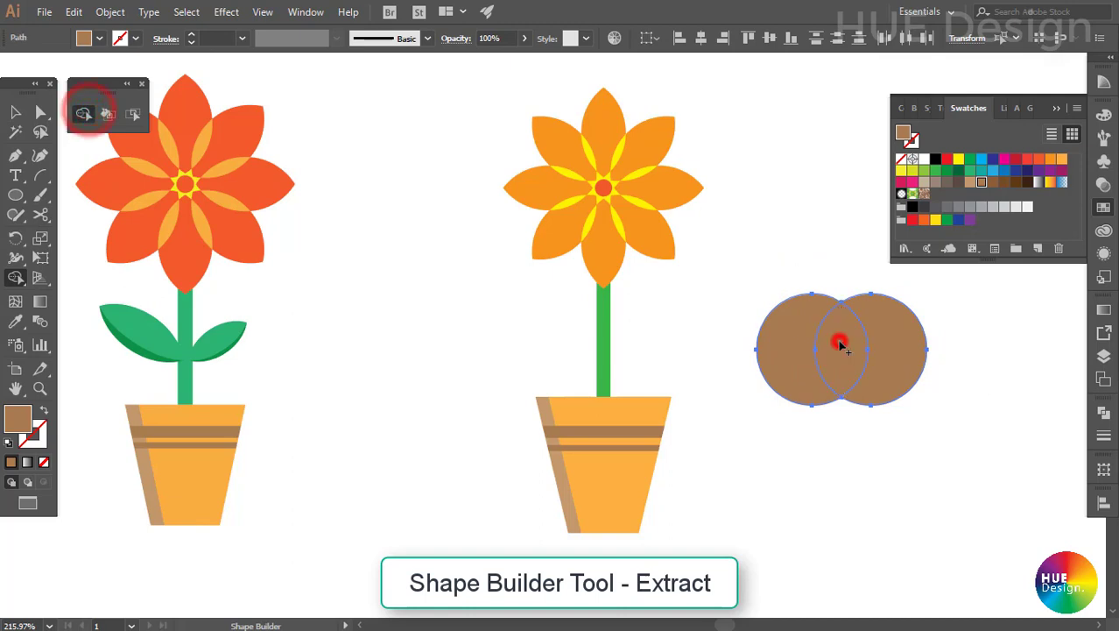
pyautogui.press('v')
pyautogui.click(959, 415)
pyautogui.click(919, 364)
pyautogui.press('Delete')
pyautogui.click(780, 358)
pyautogui.press('Delete')
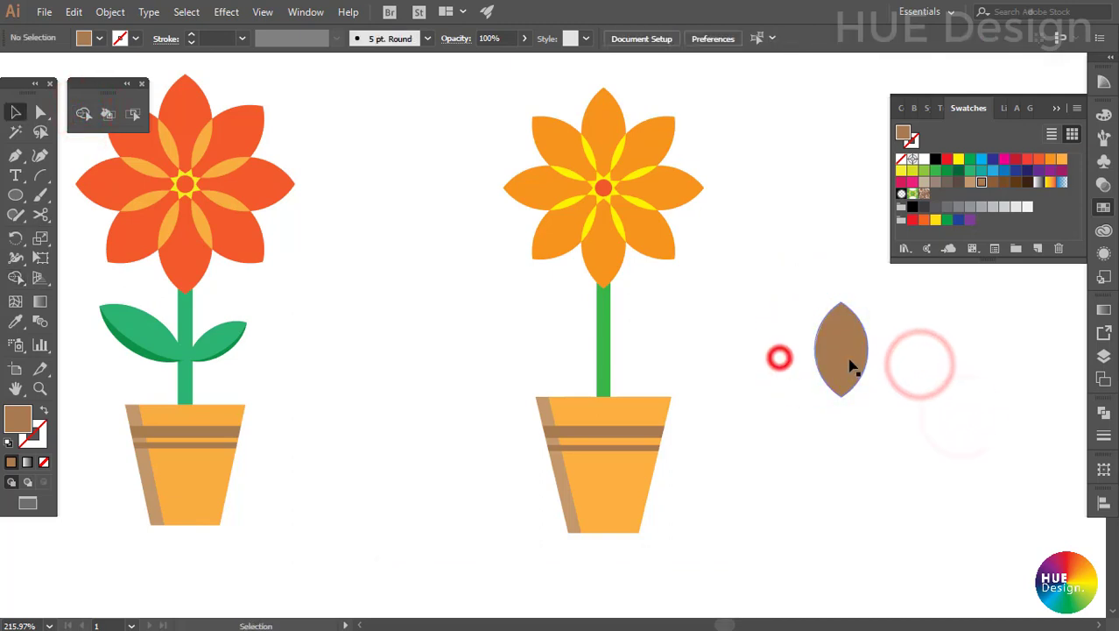
pyautogui.click(850, 359)
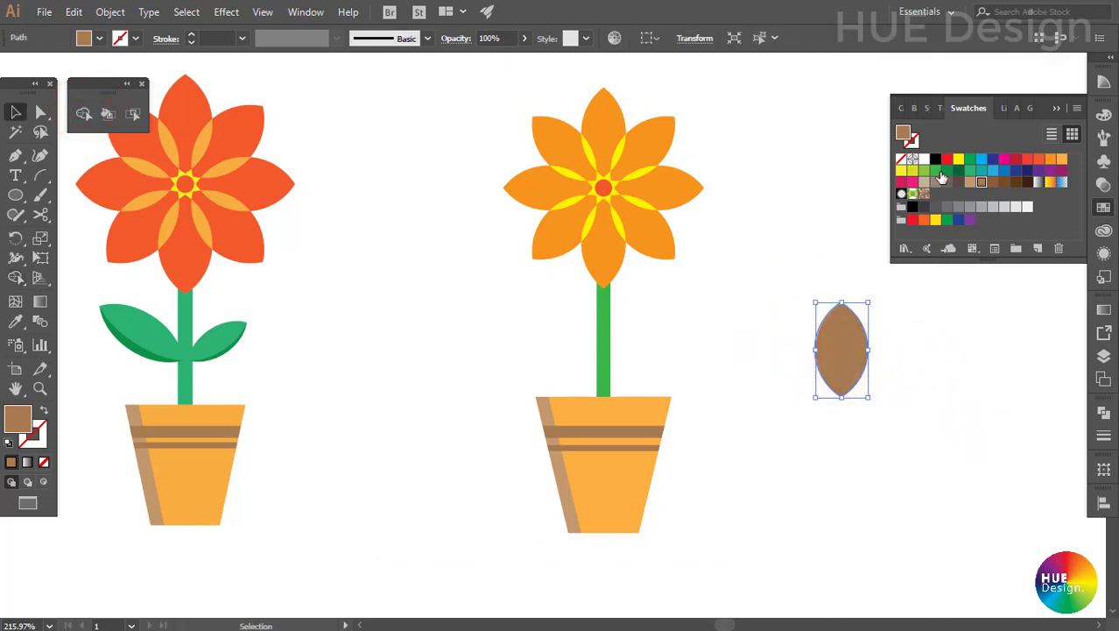
pyautogui.moveTo(872, 394); pyautogui.dragTo(857, 392)
# Paste a copy in front of the leaf and pull its right anchor inward.
pyautogui.hotkey('ctrl', 'c')
pyautogui.hotkey('ctrl', 'f')
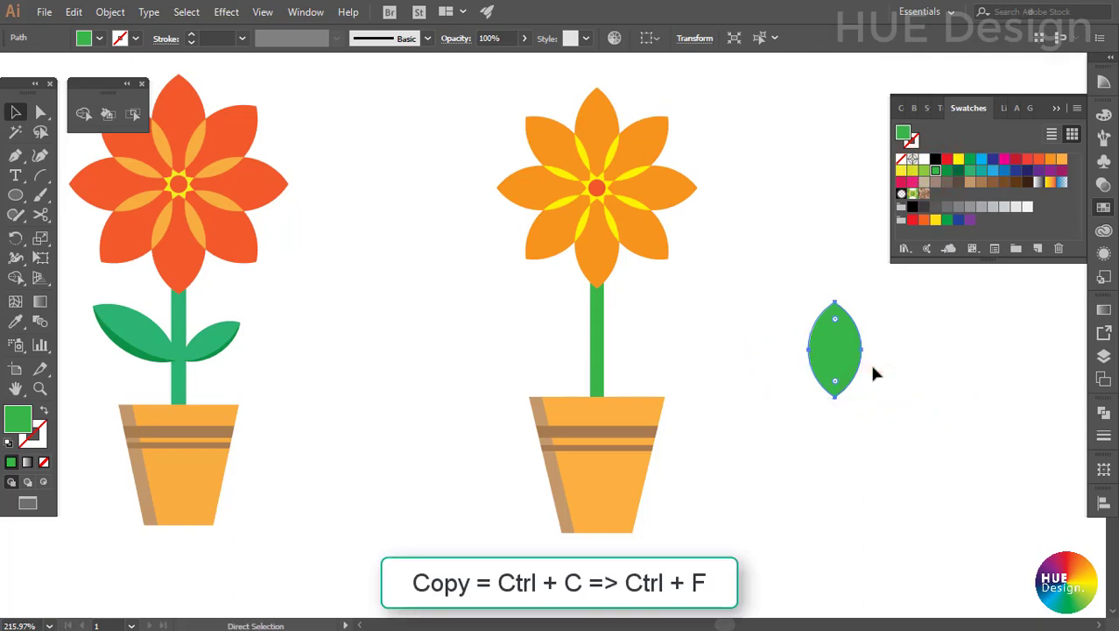
pyautogui.scroll(5, 811, 297)
pyautogui.press('a')
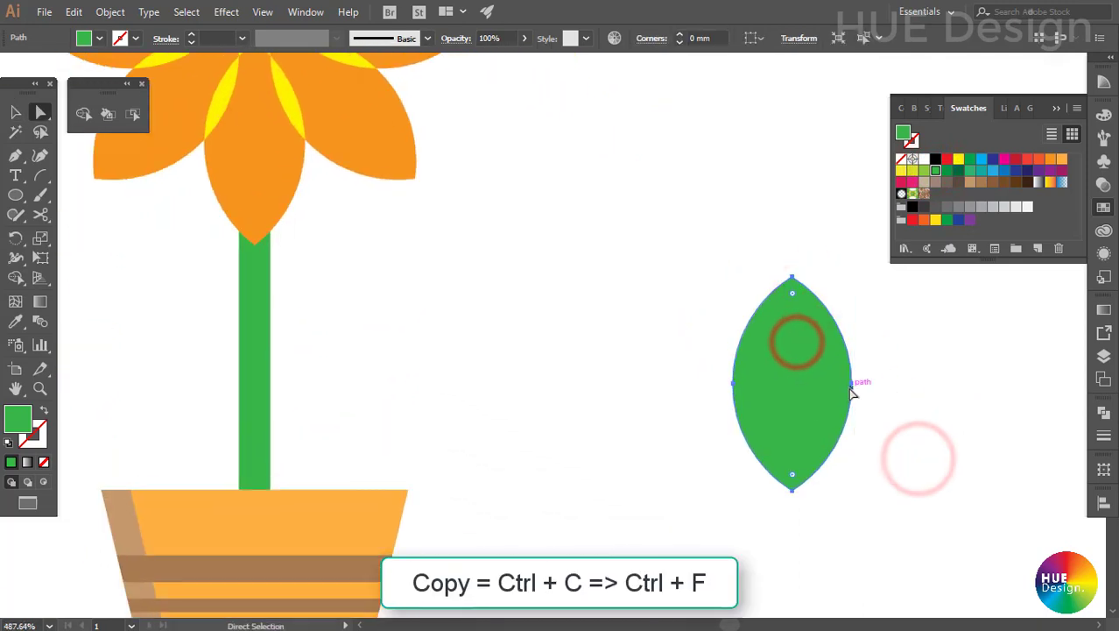
pyautogui.moveTo(851, 383); pyautogui.dragTo(838, 387)
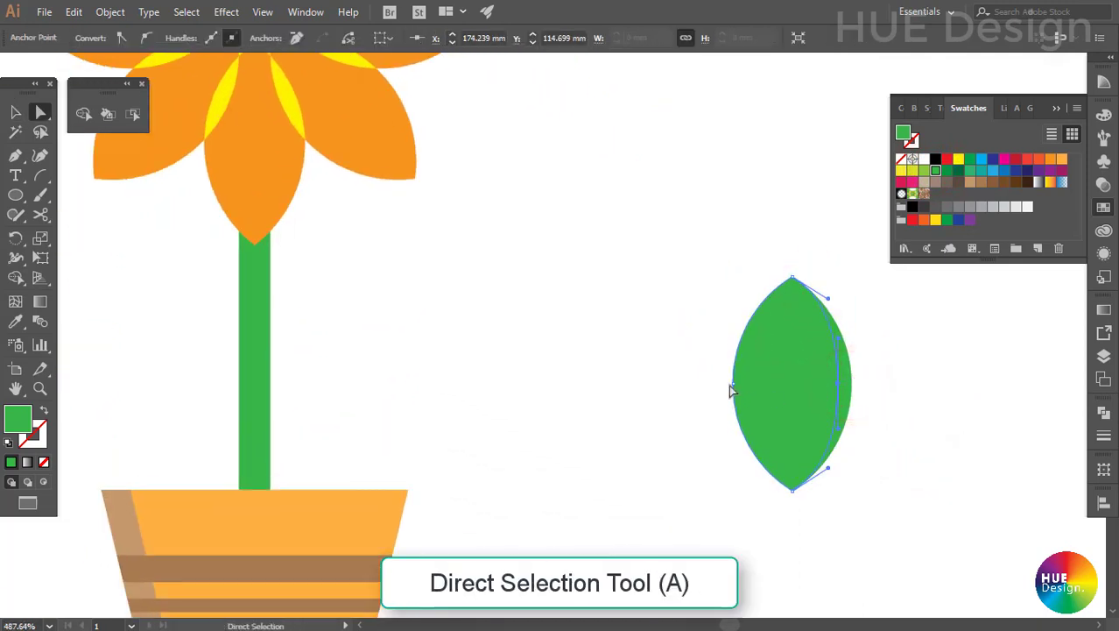
pyautogui.keyDown('ctrl'); pyautogui.keyDown('alt'); pyautogui.click(890, 512); pyautogui.keyUp('alt'); pyautogui.keyUp('ctrl')
# Split off the thin right sliver with Shape Builder and colour it darker green.
pyautogui.press('v')
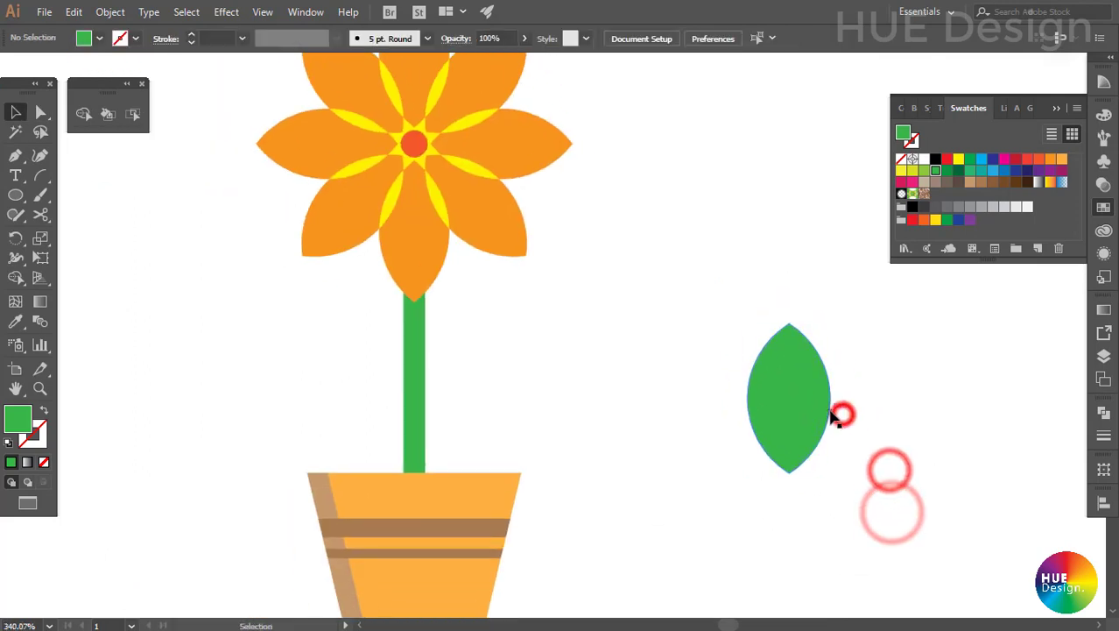
pyautogui.click(830, 410)
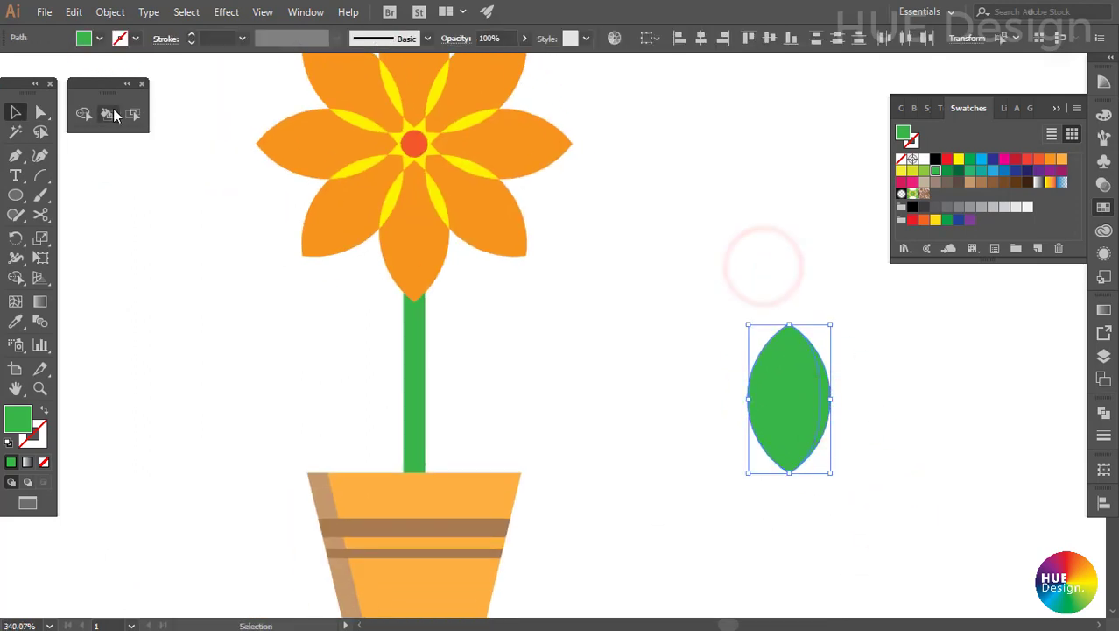
pyautogui.click(83, 113)
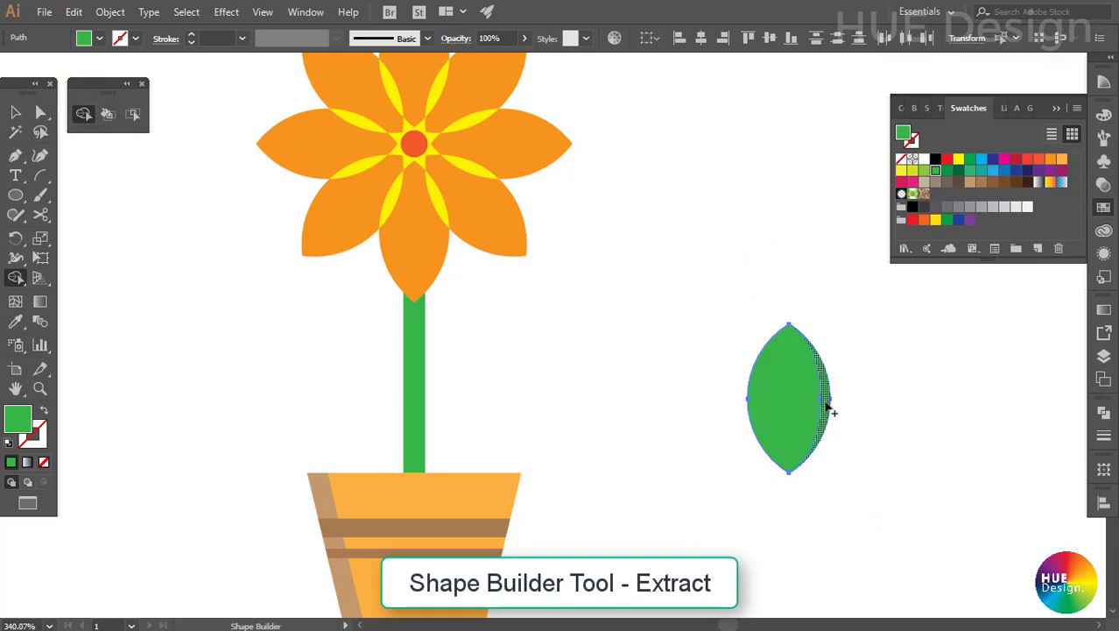
pyautogui.click(827, 405)
pyautogui.press('v')
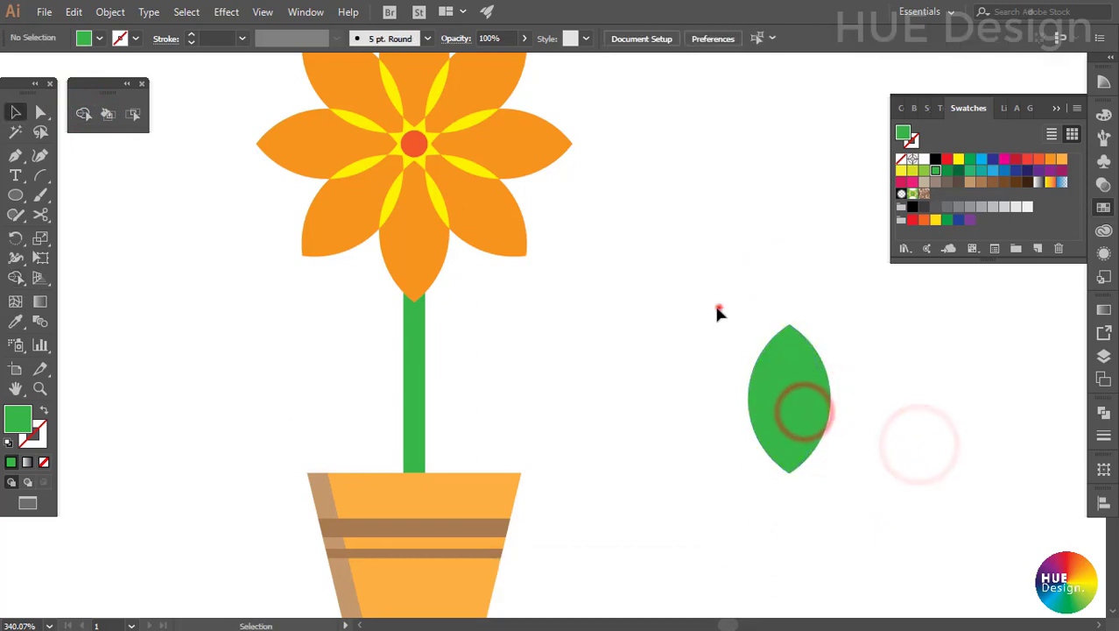
pyautogui.click(795, 392)
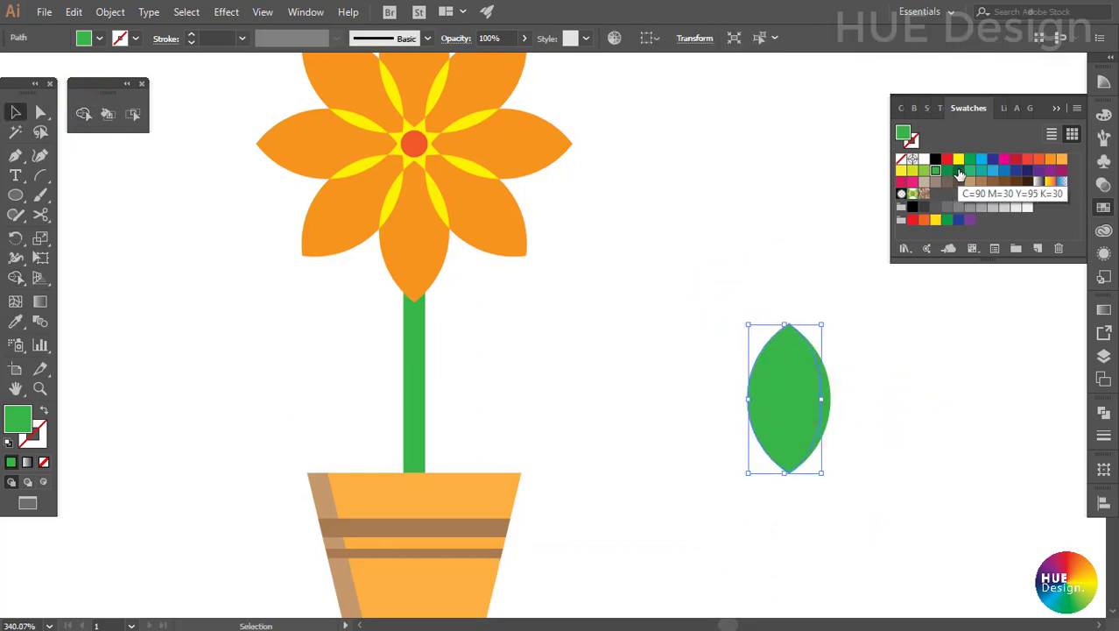
pyautogui.click(859, 388)
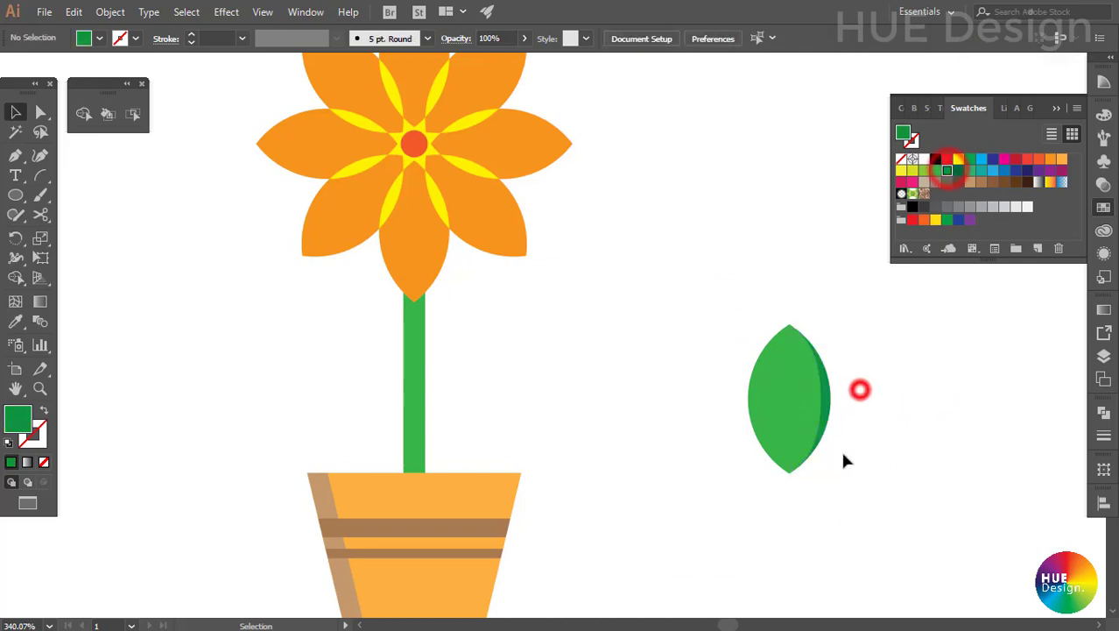
pyautogui.moveTo(702, 303)
pyautogui.mouseDown()
pyautogui.moveTo(842, 356)
pyautogui.moveTo(870, 392)
pyautogui.moveTo(870, 376)
pyautogui.moveTo(825, 387)
pyautogui.mouseUp()
# Shrink the leaf and place it angled upward against the orange flower's stem.
pyautogui.moveTo(763, 417); pyautogui.dragTo(449, 387)
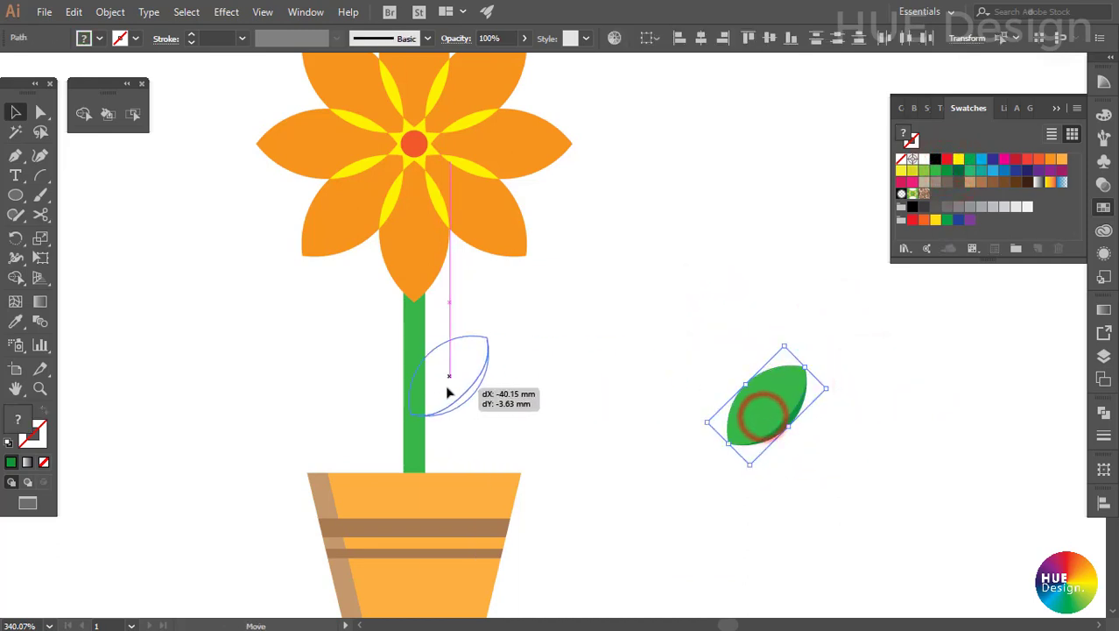
pyautogui.moveTo(561, 386)
pyautogui.mouseDown()
pyautogui.moveTo(674, 395)
pyautogui.moveTo(747, 428)
pyautogui.mouseUp()
pyautogui.moveTo(683, 394); pyautogui.dragTo(721, 394)
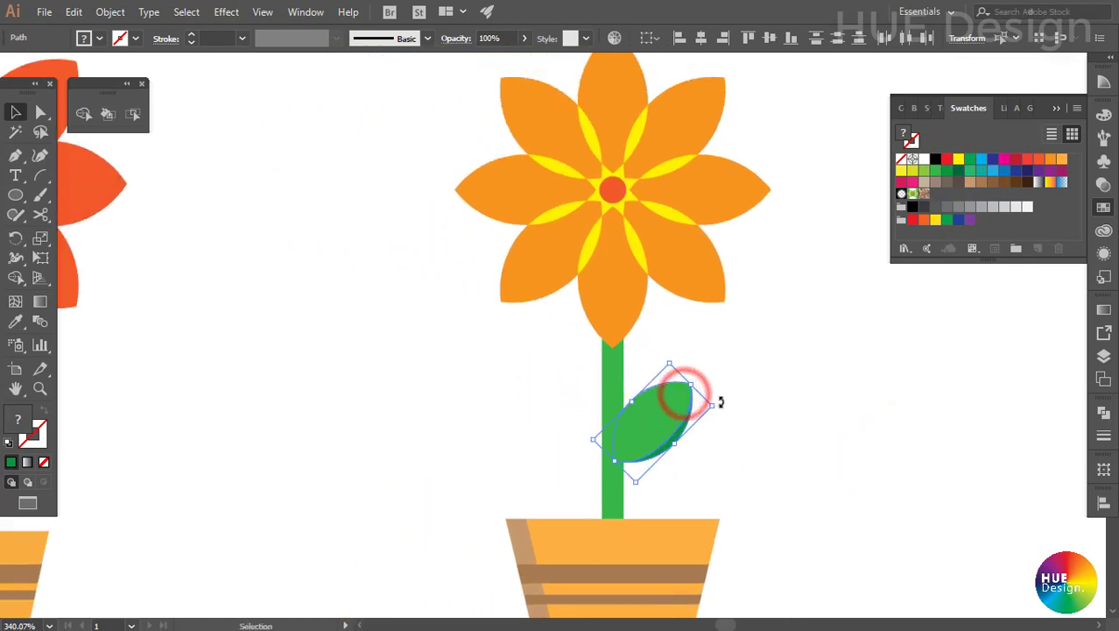
pyautogui.moveTo(650, 427); pyautogui.dragTo(663, 423)
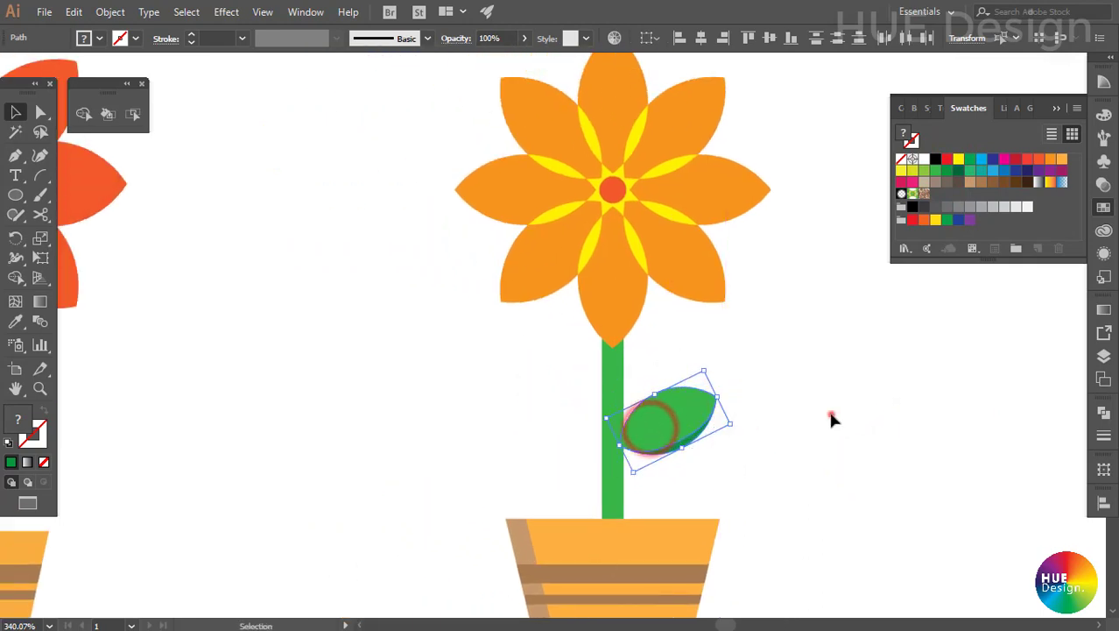
pyautogui.click(832, 417)
pyautogui.moveTo(669, 352); pyautogui.dragTo(770, 430)
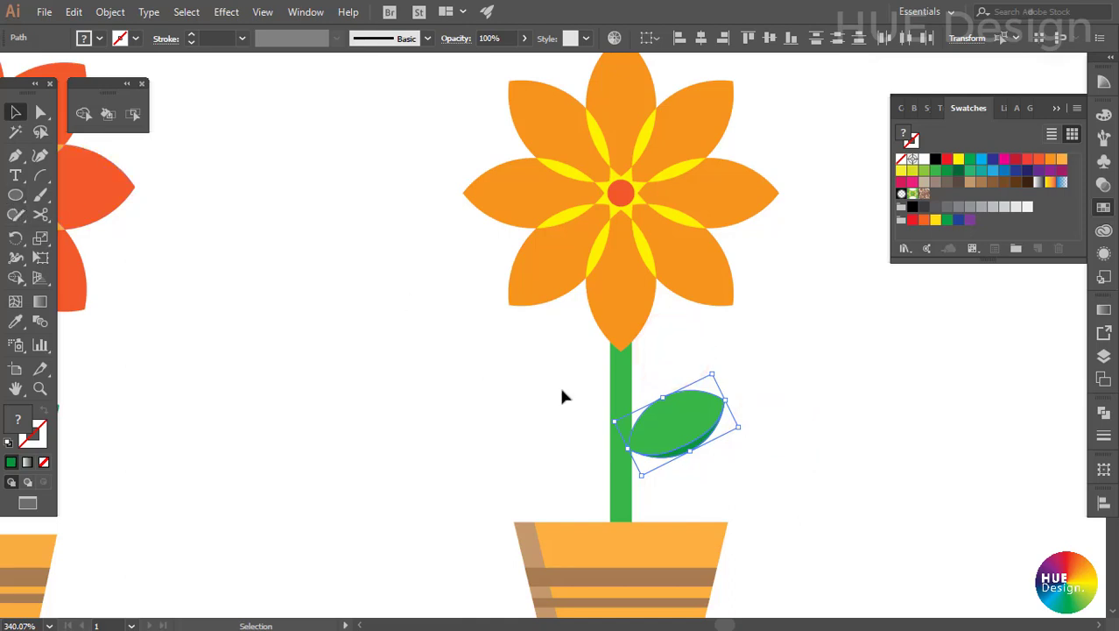
pyautogui.moveTo(728, 399)
pyautogui.mouseDown()
pyautogui.moveTo(757, 410)
pyautogui.moveTo(740, 422)
pyautogui.mouseUp()
# Reflect a copy of the leaf to the stem's left and shrink the right leaf slightly.
pyautogui.click(687, 401)
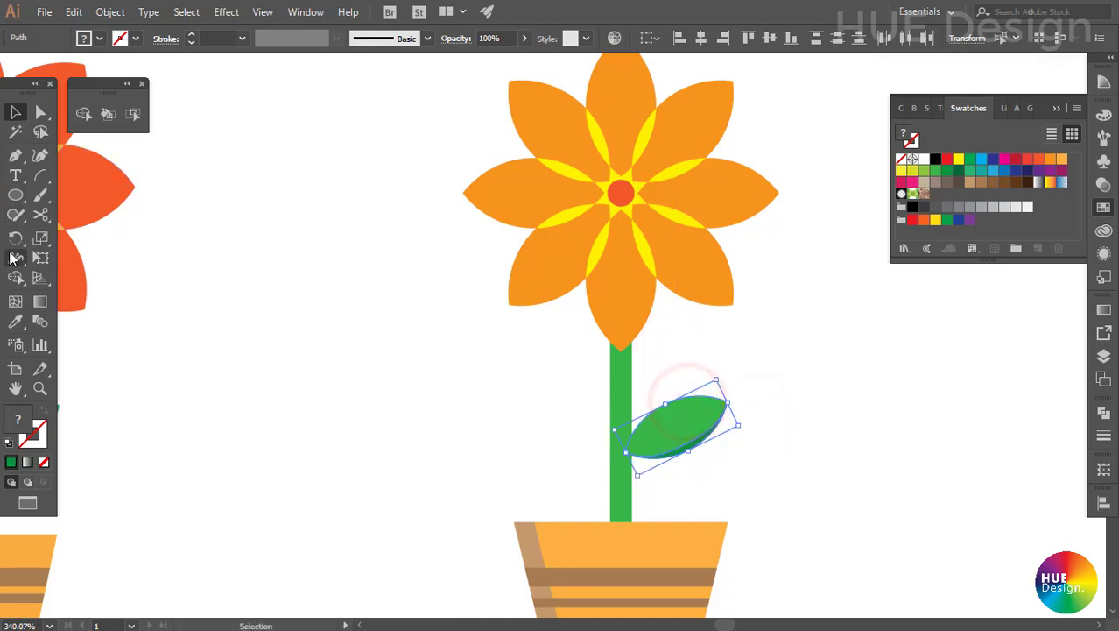
pyautogui.click(84, 258)
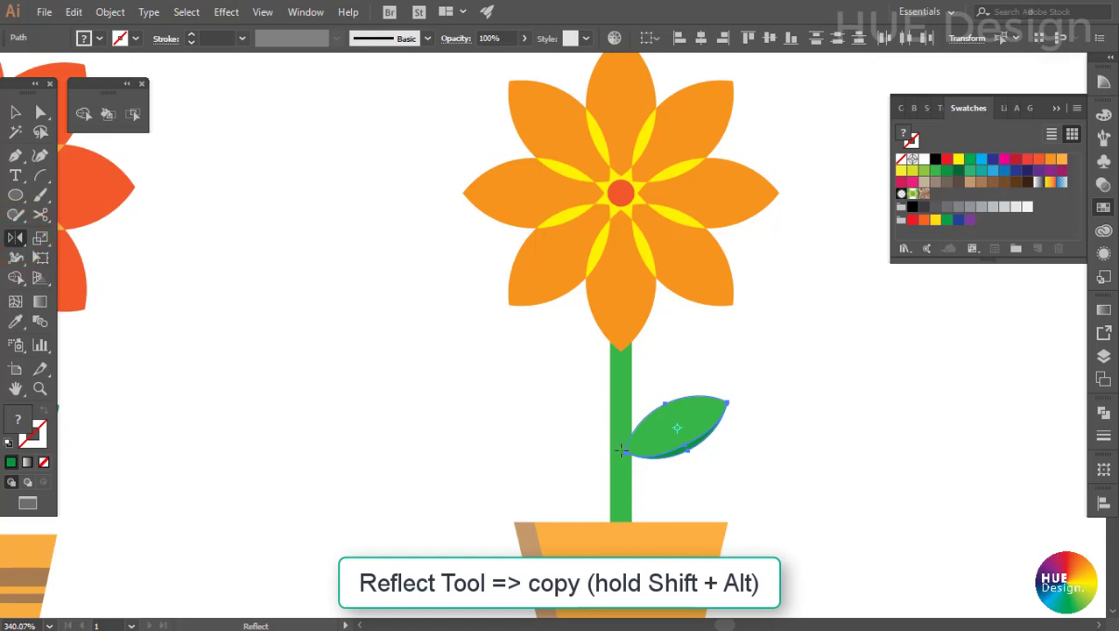
pyautogui.moveTo(655, 434)
pyautogui.mouseDown()
pyautogui.moveTo(545, 431)
pyautogui.moveTo(508, 398)
pyautogui.mouseUp()
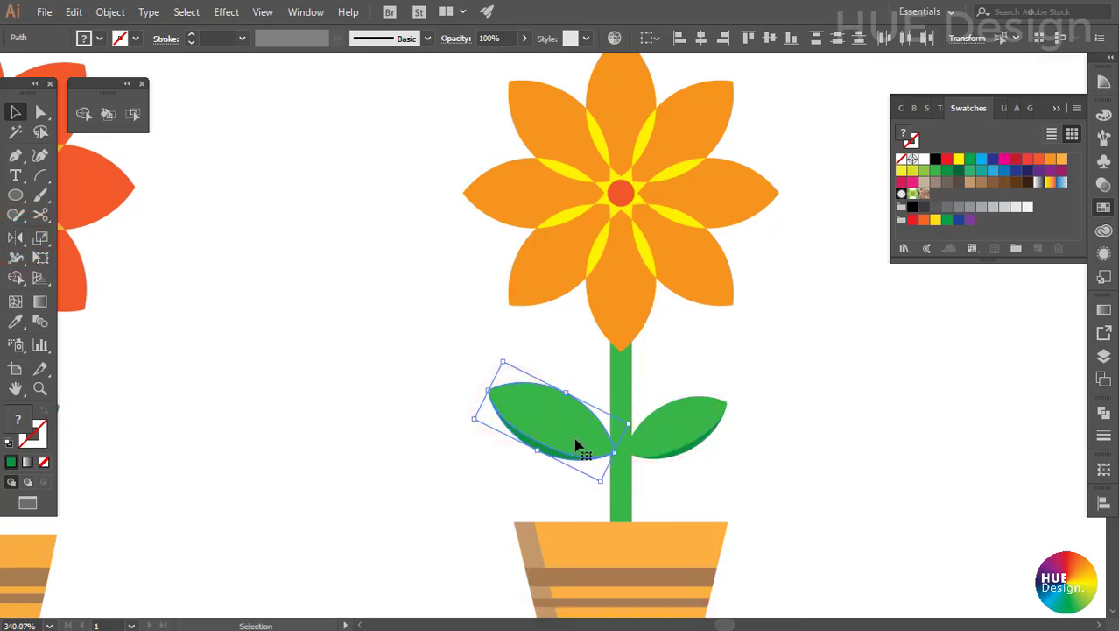
pyautogui.click(706, 444)
pyautogui.moveTo(719, 382); pyautogui.dragTo(712, 401)
pyautogui.click(791, 409)
# Move the orange potted flower left, closer to the green potted flower.
pyautogui.keyDown('ctrl'); pyautogui.keyDown('alt'); pyautogui.click(801, 527); pyautogui.keyUp('alt'); pyautogui.keyUp('ctrl')
pyautogui.keyDown('ctrl'); pyautogui.keyDown('alt'); pyautogui.click(729, 473); pyautogui.keyUp('alt'); pyautogui.keyUp('ctrl')
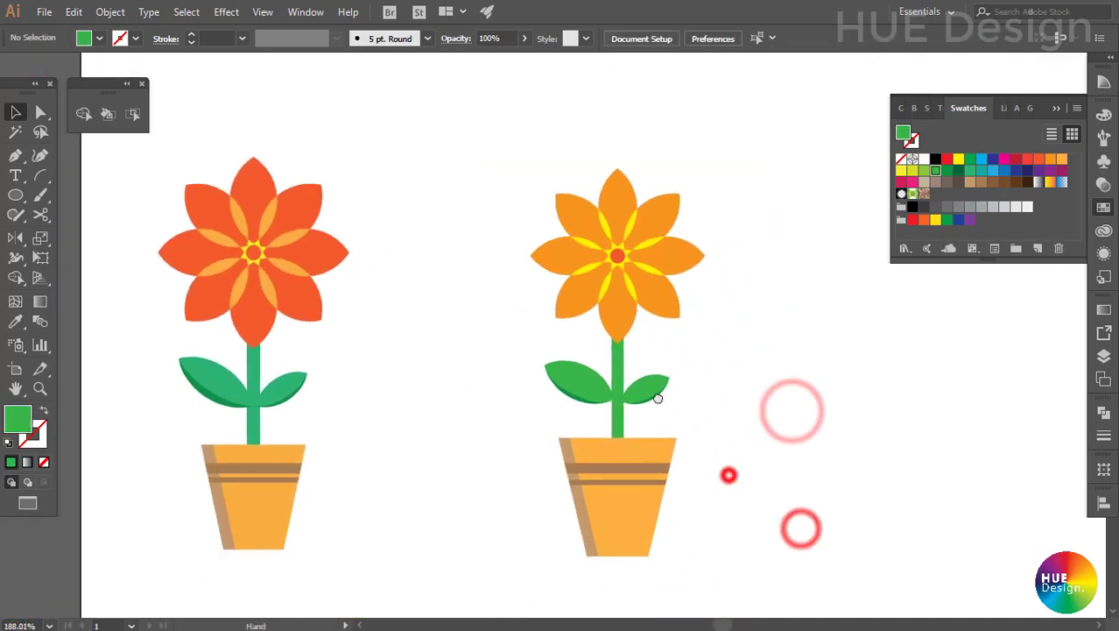
pyautogui.moveTo(695, 450); pyautogui.dragTo(676, 418)
pyautogui.moveTo(442, 155); pyautogui.dragTo(665, 533)
pyautogui.moveTo(585, 473); pyautogui.dragTo(492, 469)
pyautogui.click(640, 443)
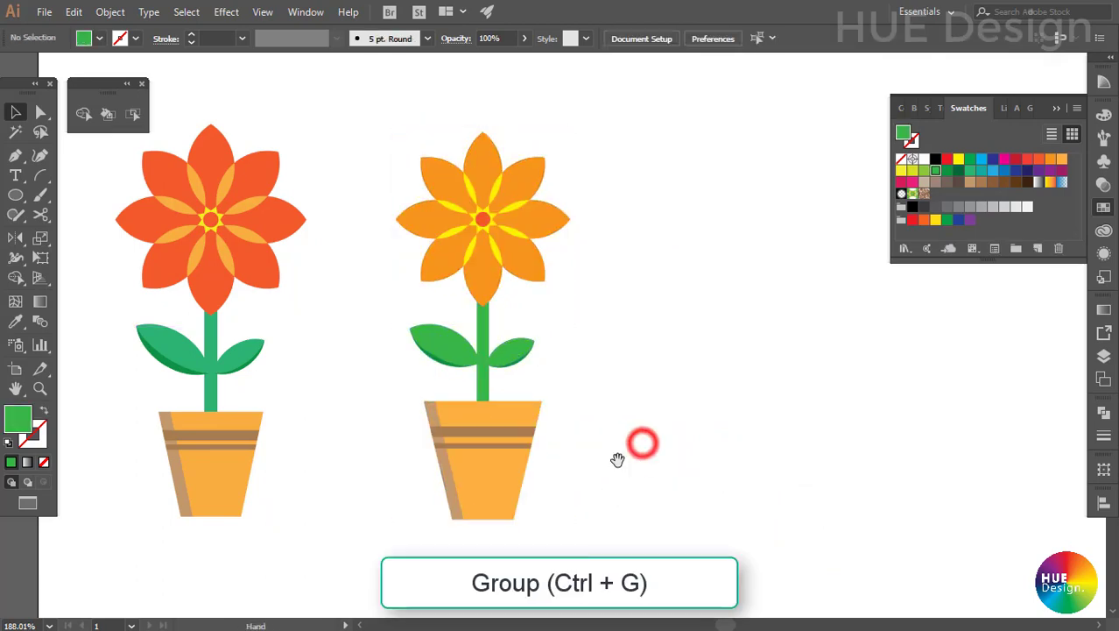
pyautogui.moveTo(620, 456); pyautogui.dragTo(608, 468)
pyautogui.moveTo(155, 144)
pyautogui.mouseDown()
pyautogui.moveTo(512, 461)
pyautogui.moveTo(482, 476)
pyautogui.moveTo(432, 473)
pyautogui.mouseUp()
pyautogui.click(590, 521)
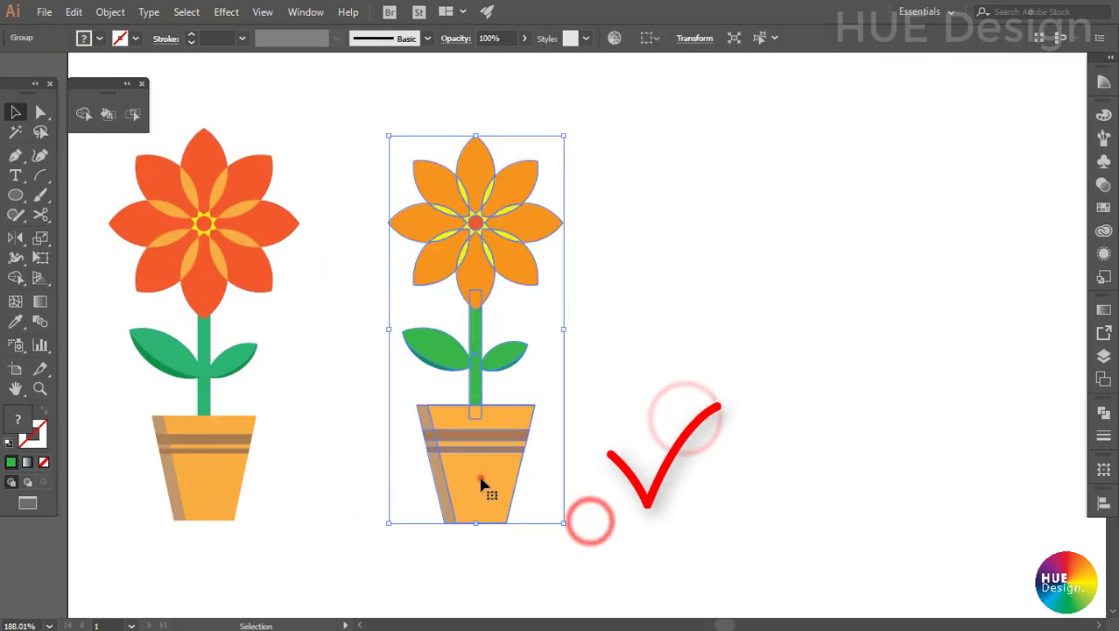
pyautogui.click(577, 448)
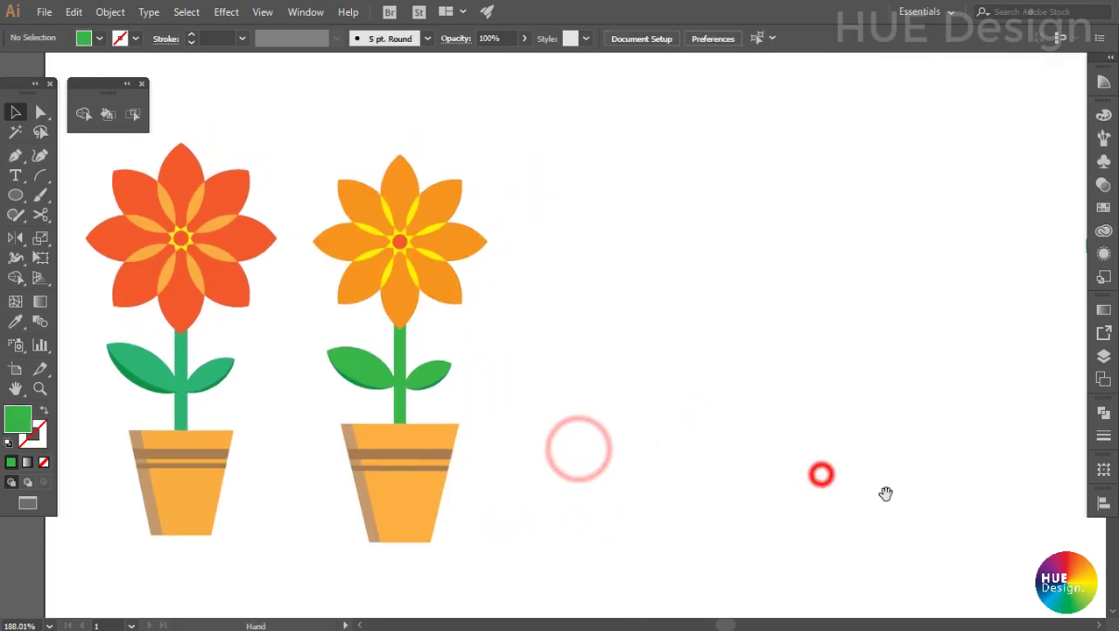
pyautogui.moveTo(885, 493); pyautogui.dragTo(508, 483)
pyautogui.moveTo(485, 367); pyautogui.dragTo(534, 405)
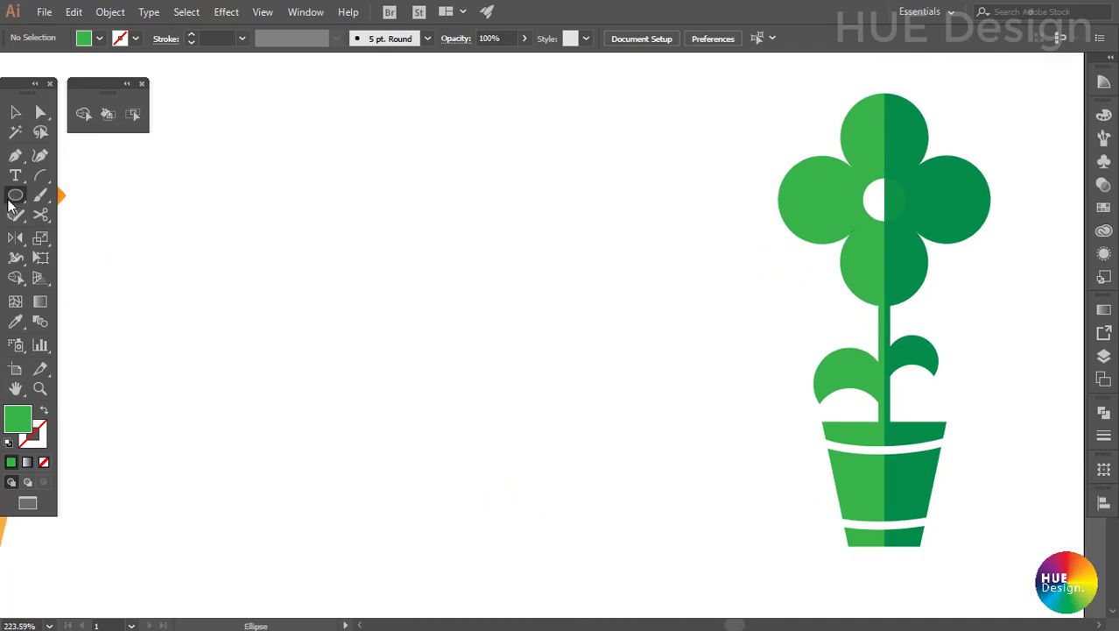
# Draw and duplicate green circles, then merge all four into one four-lobed flower head.
pyautogui.moveTo(431, 202); pyautogui.dragTo(467, 230)
pyautogui.press('v')
pyautogui.moveTo(432, 192)
pyautogui.mouseDown()
pyautogui.moveTo(436, 261)
pyautogui.moveTo(516, 191)
pyautogui.mouseUp()
pyautogui.moveTo(365, 111)
pyautogui.mouseDown()
pyautogui.moveTo(505, 193)
pyautogui.moveTo(503, 275)
pyautogui.mouseUp()
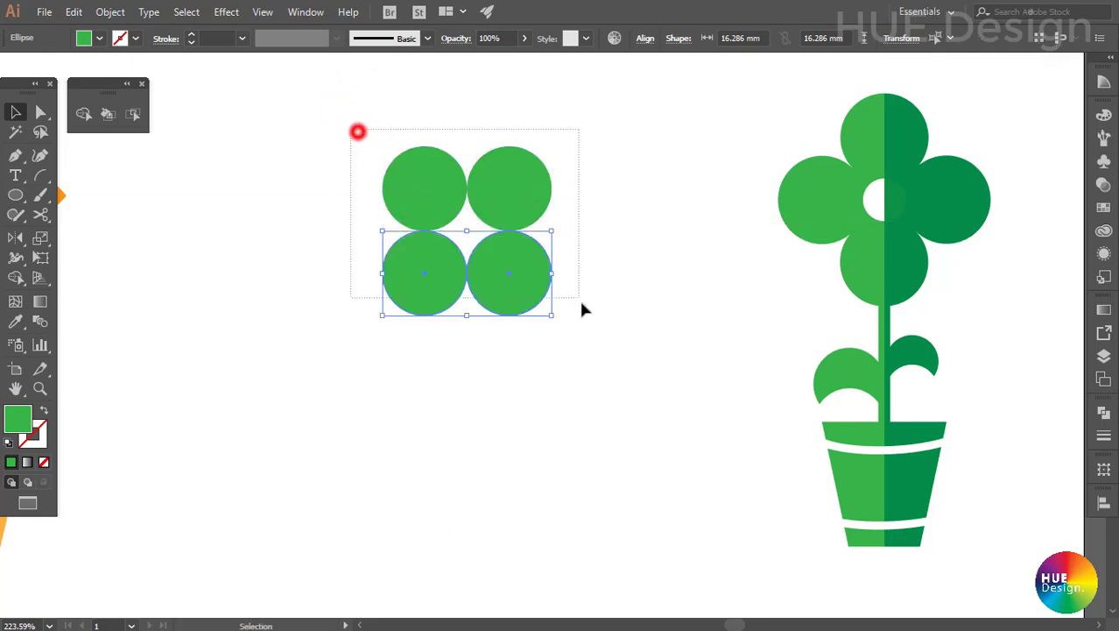
pyautogui.moveTo(581, 304); pyautogui.dragTo(469, 350)
pyautogui.click(82, 114)
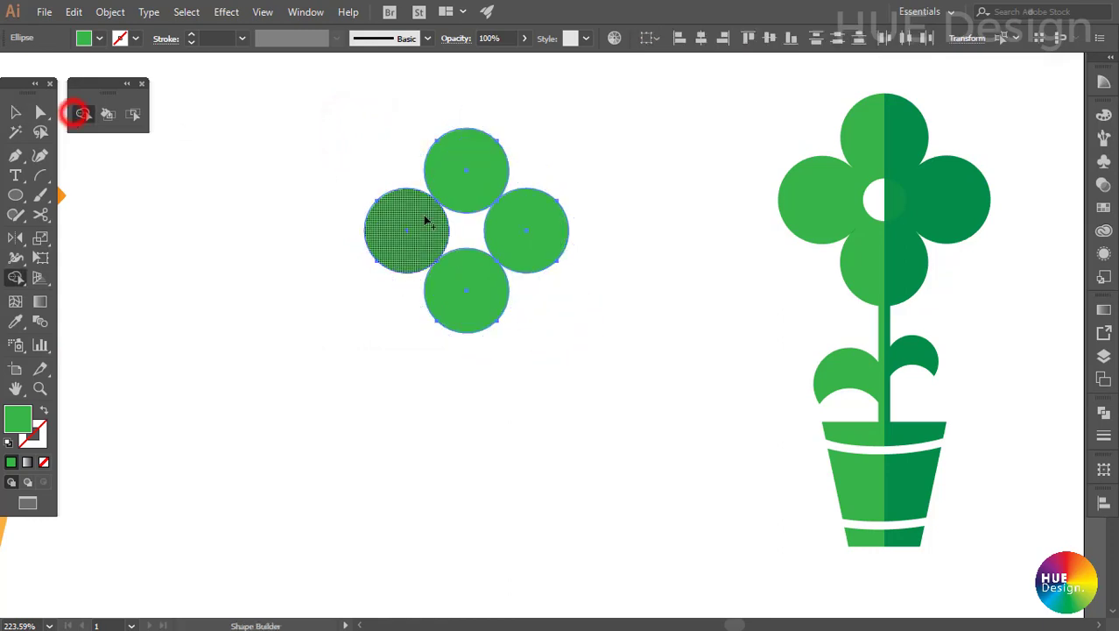
pyautogui.moveTo(457, 215); pyautogui.dragTo(508, 258)
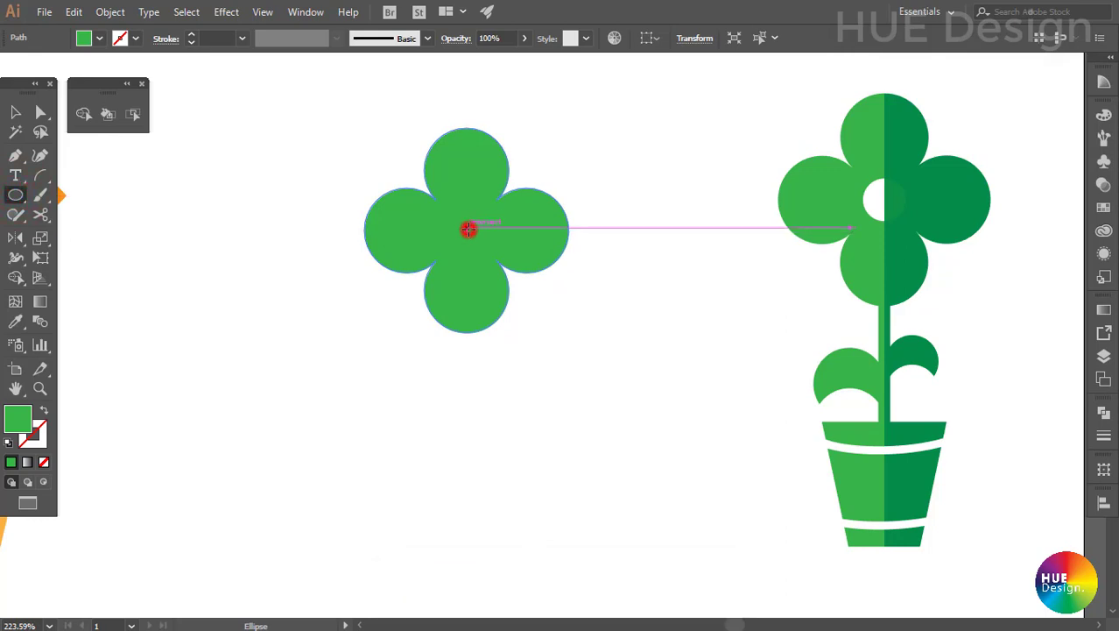
# Draw a small circle at the flower's centre and erase it to leave a hole.
pyautogui.moveTo(469, 228); pyautogui.dragTo(488, 208)
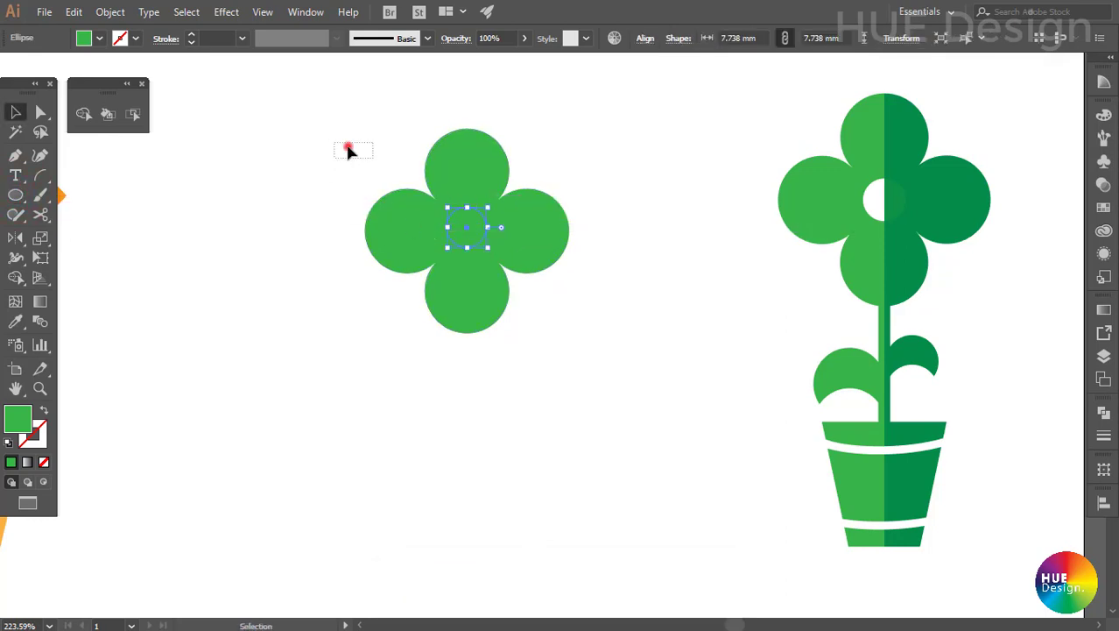
pyautogui.moveTo(348, 151); pyautogui.dragTo(570, 333)
pyautogui.click(83, 114)
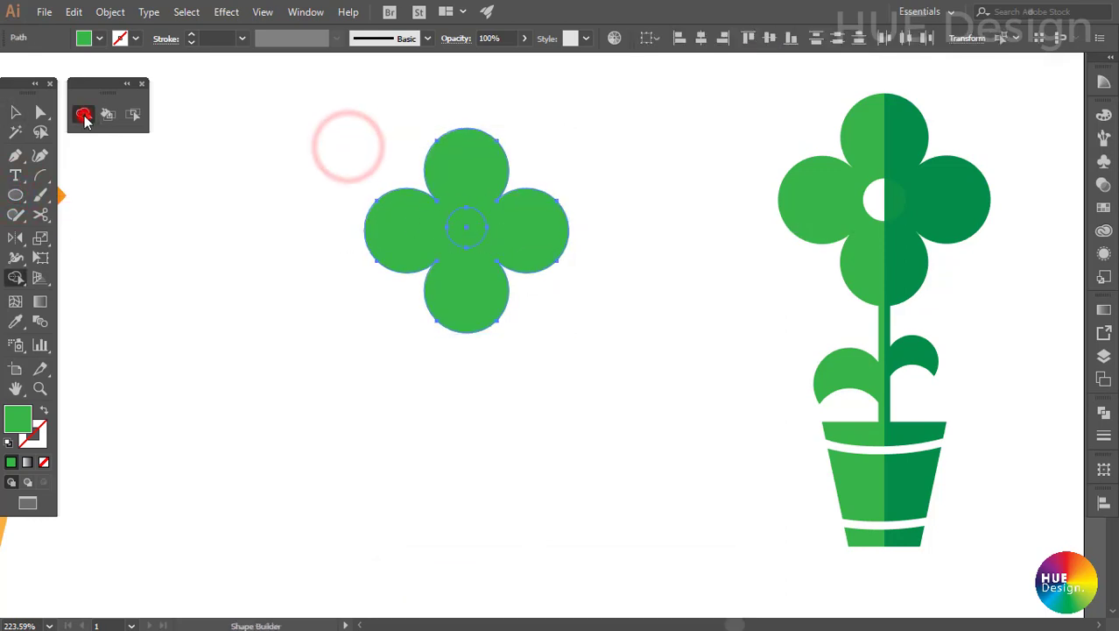
pyautogui.keyDown('alt'); pyautogui.click(470, 231); pyautogui.keyUp('alt')
pyautogui.press('v')
pyautogui.click(529, 360)
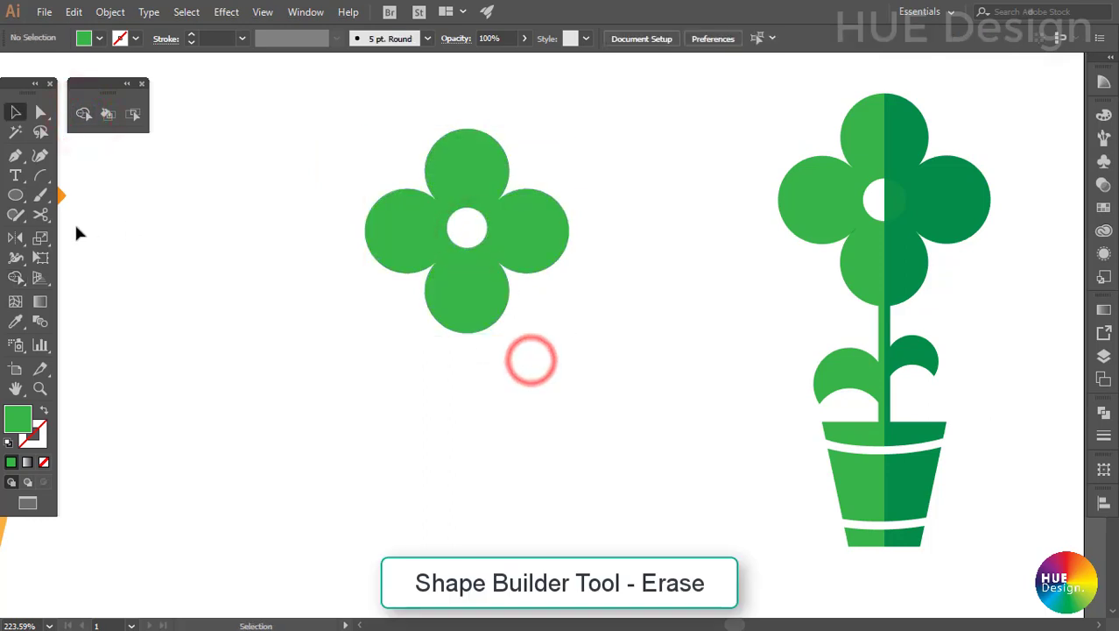
pyautogui.click(13, 199)
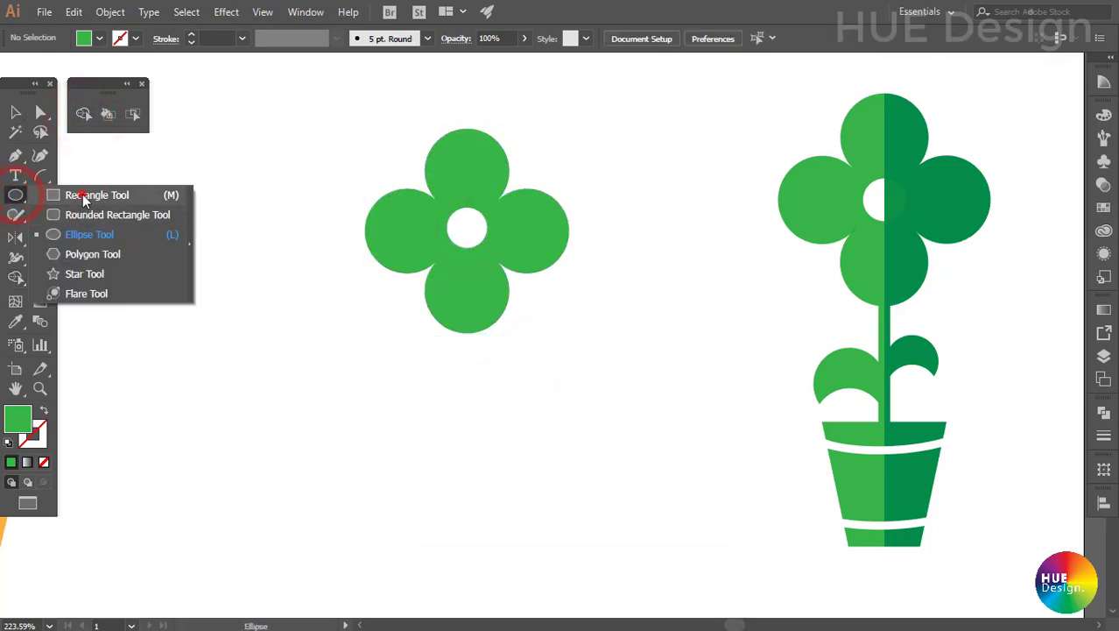
# Draw a tall thin rectangle stem and centre it horizontally under the flower.
pyautogui.click(85, 195)
pyautogui.moveTo(459, 298); pyautogui.dragTo(474, 478)
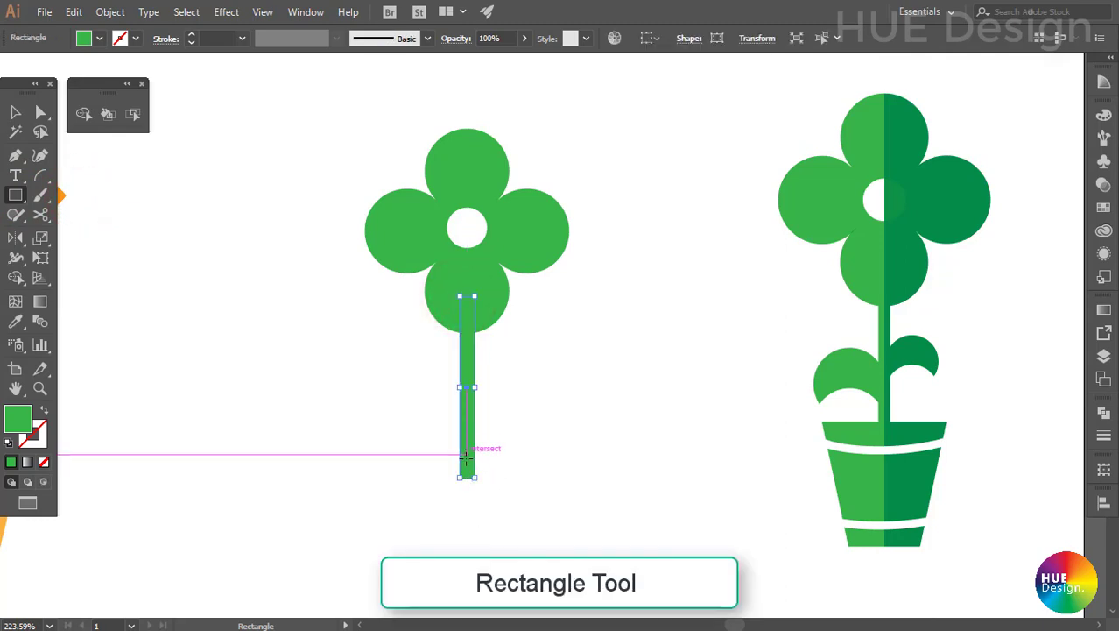
pyautogui.moveTo(341, 135); pyautogui.dragTo(761, 317)
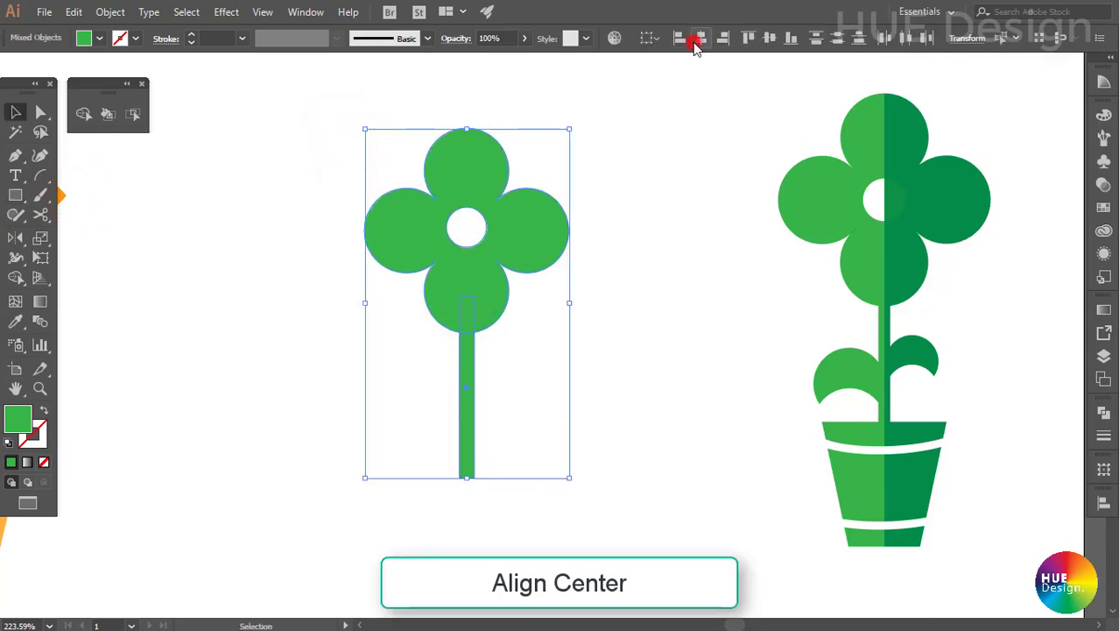
pyautogui.click(650, 260)
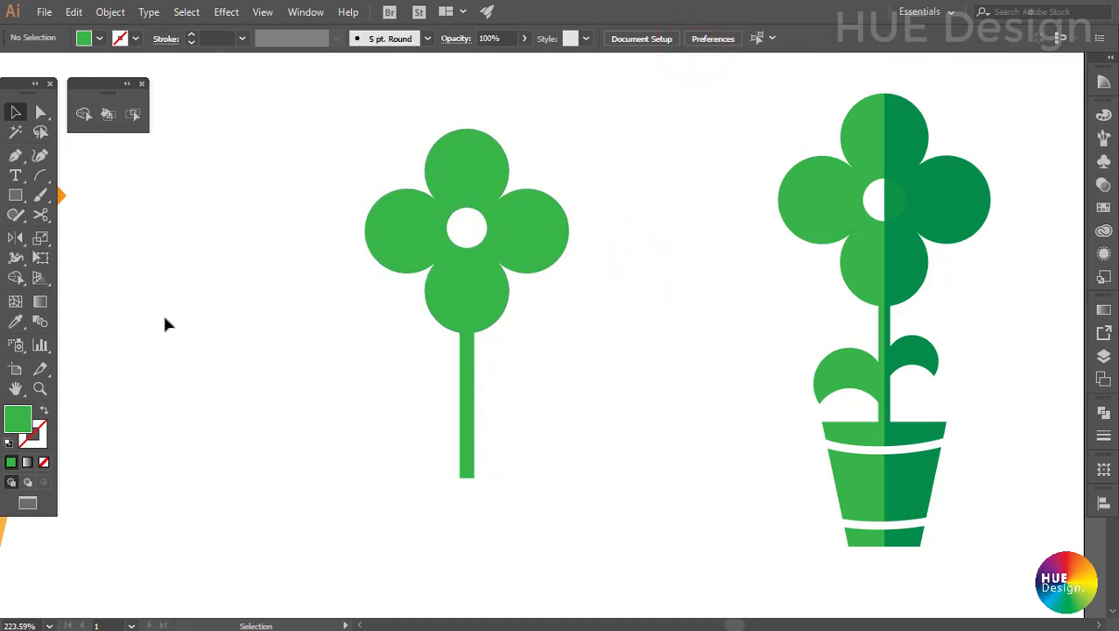
# Draw a square below the stem and taper its bottom into a pot with Perspective Distort.
pyautogui.click(15, 195)
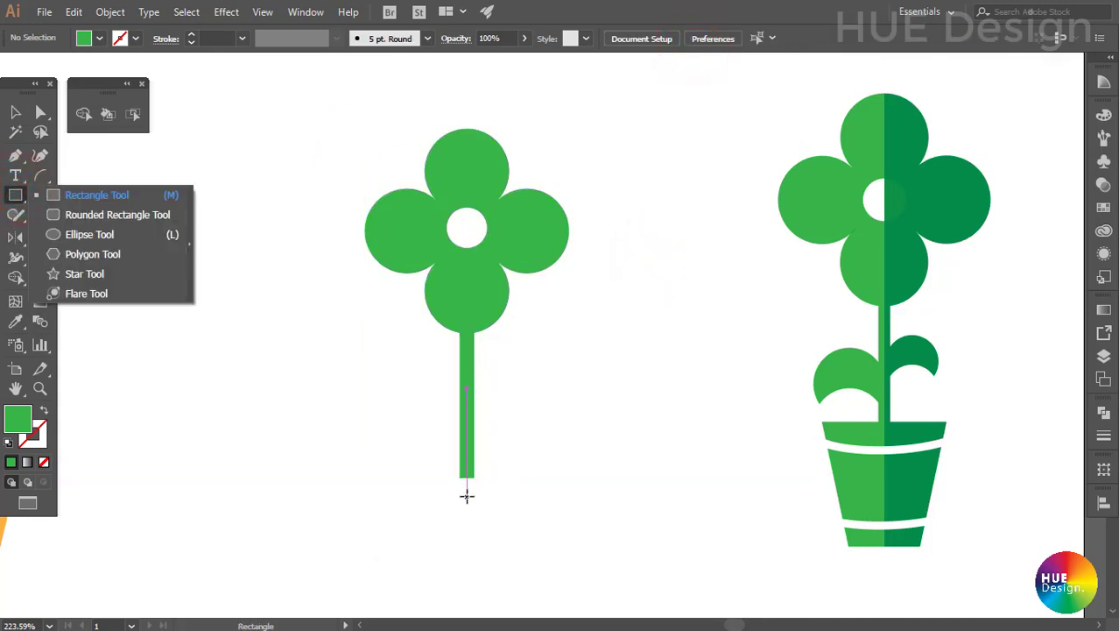
pyautogui.moveTo(466, 512); pyautogui.dragTo(533, 446)
pyautogui.click(40, 256)
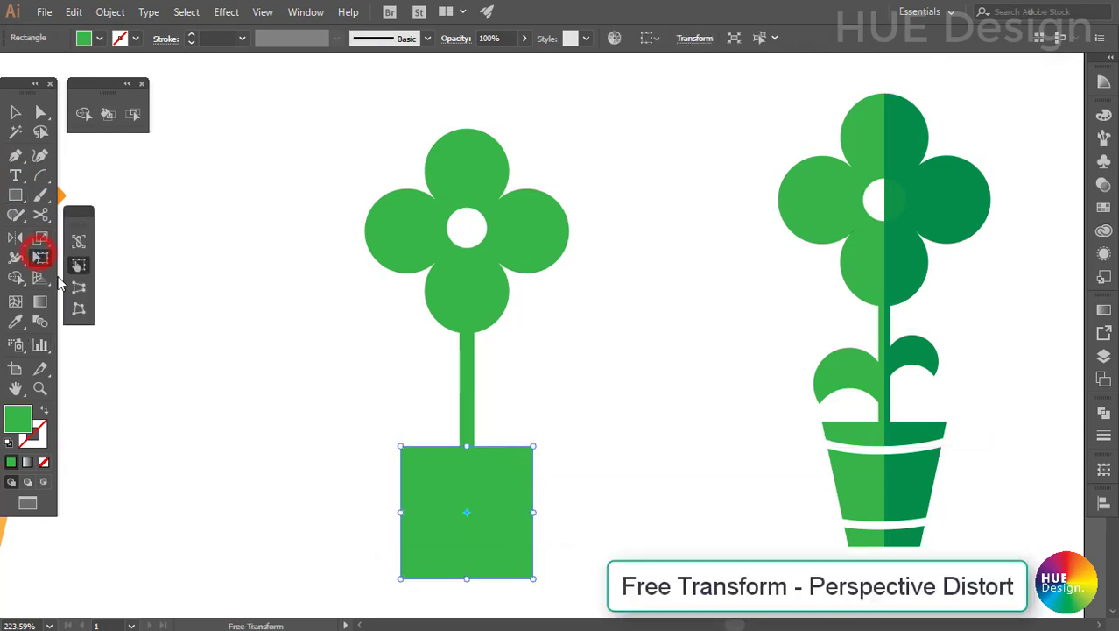
pyautogui.moveTo(534, 578); pyautogui.dragTo(502, 578)
pyautogui.press('v')
pyautogui.click(580, 512)
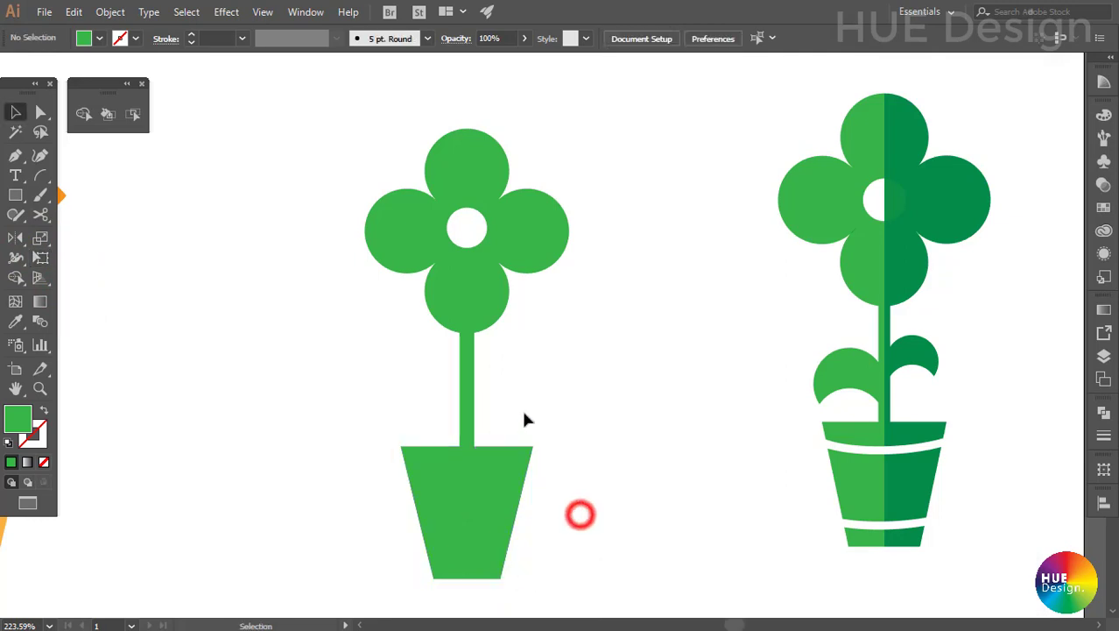
pyautogui.click(552, 388)
pyautogui.moveTo(15, 194); pyautogui.dragTo(82, 218)
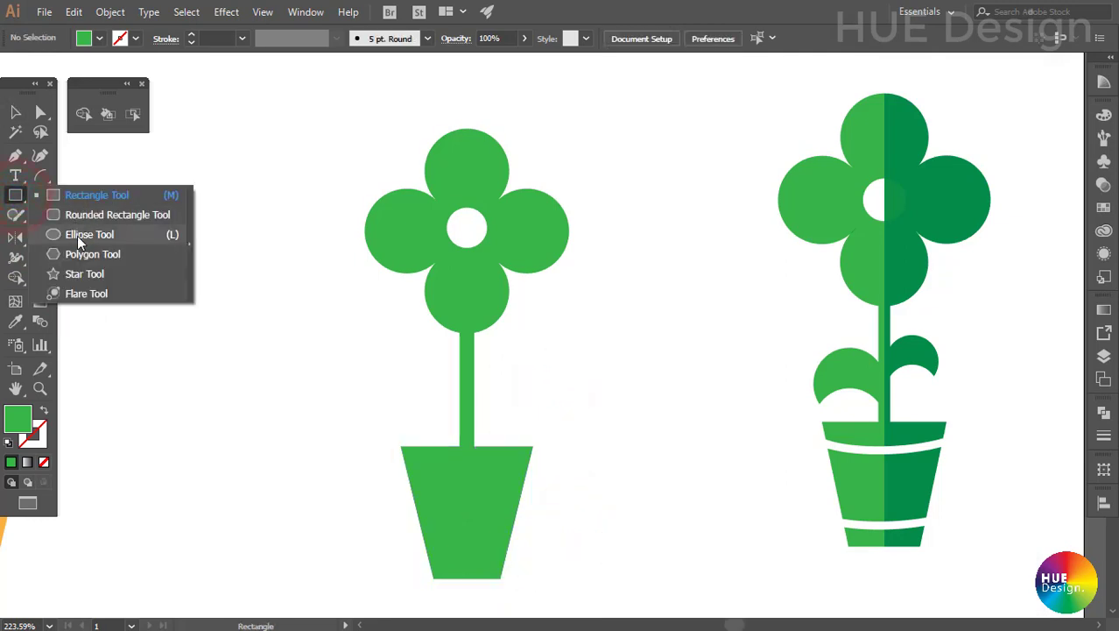
# Draw two overlapping green circles and erase the right one, leaving a crescent.
pyautogui.click(77, 236)
pyautogui.moveTo(142, 282)
pyautogui.mouseDown()
pyautogui.moveTo(261, 362)
pyautogui.moveTo(290, 347)
pyautogui.mouseUp()
pyautogui.hotkey('ctrl', 'z')
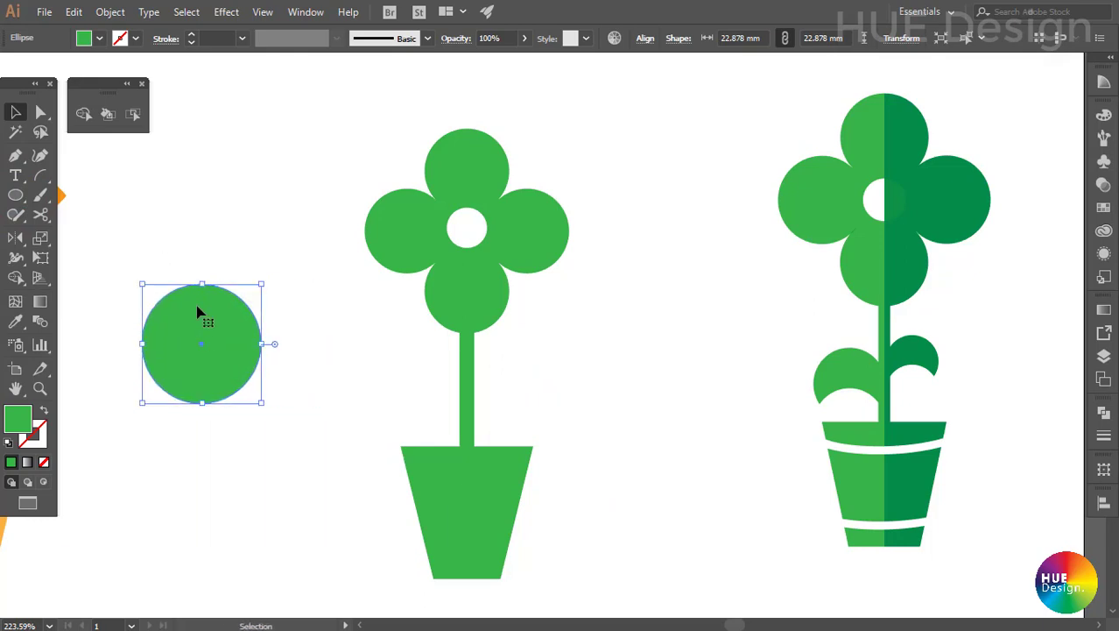
pyautogui.moveTo(207, 326)
pyautogui.mouseDown()
pyautogui.moveTo(271, 345)
pyautogui.moveTo(248, 341)
pyautogui.mouseUp()
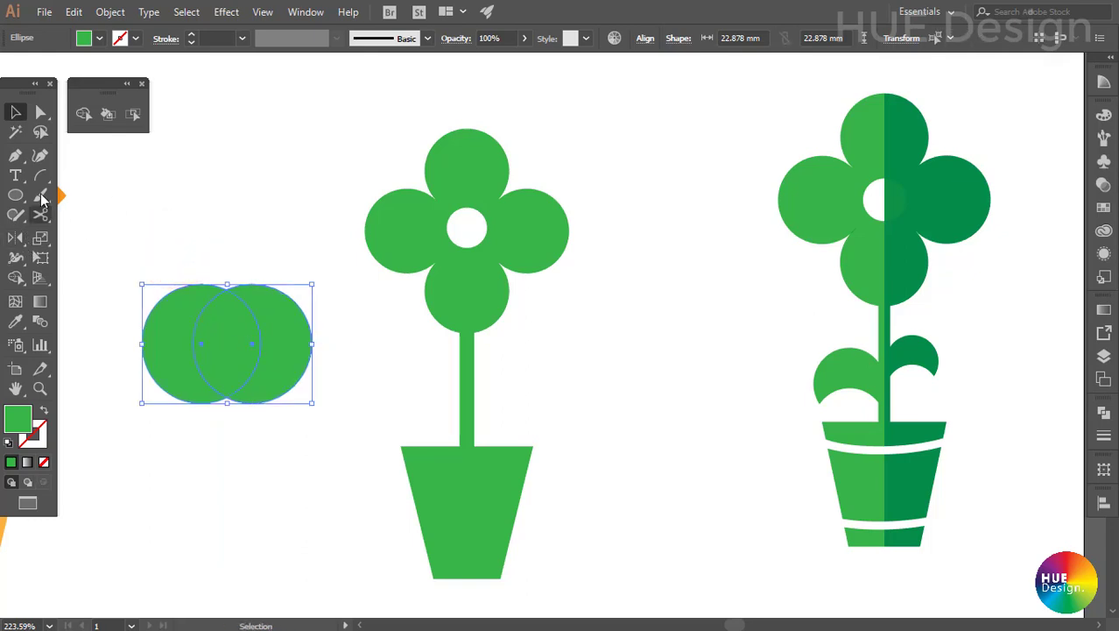
pyautogui.click(83, 113)
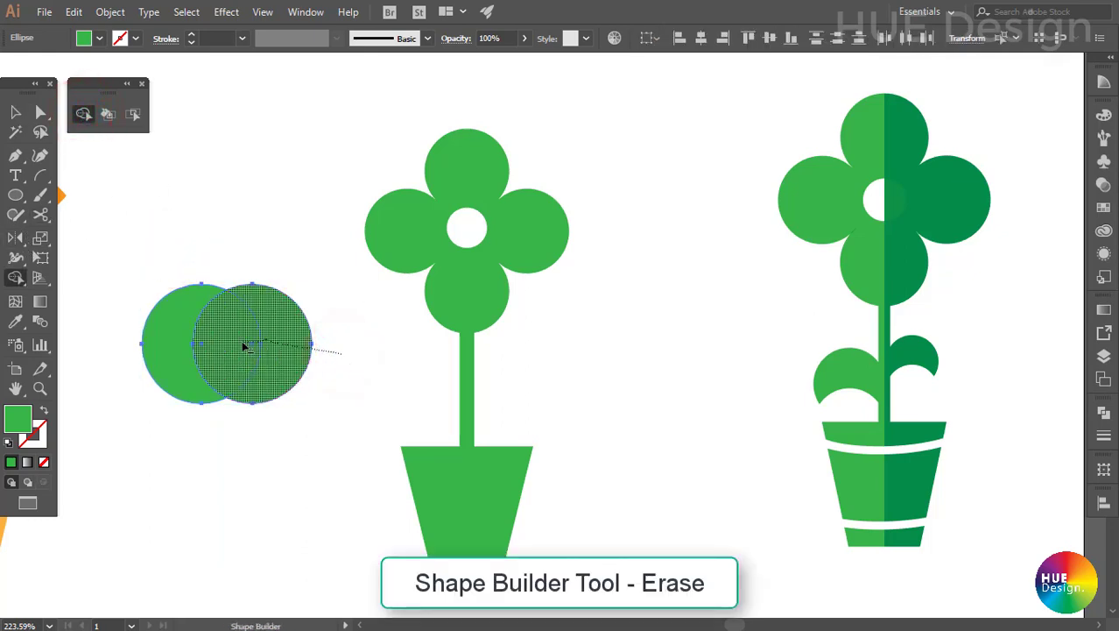
pyautogui.moveTo(269, 344); pyautogui.dragTo(237, 345)
# Rotate, shrink and place the crescent leaf upright on the stem's right side.
pyautogui.moveTo(250, 295); pyautogui.dragTo(254, 329)
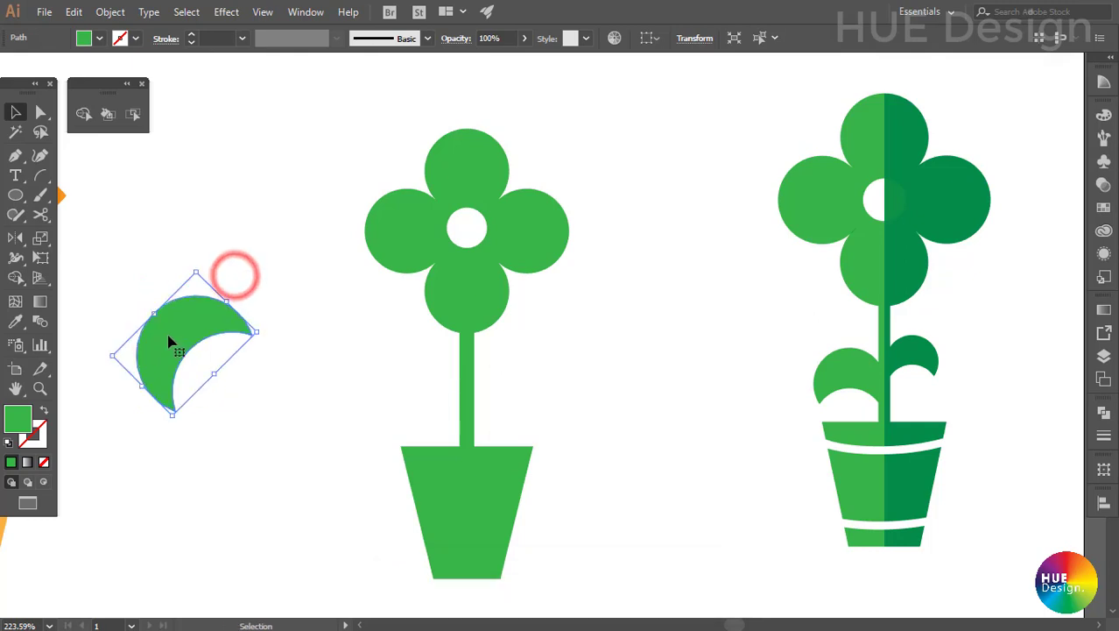
pyautogui.moveTo(164, 333)
pyautogui.mouseDown()
pyautogui.moveTo(575, 355)
pyautogui.moveTo(585, 383)
pyautogui.mouseUp()
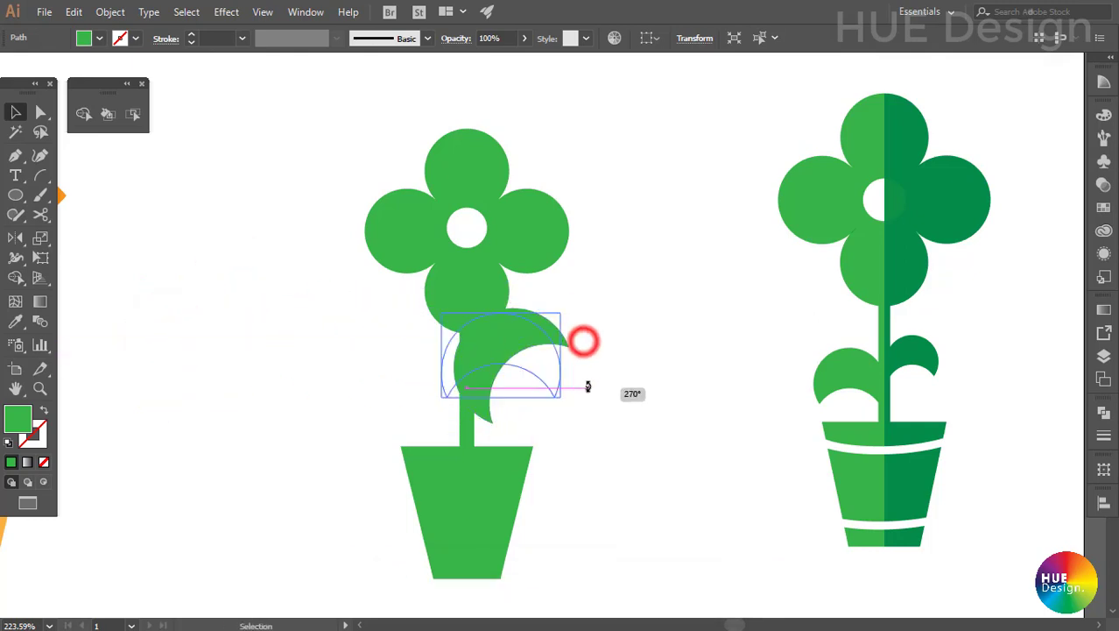
pyautogui.moveTo(483, 345); pyautogui.dragTo(510, 375)
pyautogui.moveTo(585, 342); pyautogui.dragTo(545, 372)
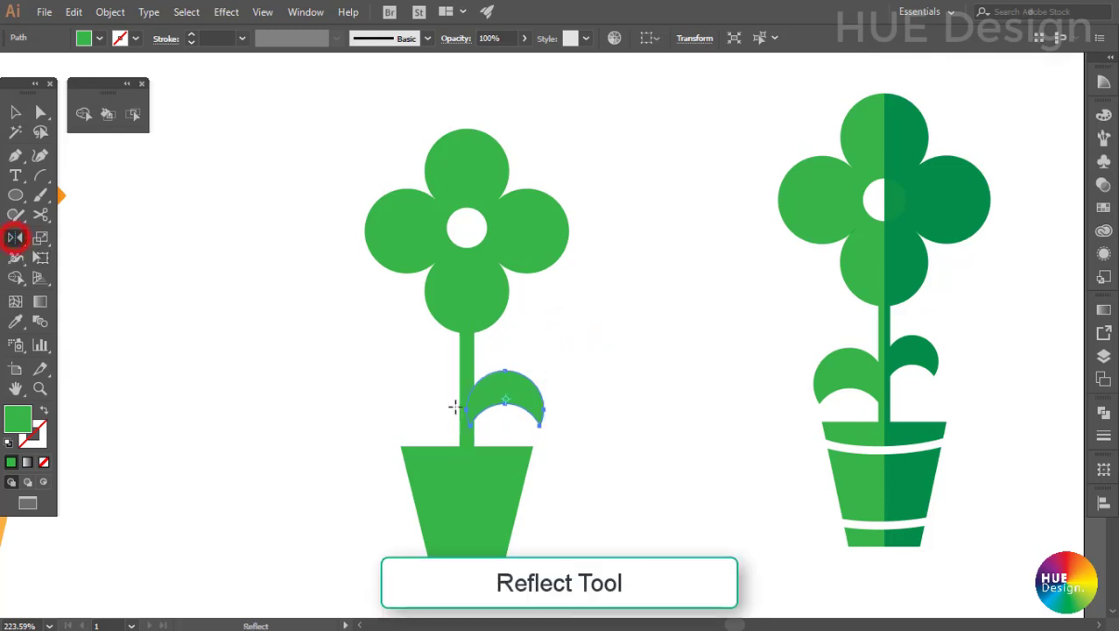
# Mirror a copy of the leaf to the stem's left and shrink both leaves slightly.
pyautogui.moveTo(490, 379)
pyautogui.mouseDown()
pyautogui.moveTo(382, 387)
pyautogui.moveTo(397, 382)
pyautogui.moveTo(367, 354)
pyautogui.mouseUp()
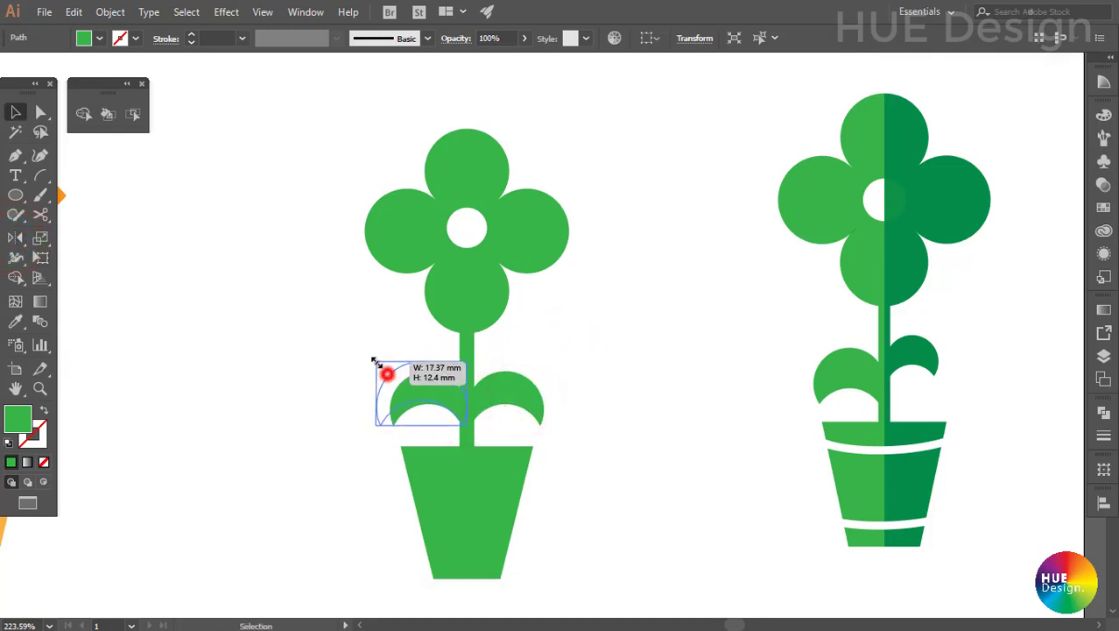
pyautogui.moveTo(379, 364); pyautogui.dragTo(382, 367)
pyautogui.click(513, 383)
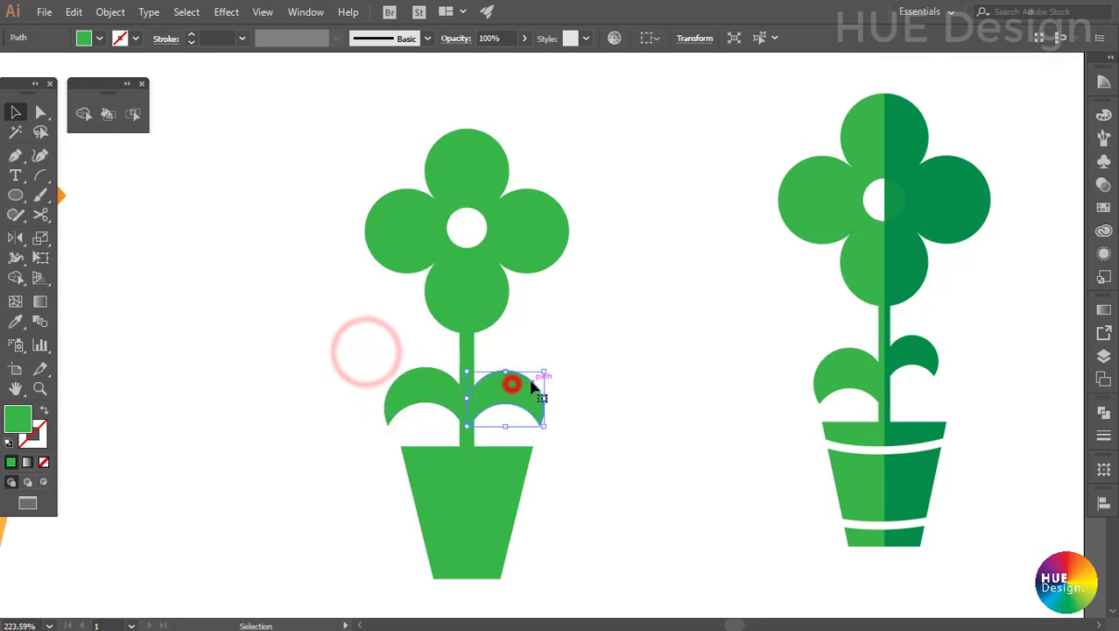
pyautogui.moveTo(544, 371)
pyautogui.mouseDown()
pyautogui.moveTo(523, 386)
pyautogui.moveTo(504, 364)
pyautogui.mouseUp()
pyautogui.click(589, 387)
pyautogui.click(600, 355)
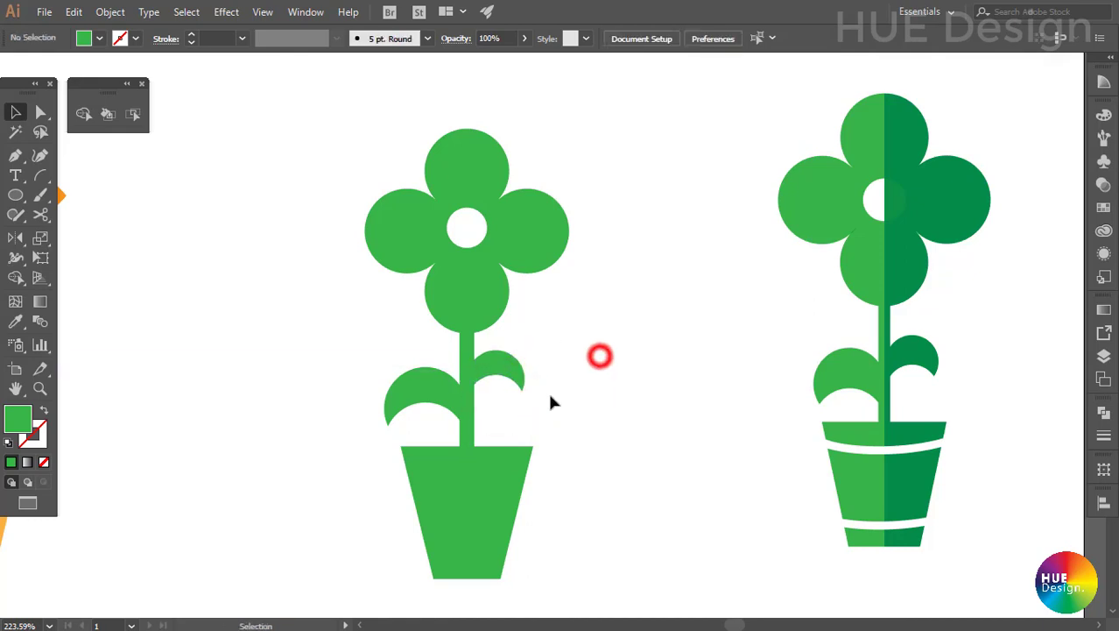
# Draw an arc, rotate it over the pot, bend it with Perspective Distort, and copy it downward.
pyautogui.moveTo(228, 387); pyautogui.dragTo(354, 462)
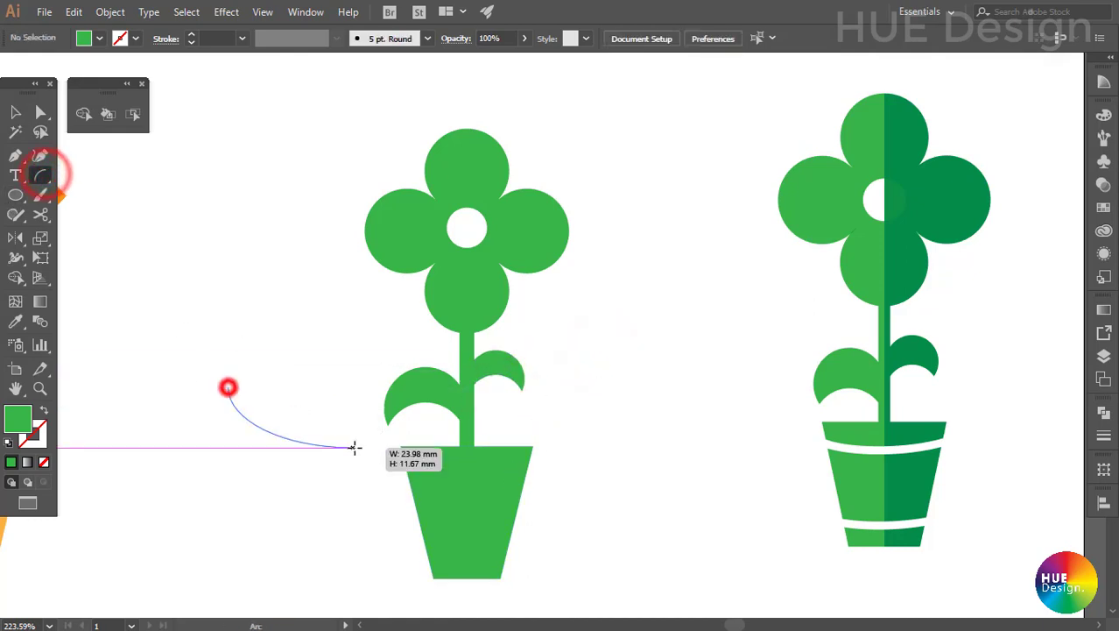
pyautogui.press('v')
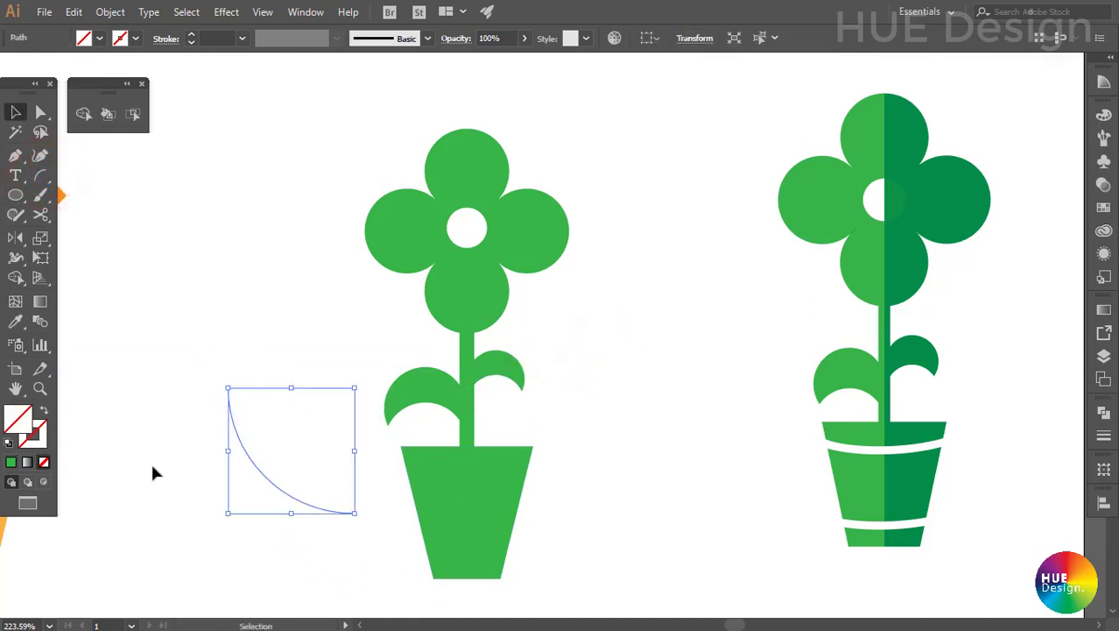
pyautogui.moveTo(362, 518)
pyautogui.mouseDown()
pyautogui.moveTo(384, 450)
pyautogui.moveTo(519, 480)
pyautogui.mouseUp()
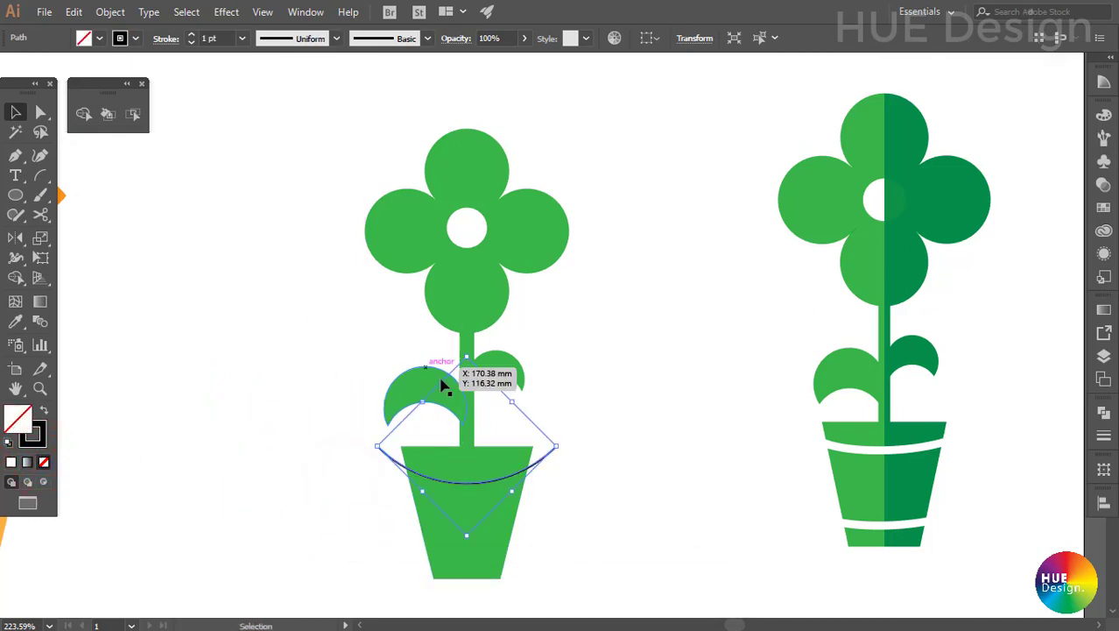
pyautogui.click(40, 258)
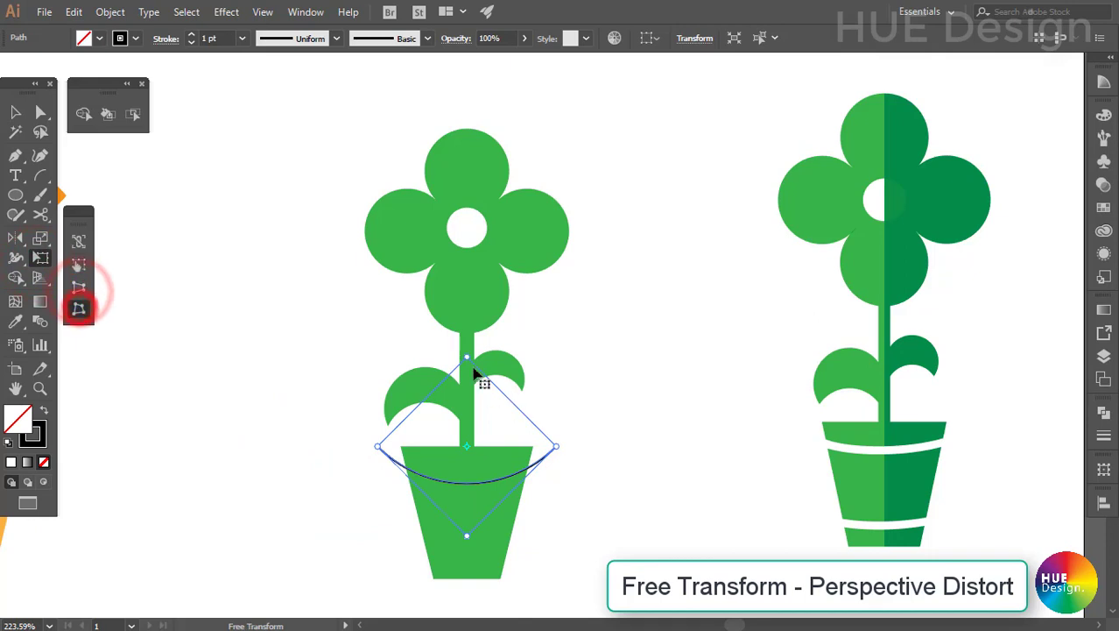
pyautogui.moveTo(473, 366); pyautogui.dragTo(474, 429)
pyautogui.press('v')
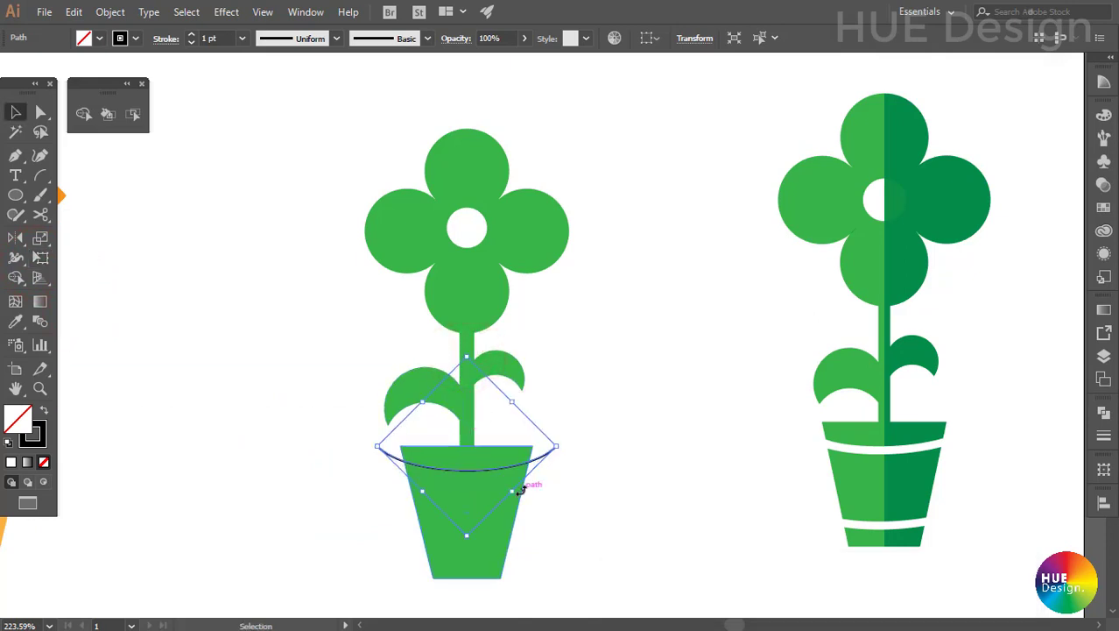
pyautogui.moveTo(545, 462); pyautogui.dragTo(542, 539)
# Select the pot with all arcs and erase the arc pieces sticking out past the pot.
pyautogui.click(583, 493)
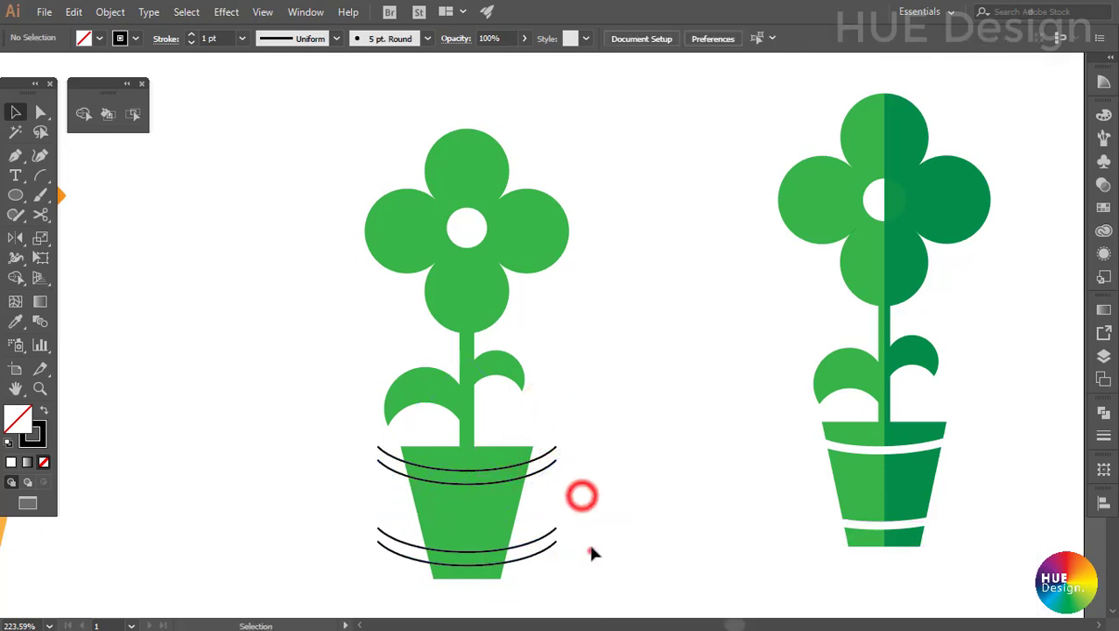
pyautogui.moveTo(590, 543); pyautogui.dragTo(544, 421)
pyautogui.moveTo(606, 554); pyautogui.dragTo(452, 467)
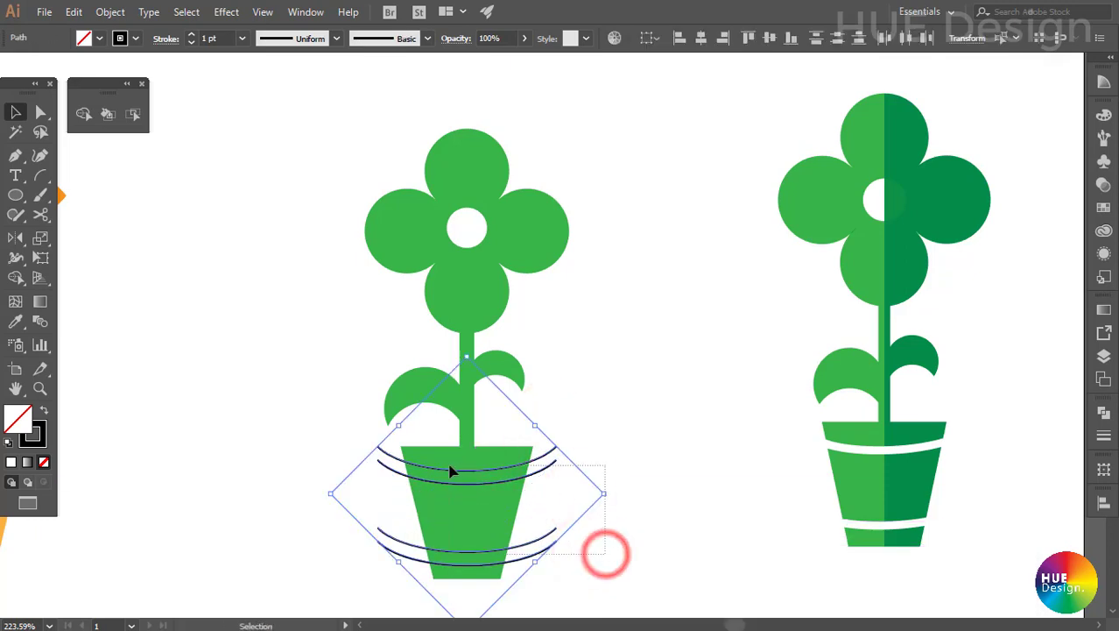
pyautogui.click(592, 522)
pyautogui.moveTo(591, 545)
pyautogui.mouseDown()
pyautogui.moveTo(512, 491)
pyautogui.moveTo(510, 465)
pyautogui.mouseUp()
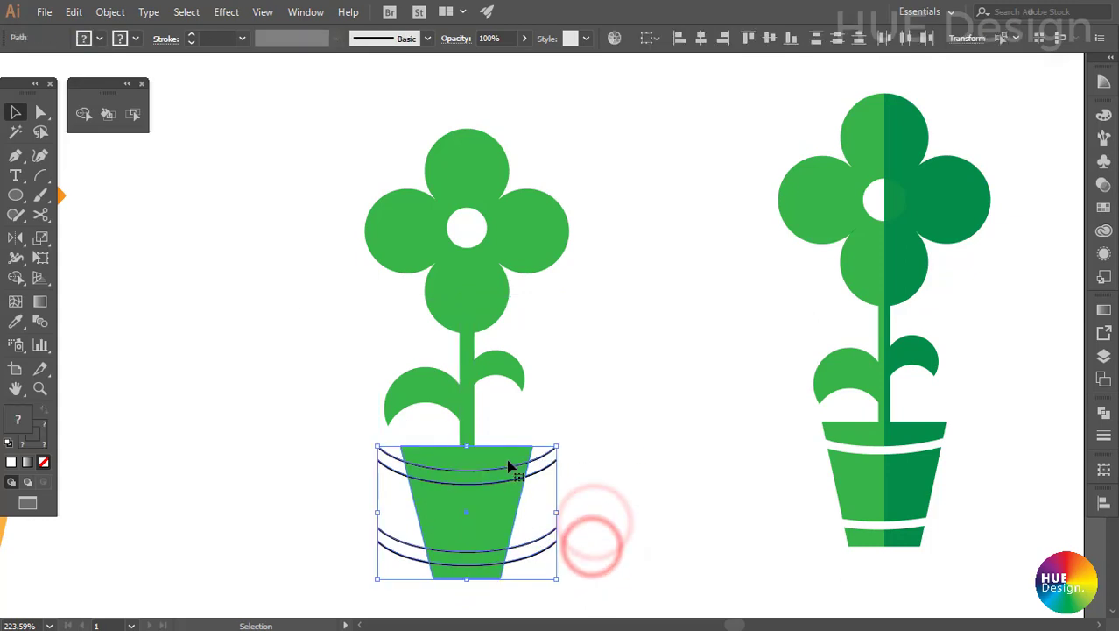
pyautogui.click(83, 114)
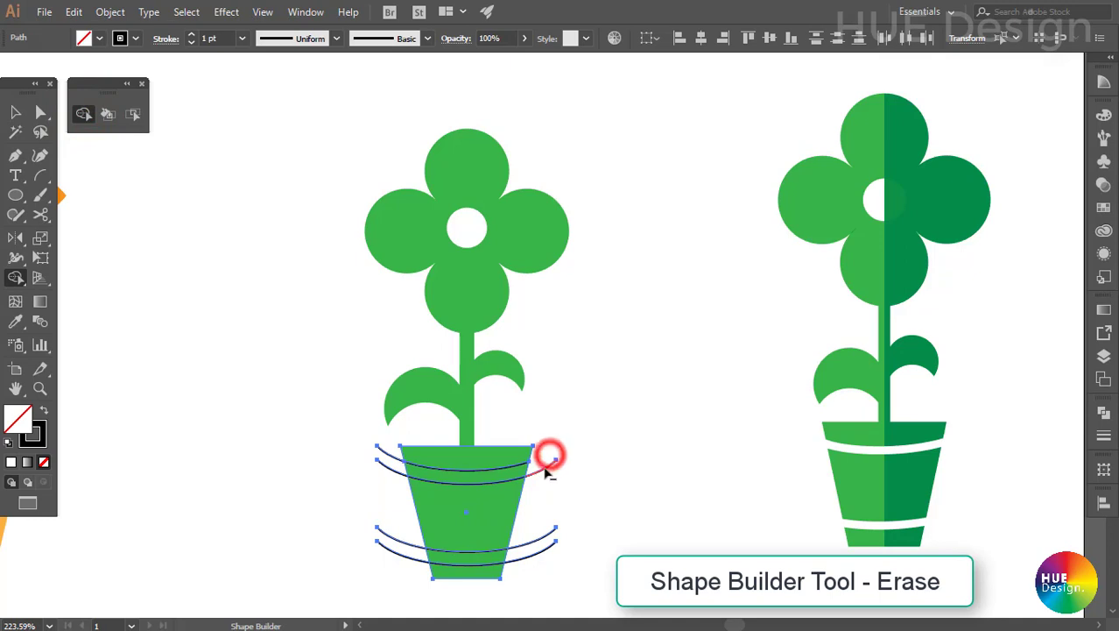
pyautogui.moveTo(547, 473); pyautogui.dragTo(512, 463)
pyautogui.moveTo(544, 525); pyautogui.dragTo(385, 538)
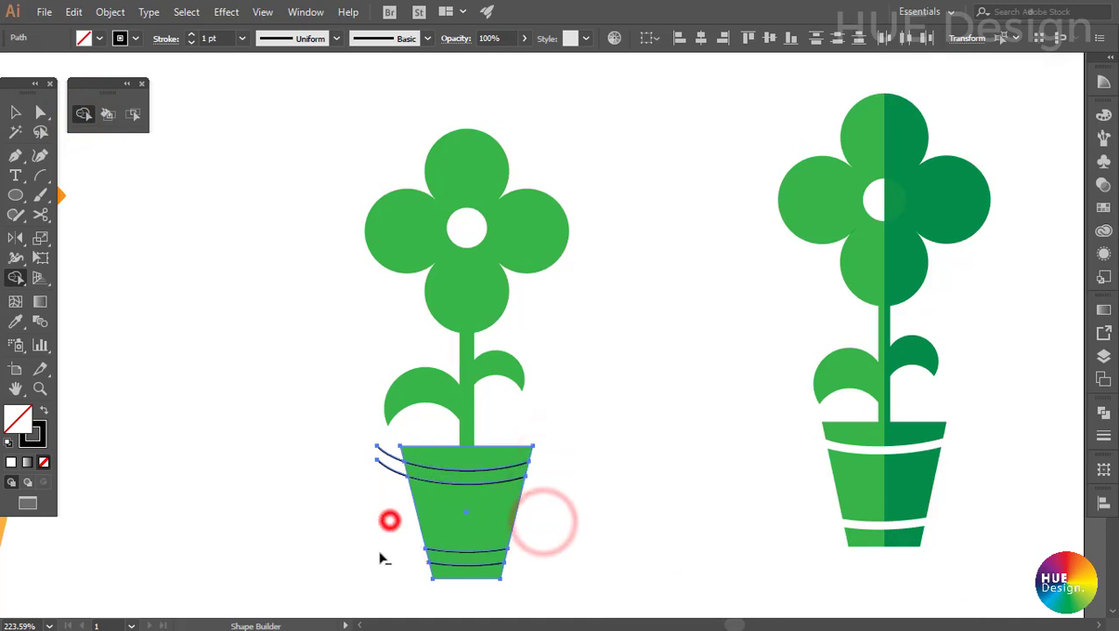
# Erase the areas between each arc pair to open two white bands across the pot.
pyautogui.moveTo(381, 436); pyautogui.dragTo(387, 480)
pyautogui.keyDown('alt'); pyautogui.click(429, 473); pyautogui.keyUp('alt')
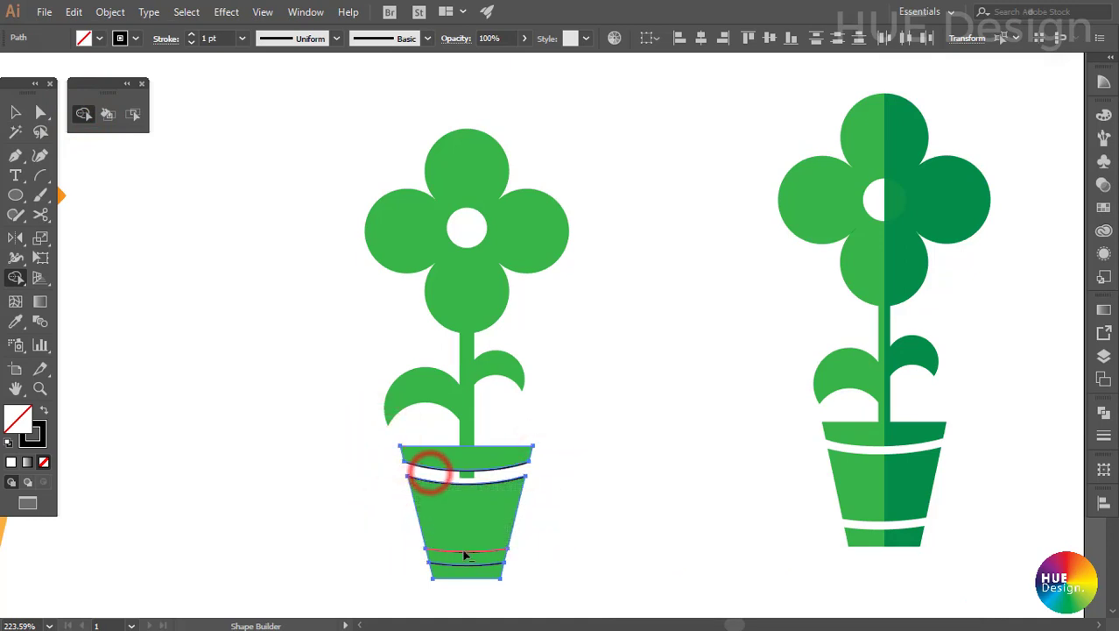
pyautogui.keyDown('alt'); pyautogui.click(465, 554); pyautogui.keyUp('alt')
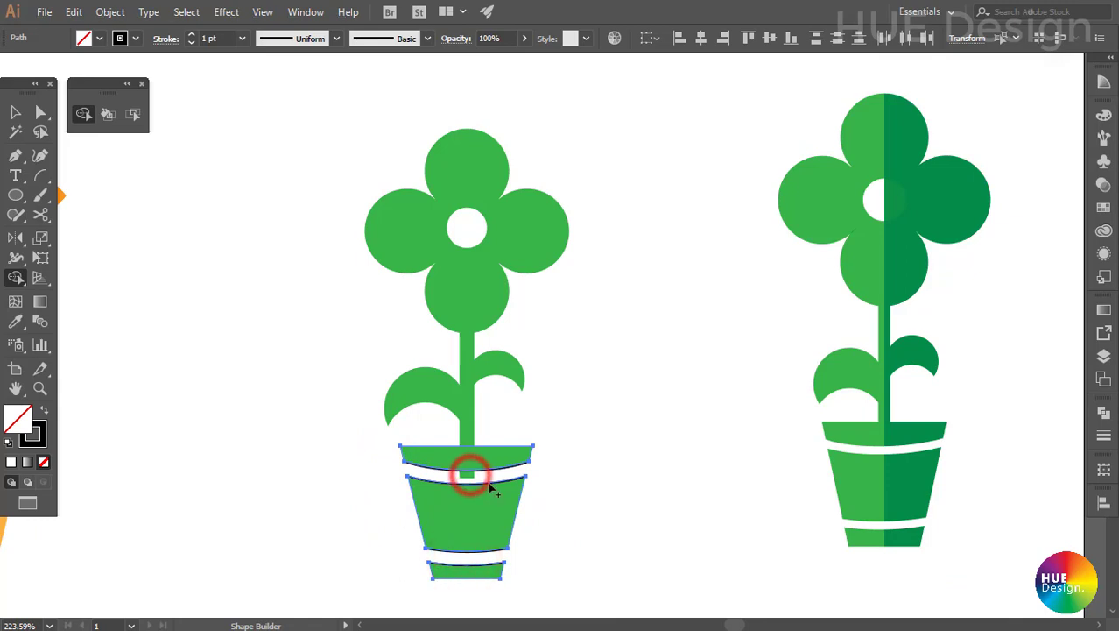
pyautogui.press('v')
pyautogui.click(626, 482)
pyautogui.click(462, 439)
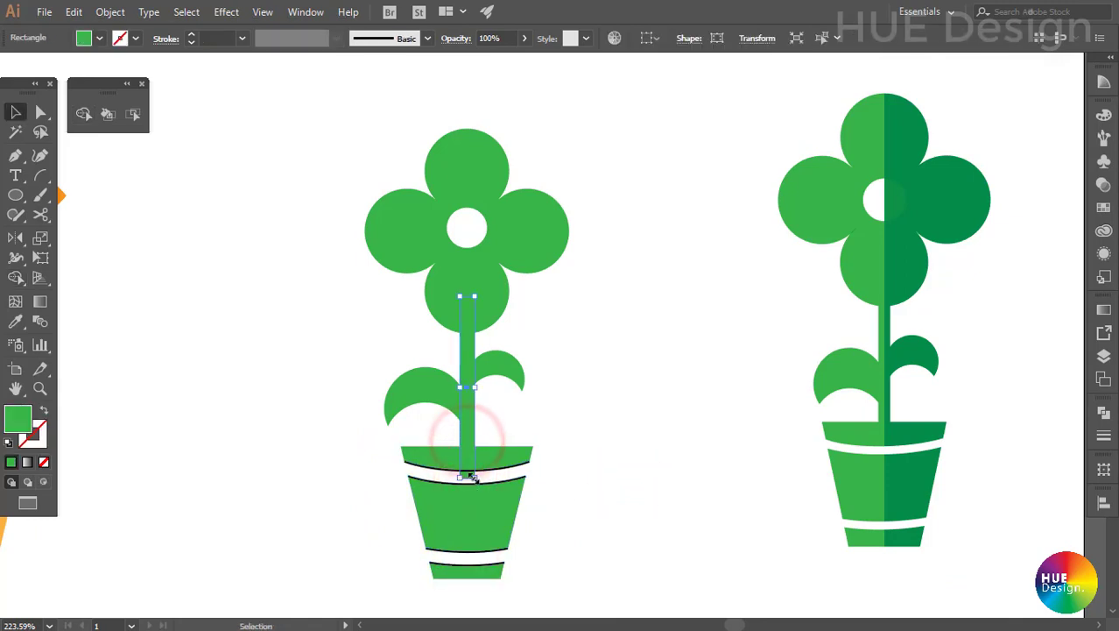
# Shorten the stem so it ends at the pot's rim.
pyautogui.moveTo(471, 476); pyautogui.dragTo(469, 457)
pyautogui.click(610, 438)
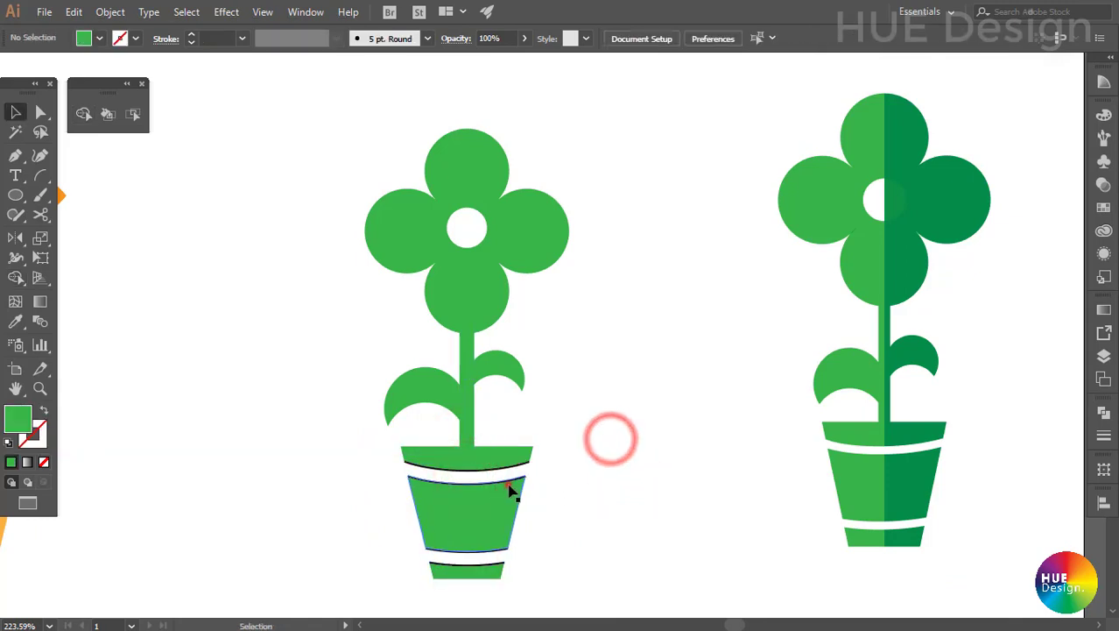
pyautogui.click(508, 484)
pyautogui.click(600, 475)
# Delete the leftover black arcs on the top and bottom bands.
pyautogui.click(519, 473)
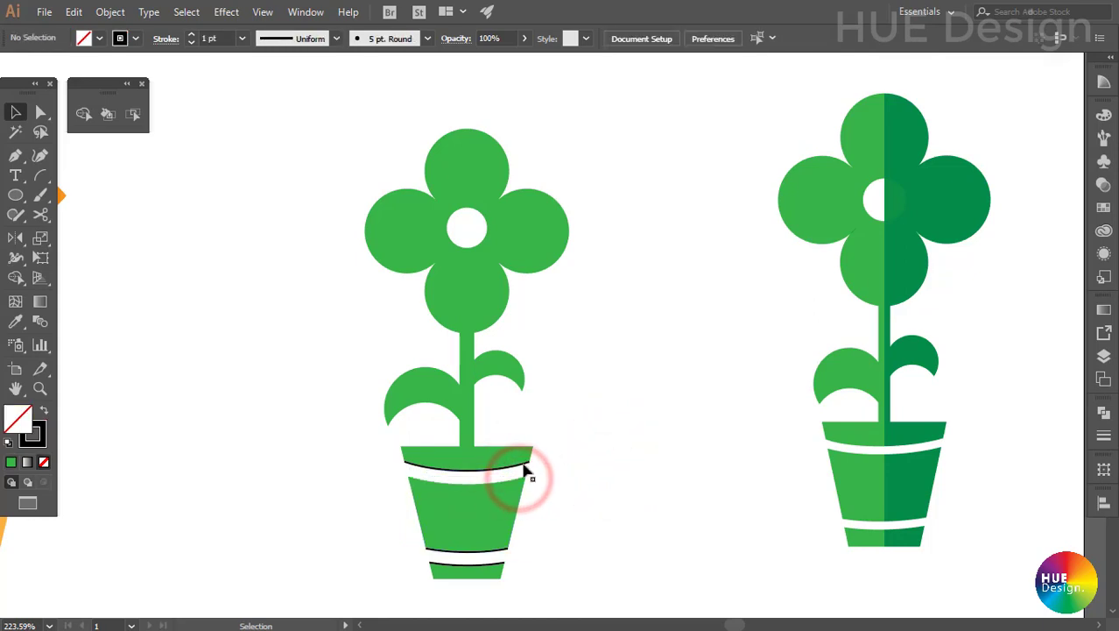
pyautogui.click(445, 469)
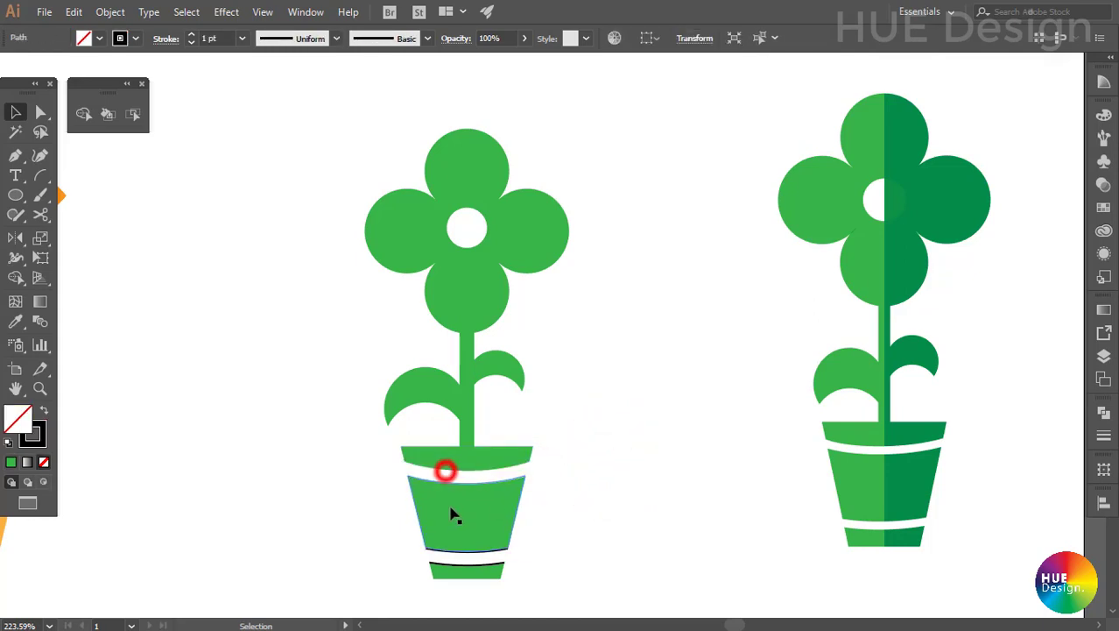
pyautogui.press('Delete')
pyautogui.click(454, 550)
pyautogui.press('Delete')
pyautogui.click(560, 534)
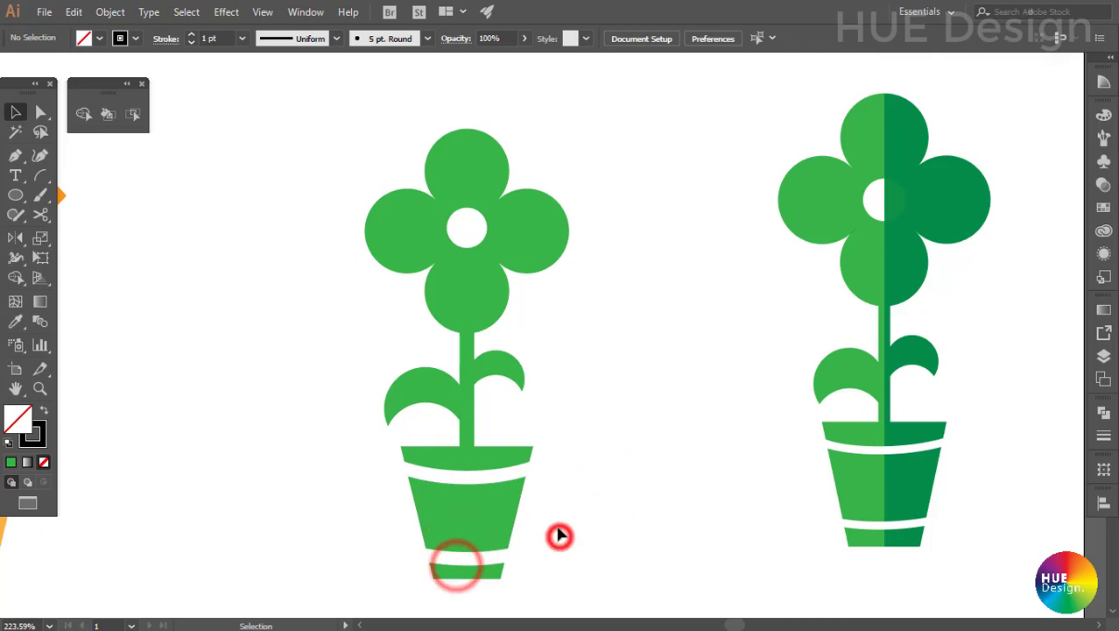
# Merge the petals, stem and leaves into one shape with Shape Builder.
pyautogui.moveTo(350, 133); pyautogui.dragTo(519, 582)
pyautogui.click(83, 114)
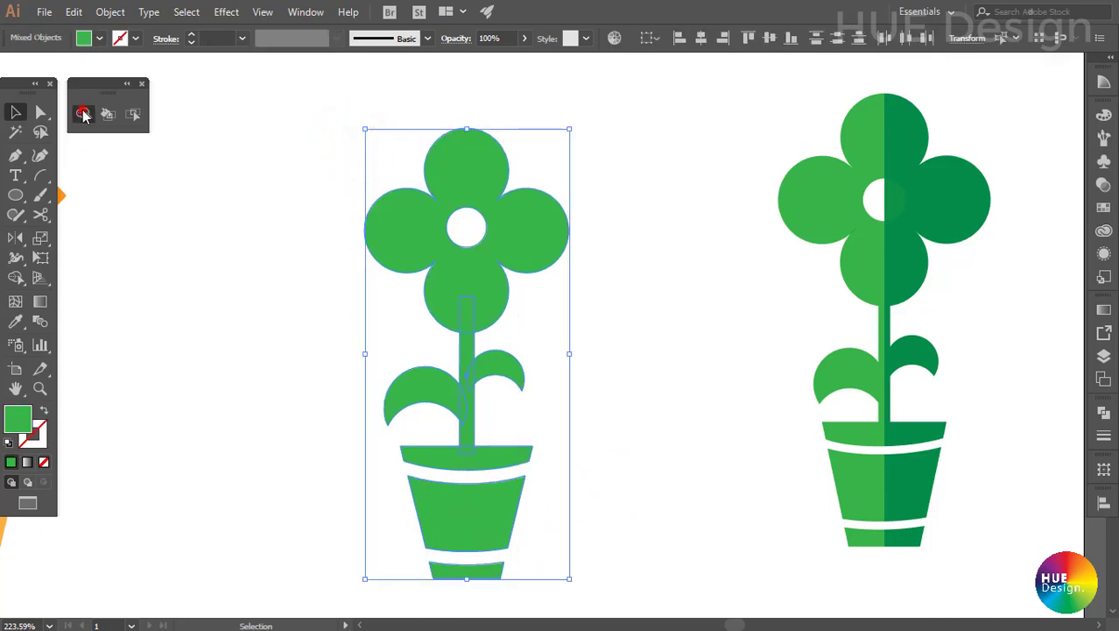
pyautogui.moveTo(471, 279)
pyautogui.mouseDown()
pyautogui.moveTo(469, 377)
pyautogui.moveTo(455, 400)
pyautogui.moveTo(488, 371)
pyautogui.mouseUp()
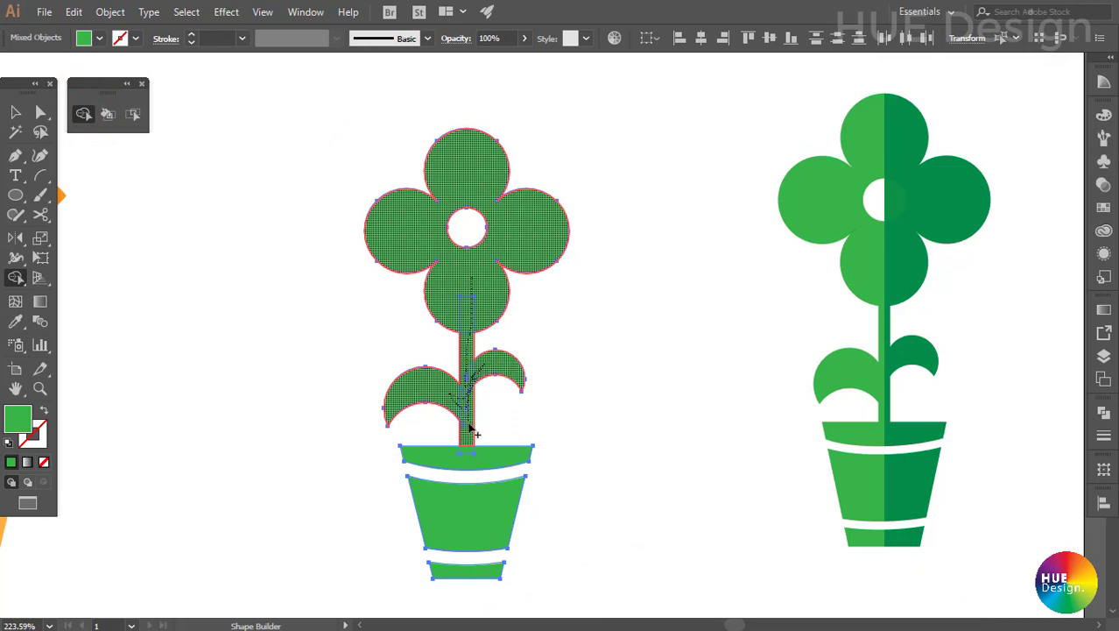
pyautogui.moveTo(471, 431); pyautogui.dragTo(465, 462)
pyautogui.press('v')
pyautogui.click(293, 280)
pyautogui.moveTo(362, 132)
pyautogui.mouseDown()
pyautogui.moveTo(412, 182)
pyautogui.moveTo(570, 507)
pyautogui.mouseUp()
# Draw a rectangle over the green flower's right half and Shape Builder-erase the part outside the flower.
pyautogui.click(133, 192)
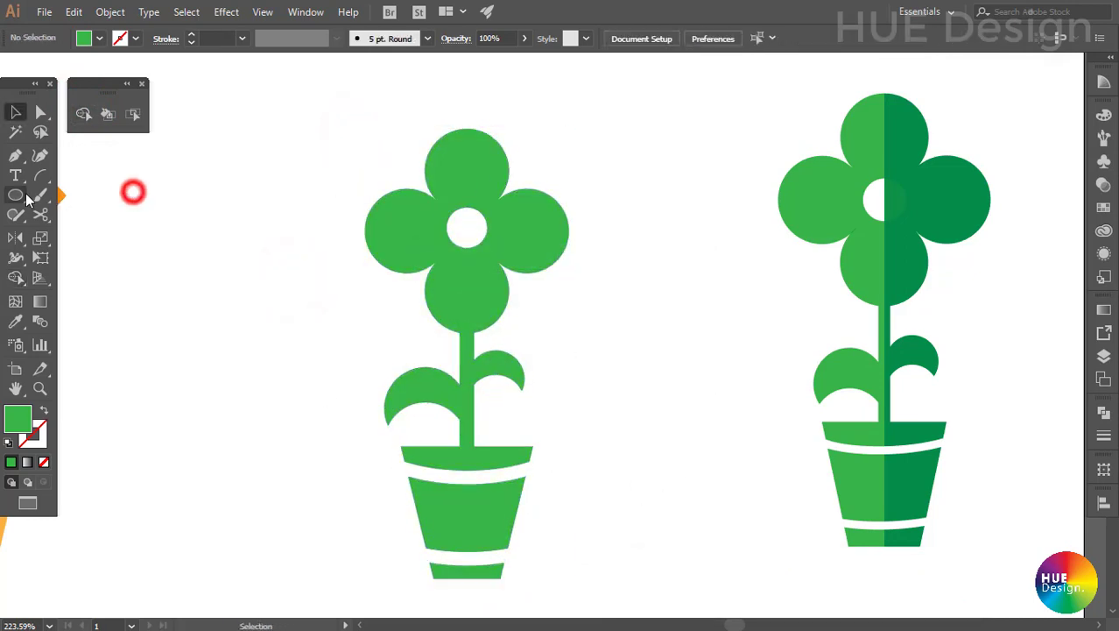
pyautogui.moveTo(16, 194); pyautogui.dragTo(79, 192)
pyautogui.moveTo(467, 118); pyautogui.dragTo(596, 595)
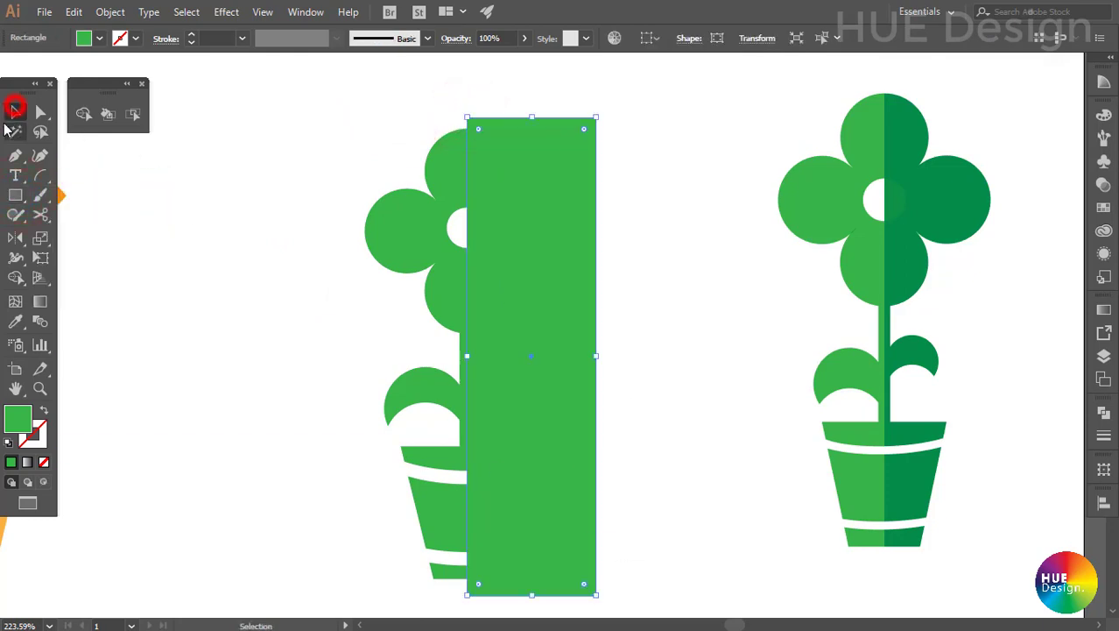
pyautogui.moveTo(395, 107); pyautogui.dragTo(530, 555)
pyautogui.click(83, 112)
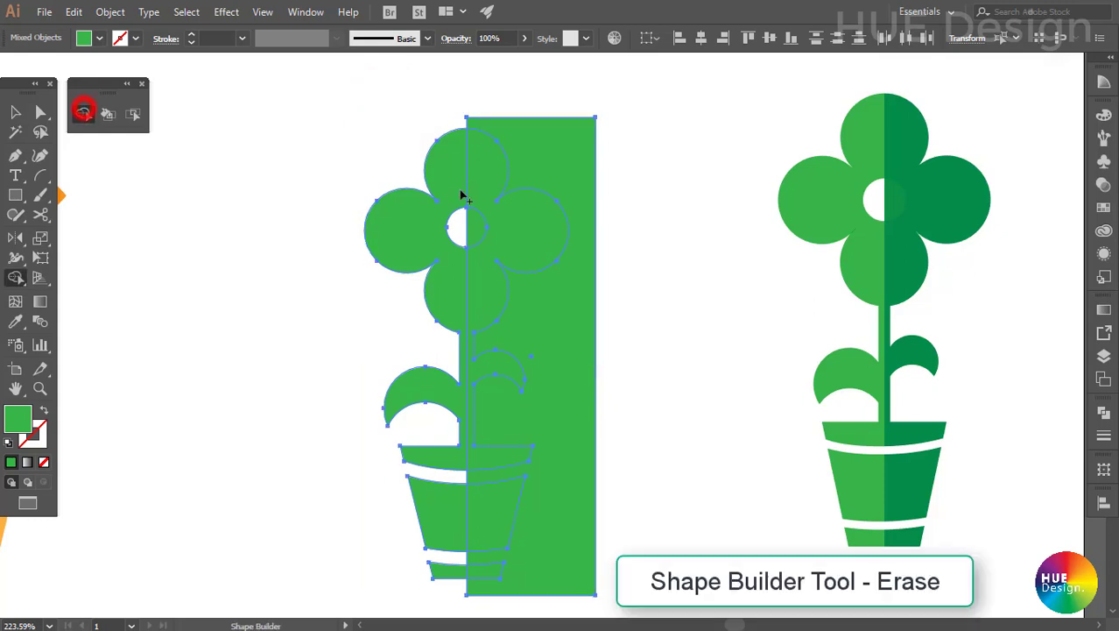
pyautogui.keyDown('alt'); pyautogui.click(565, 167); pyautogui.keyUp('alt')
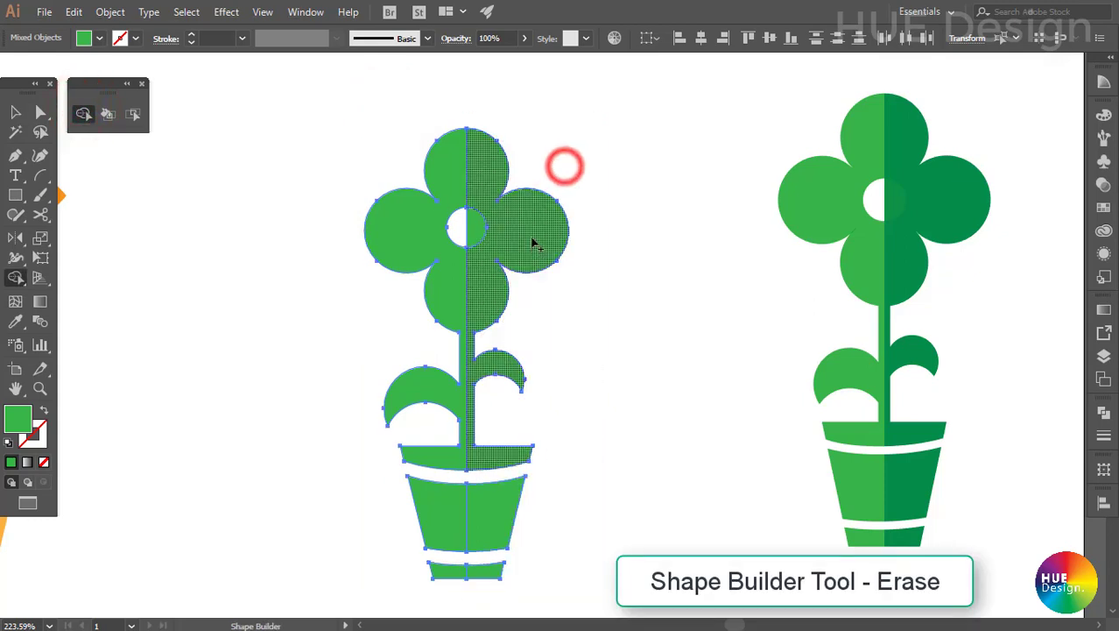
# Group the right halves of the flower, pot and bottom band.
pyautogui.press('v')
pyautogui.click(632, 253)
pyautogui.click(550, 232)
pyautogui.keyDown('shift'); pyautogui.click(485, 508); pyautogui.keyUp('shift')
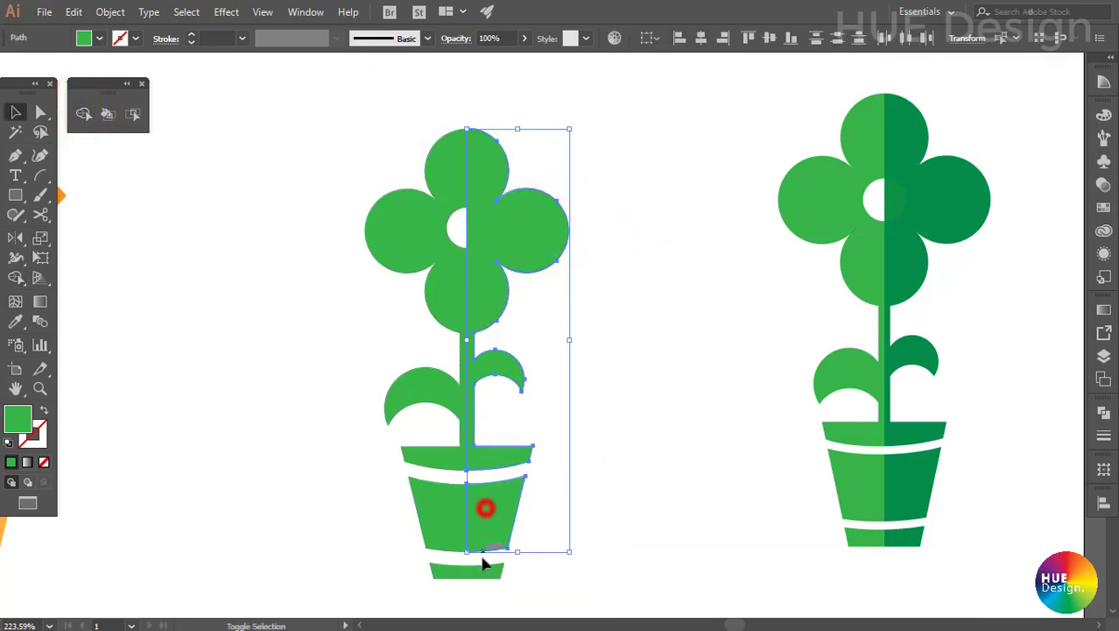
pyautogui.keyDown('shift'); pyautogui.click(482, 573); pyautogui.keyUp('shift')
pyautogui.hotkey('ctrl', 'g')
# Set the right-half group's transparency blend mode to Multiply.
pyautogui.click(1104, 184)
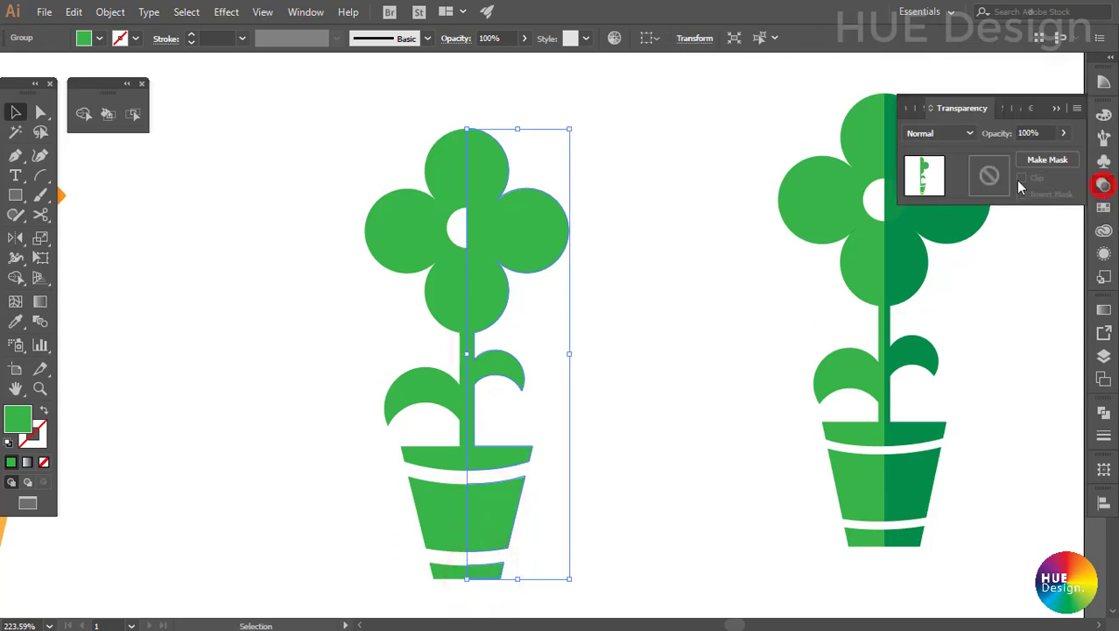
pyautogui.click(970, 133)
pyautogui.click(939, 191)
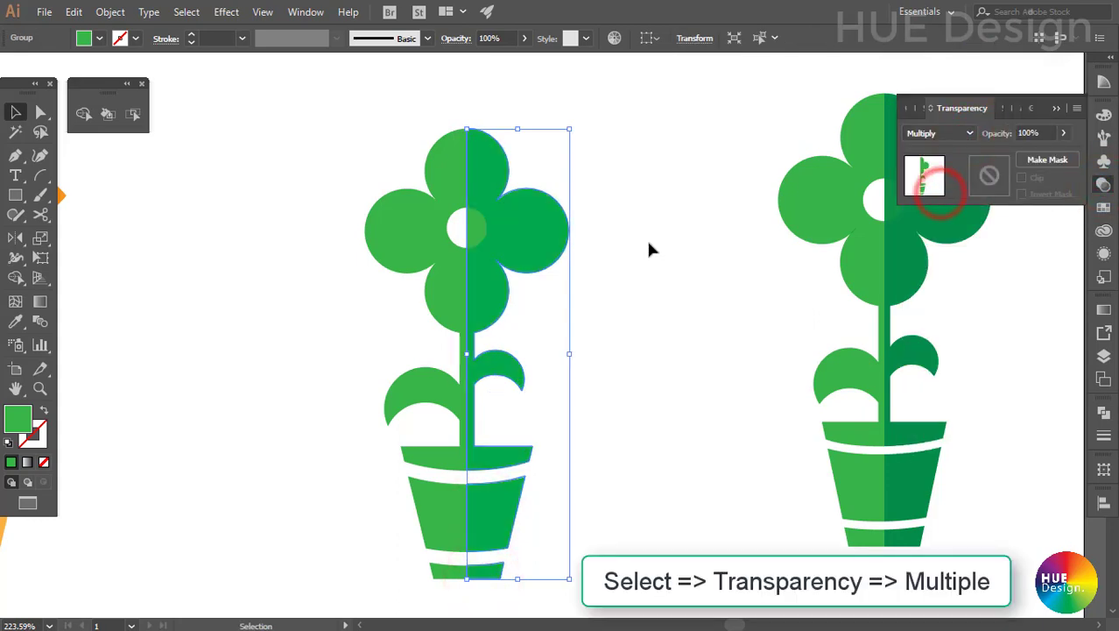
pyautogui.click(1057, 108)
pyautogui.click(654, 285)
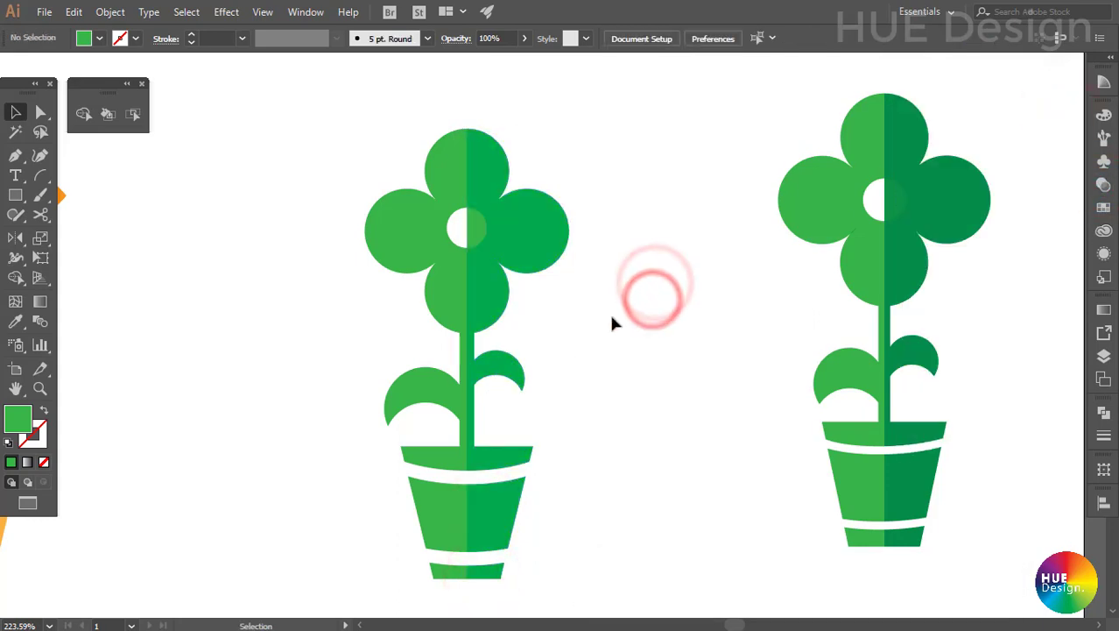
pyautogui.click(430, 253)
# Fill the new flower's left half with light green.
pyautogui.click(1103, 208)
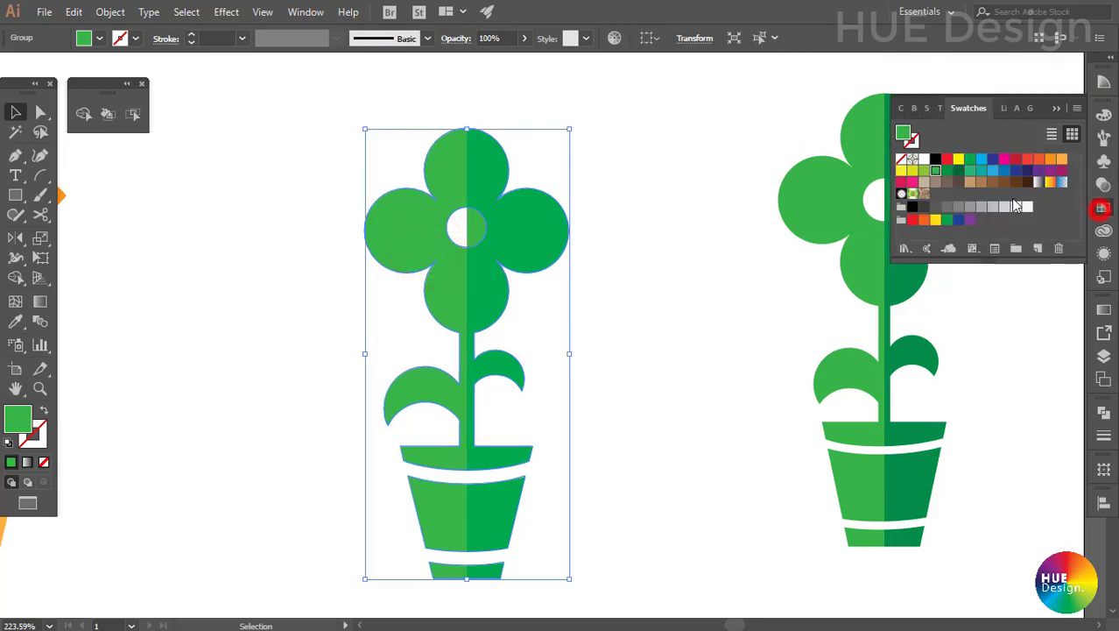
pyautogui.click(924, 172)
pyautogui.click(701, 180)
pyautogui.click(1055, 108)
pyautogui.click(656, 258)
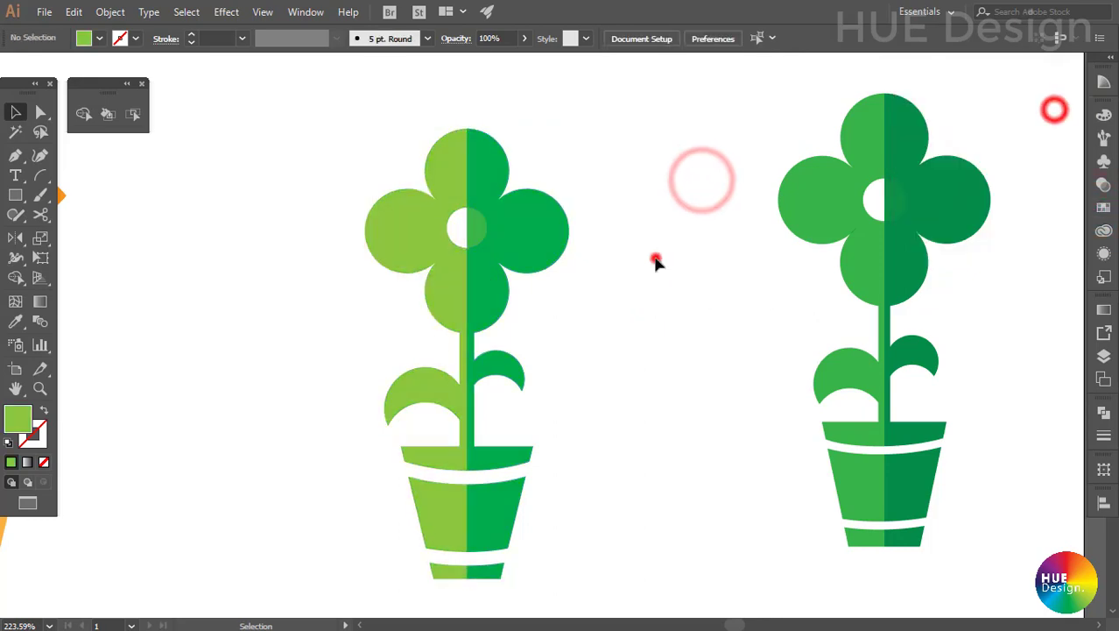
pyautogui.moveTo(303, 158)
pyautogui.mouseDown()
pyautogui.moveTo(541, 515)
pyautogui.moveTo(481, 509)
pyautogui.moveTo(613, 474)
pyautogui.mouseUp()
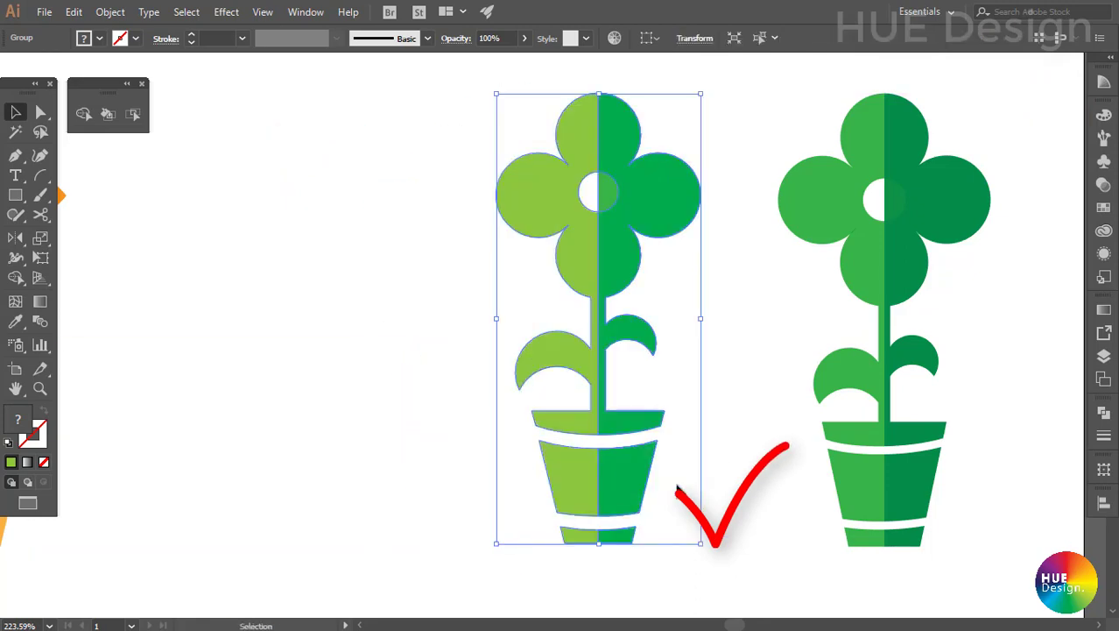
# Zoom out and rearrange the orange and green flower groups into one row.
pyautogui.click(745, 462)
pyautogui.scroll(-2, 637, 457)
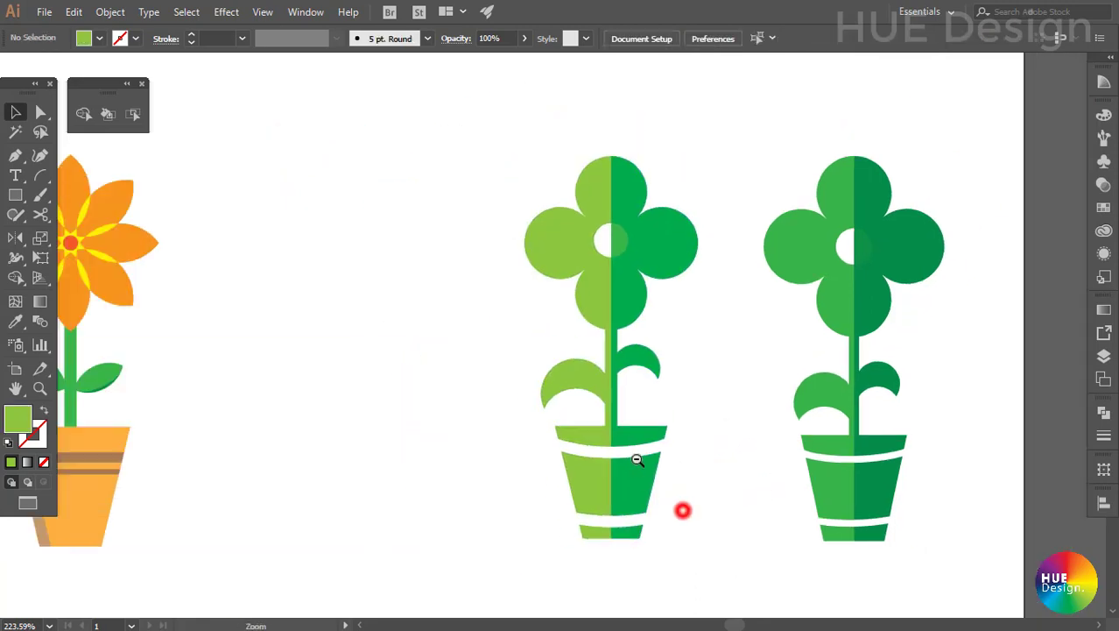
pyautogui.hscroll(-3, 544, 456)
pyautogui.keyDown('ctrl'); pyautogui.keyDown('alt'); pyautogui.click(684, 495); pyautogui.keyUp('alt'); pyautogui.keyUp('ctrl')
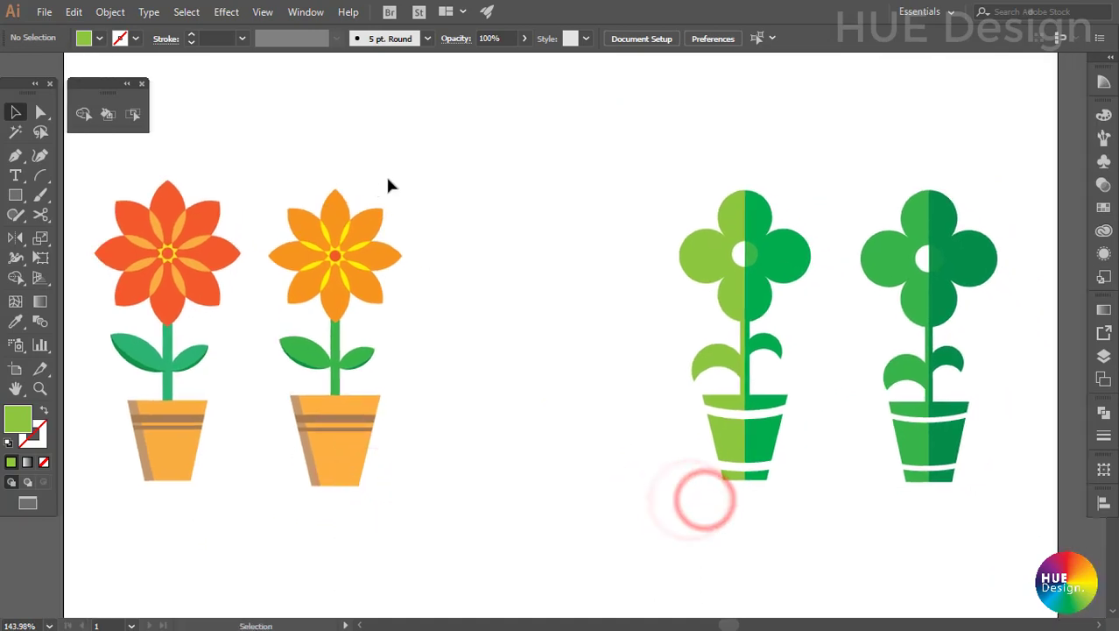
pyautogui.moveTo(196, 271)
pyautogui.mouseDown()
pyautogui.moveTo(343, 462)
pyautogui.moveTo(377, 464)
pyautogui.mouseUp()
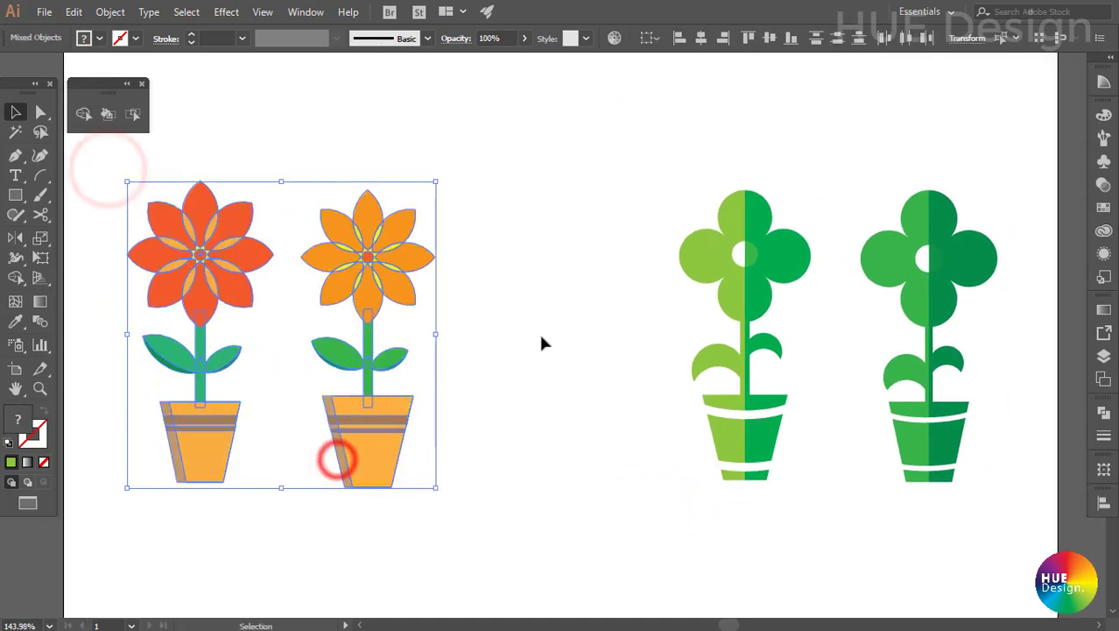
pyautogui.moveTo(608, 175); pyautogui.dragTo(972, 494)
pyautogui.moveTo(949, 451); pyautogui.dragTo(894, 455)
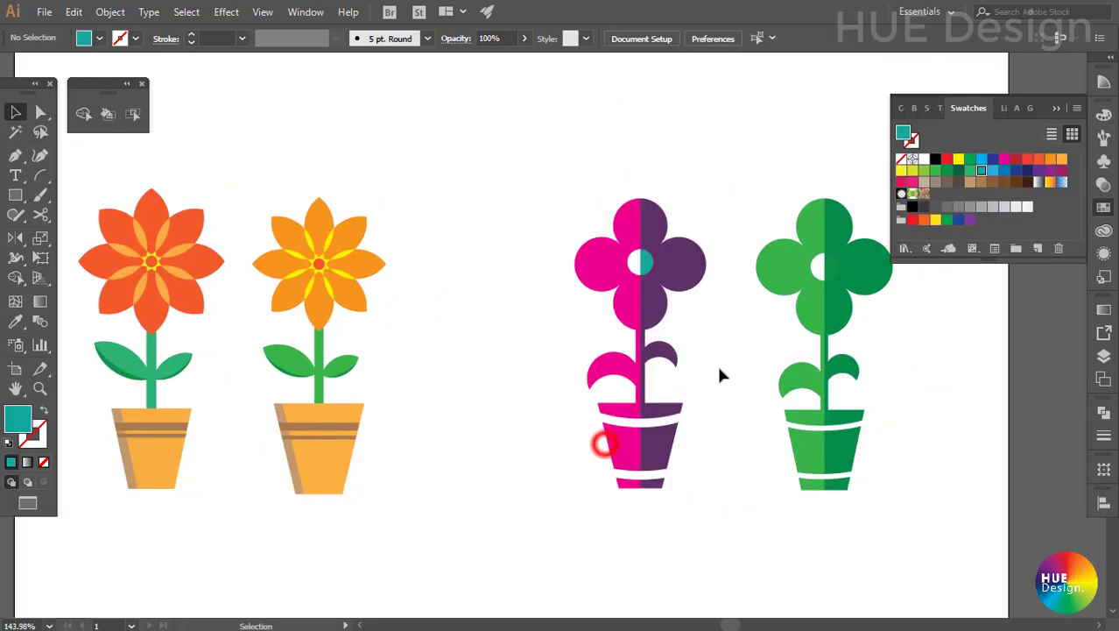
# Enter and exit the magenta-and-purple flower group, then pan and zoom to frame all four flowers.
pyautogui.doubleClick(624, 291)
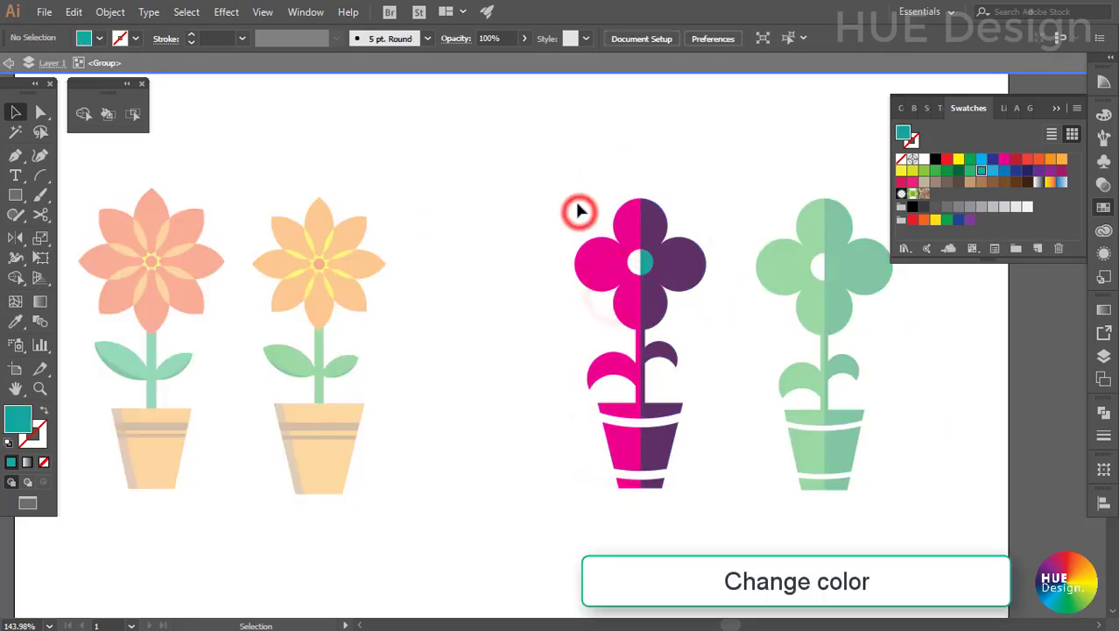
pyautogui.moveTo(569, 182); pyautogui.dragTo(720, 495)
pyautogui.doubleClick(722, 487)
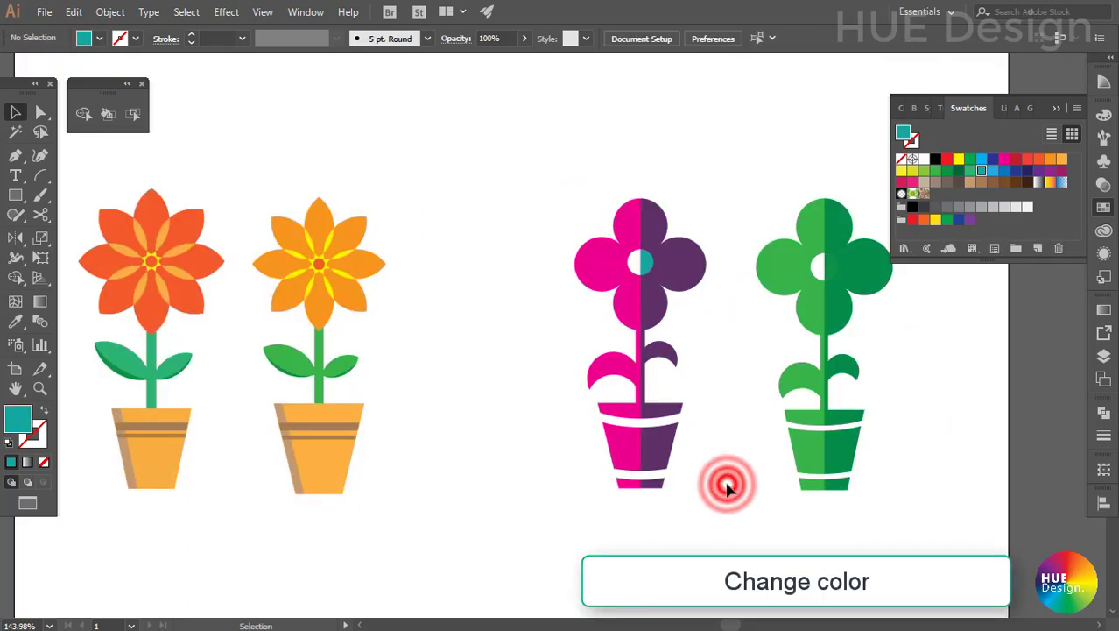
pyautogui.click(1060, 110)
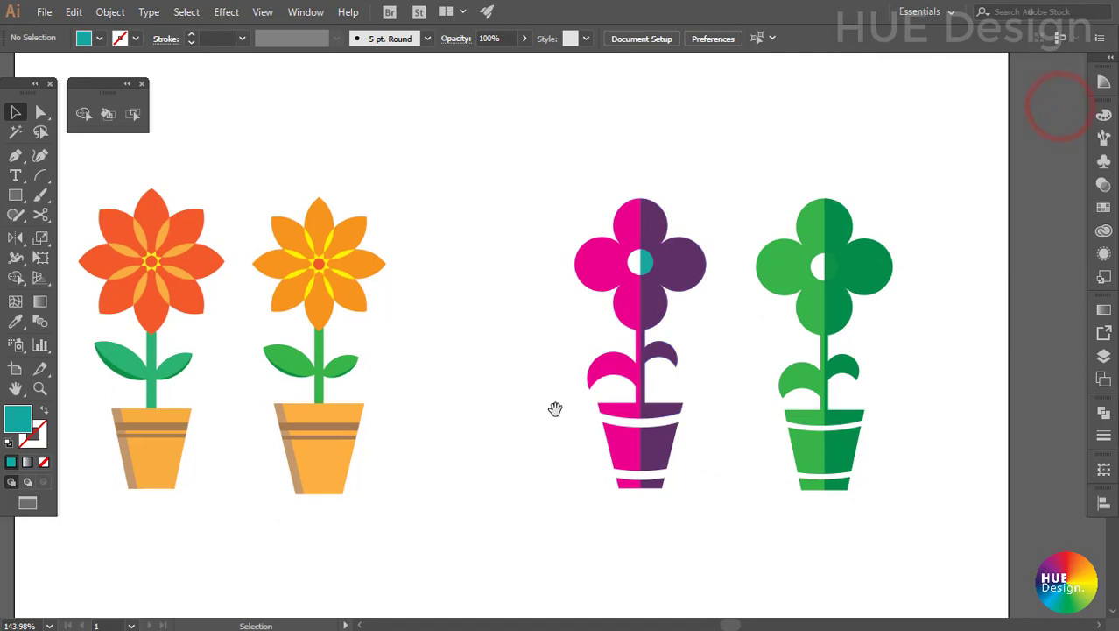
pyautogui.moveTo(557, 405); pyautogui.dragTo(572, 393)
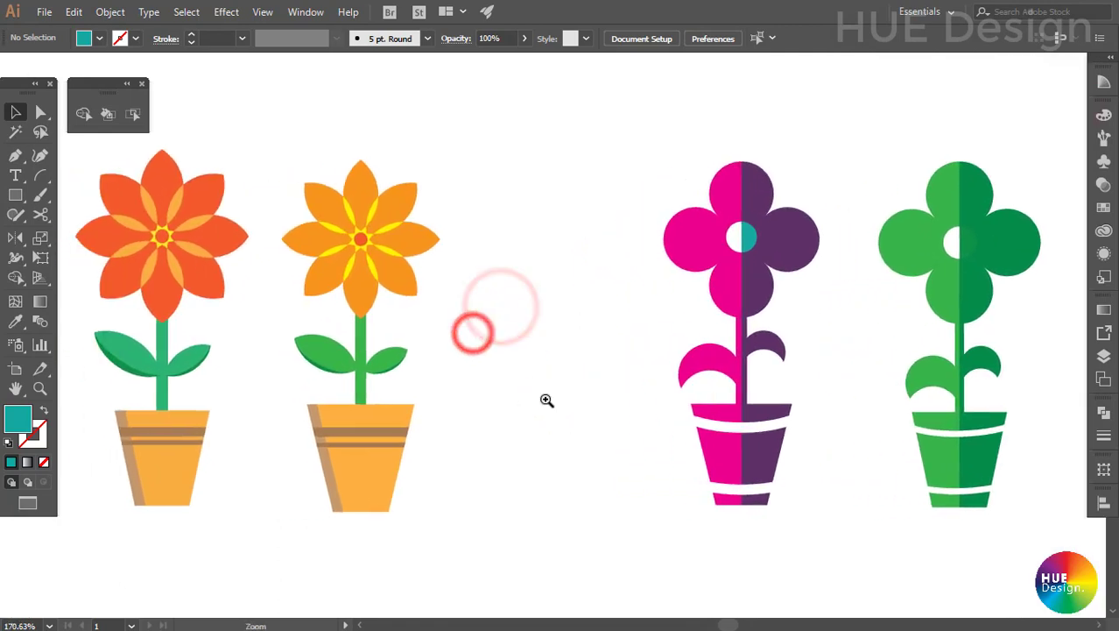
pyautogui.moveTo(519, 315); pyautogui.dragTo(553, 376)
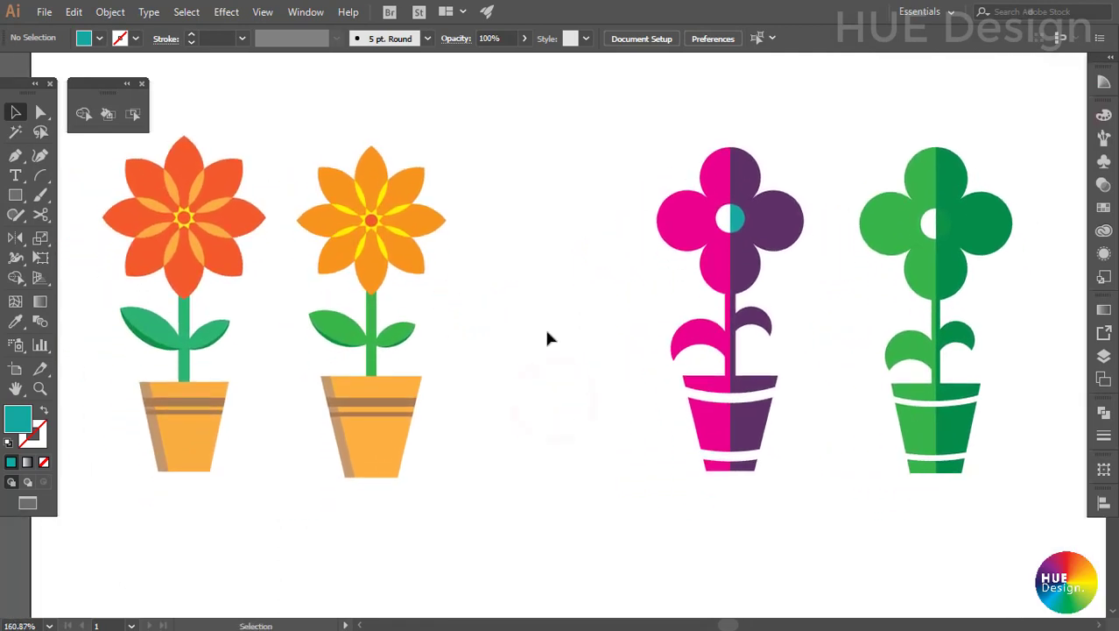